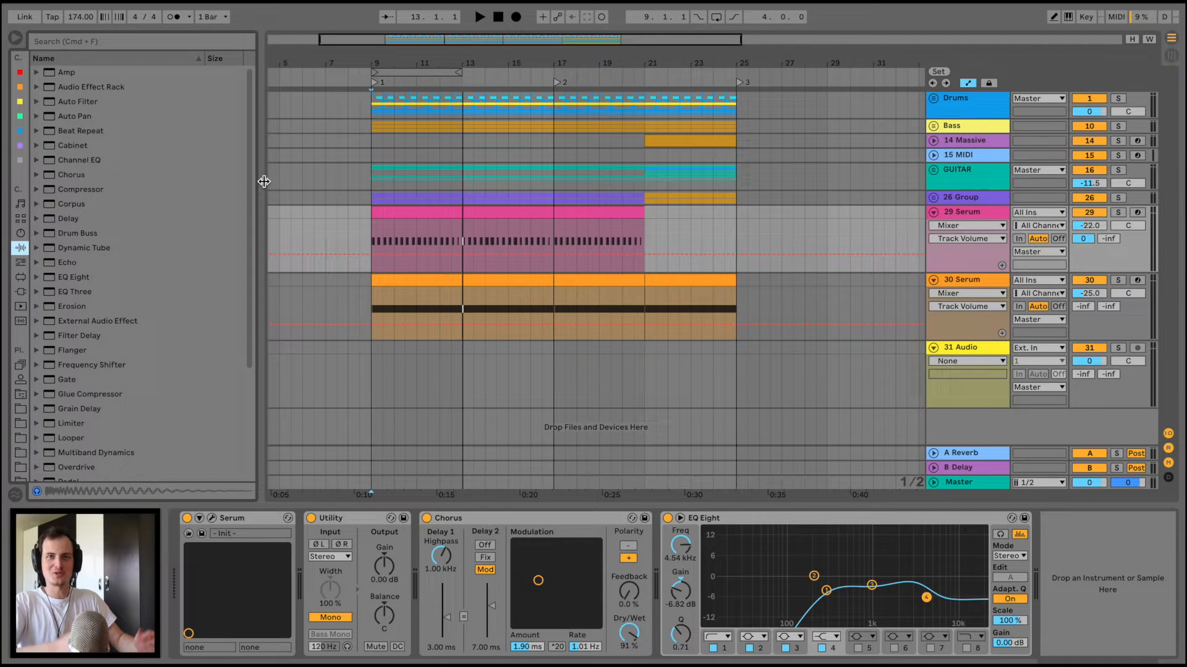
Step: Play the full arrangement from bar 9 through to its end near bar 25
click(371, 146)
key(space)
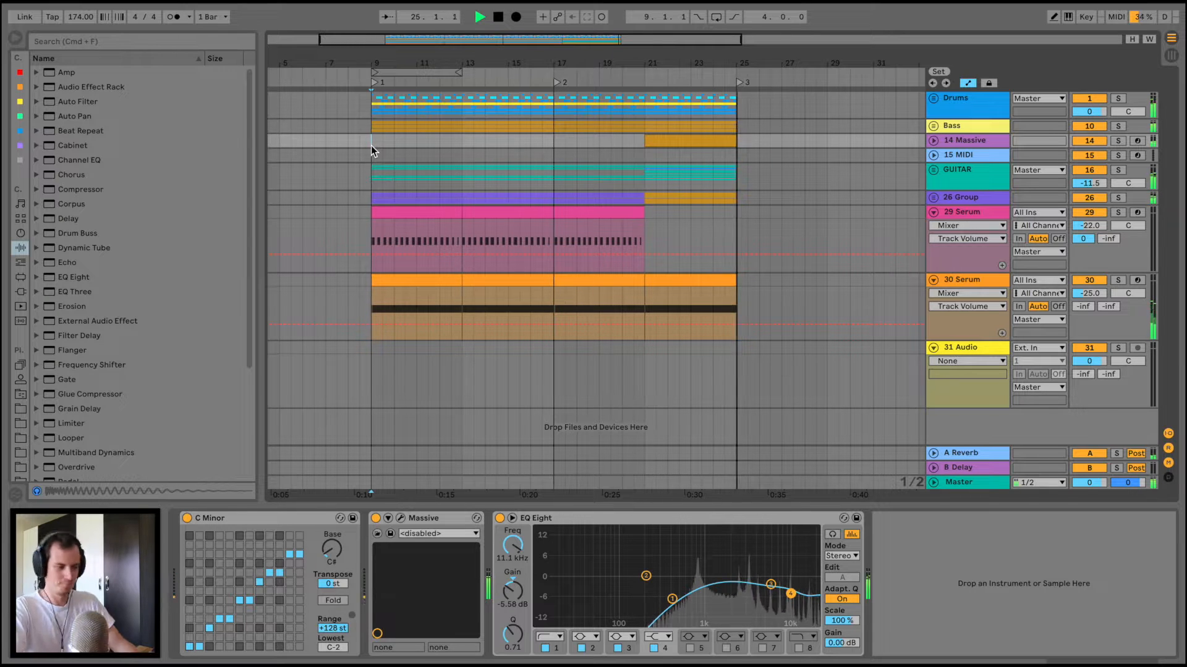
key(space)
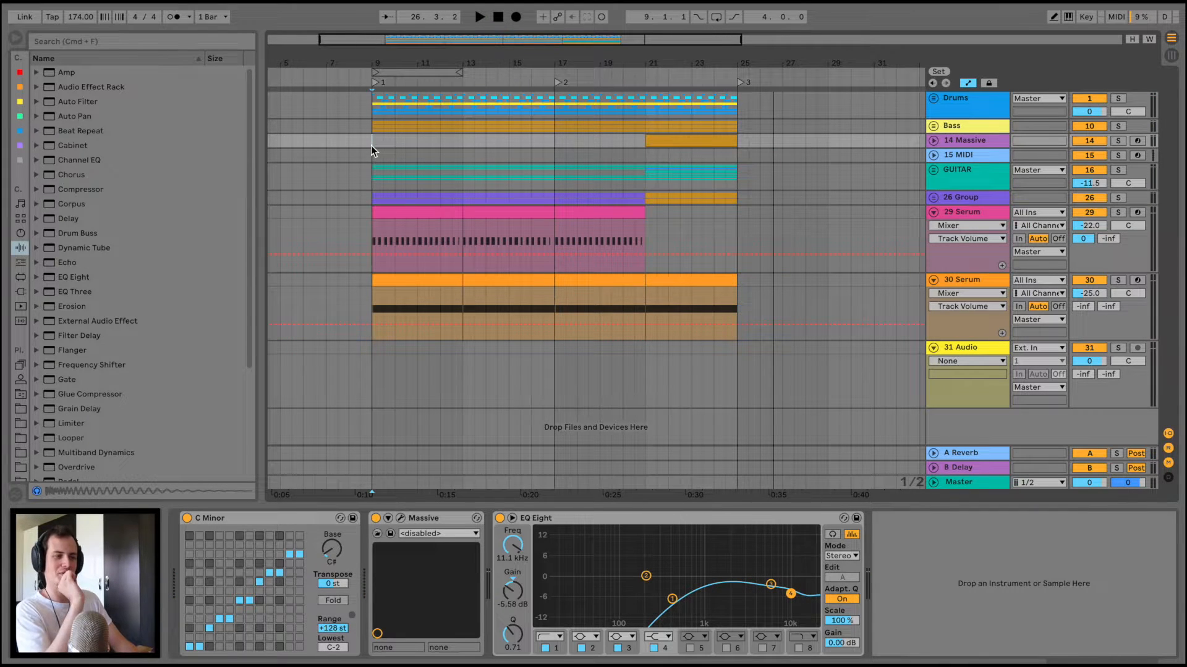
Step: Play from bar 9 while soloing the Drums, Bass, GUITAR and 26 Group tracks one after another
click(1118, 99)
key(space)
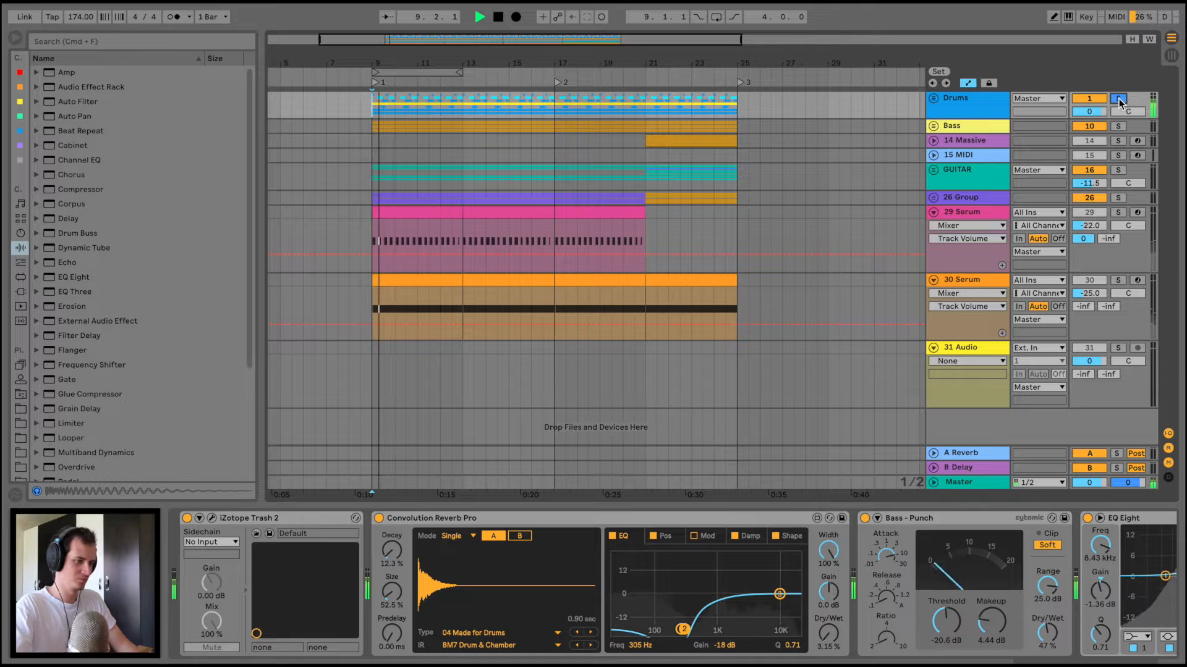
click(1118, 126)
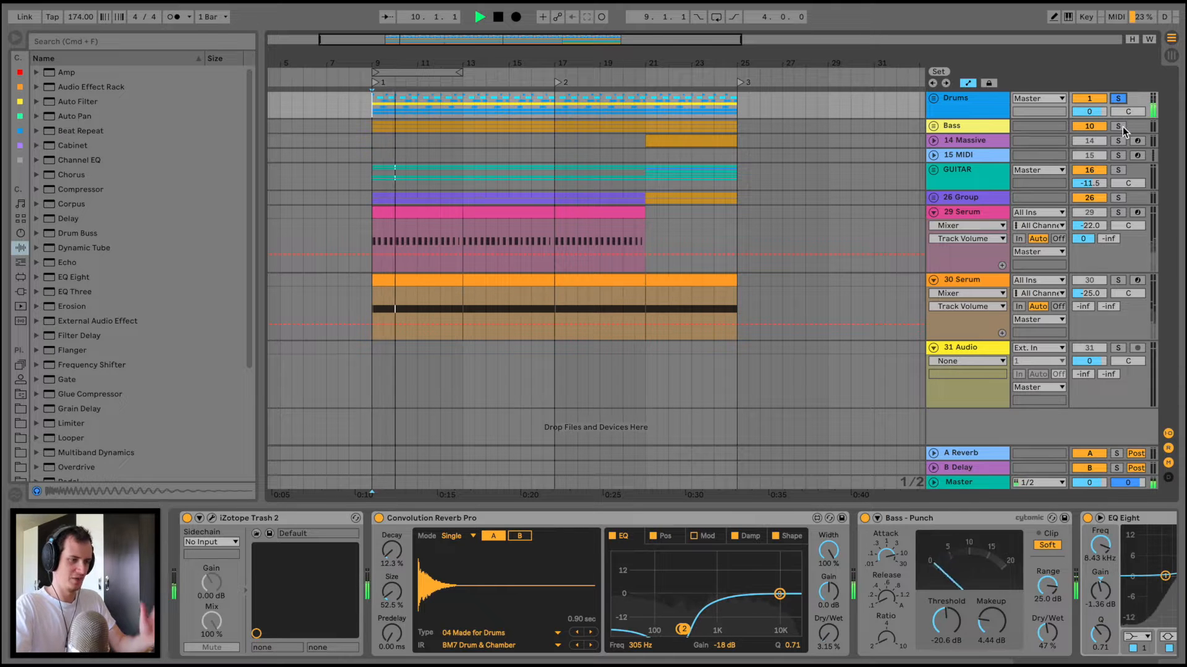
click(1118, 170)
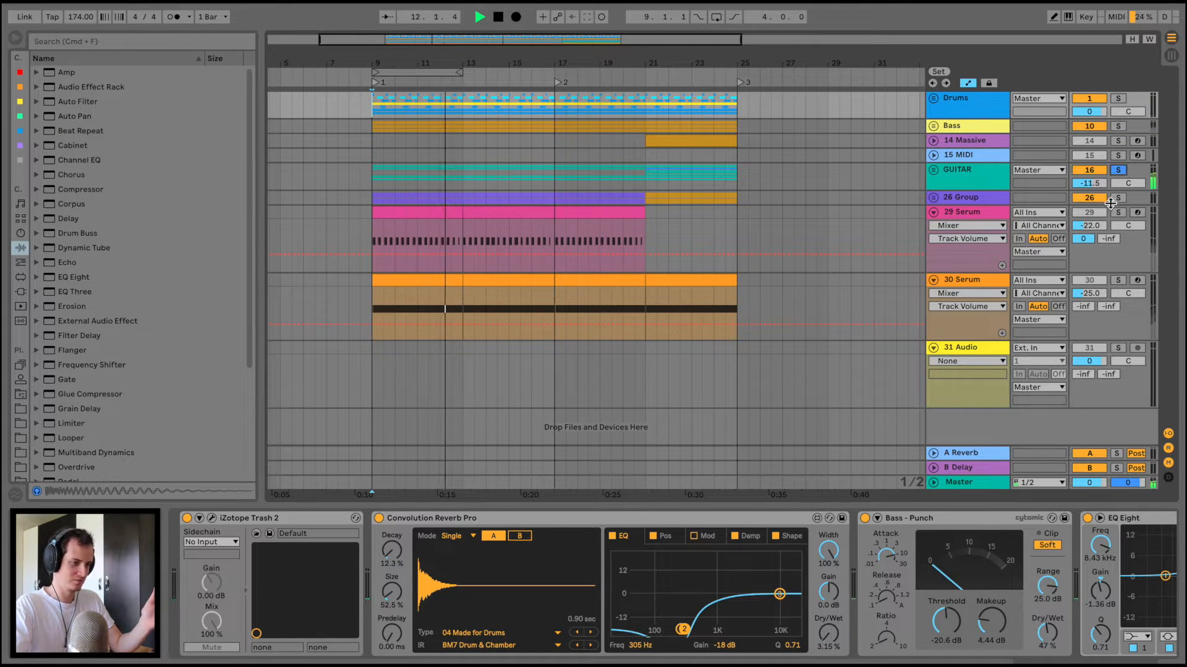
click(1119, 198)
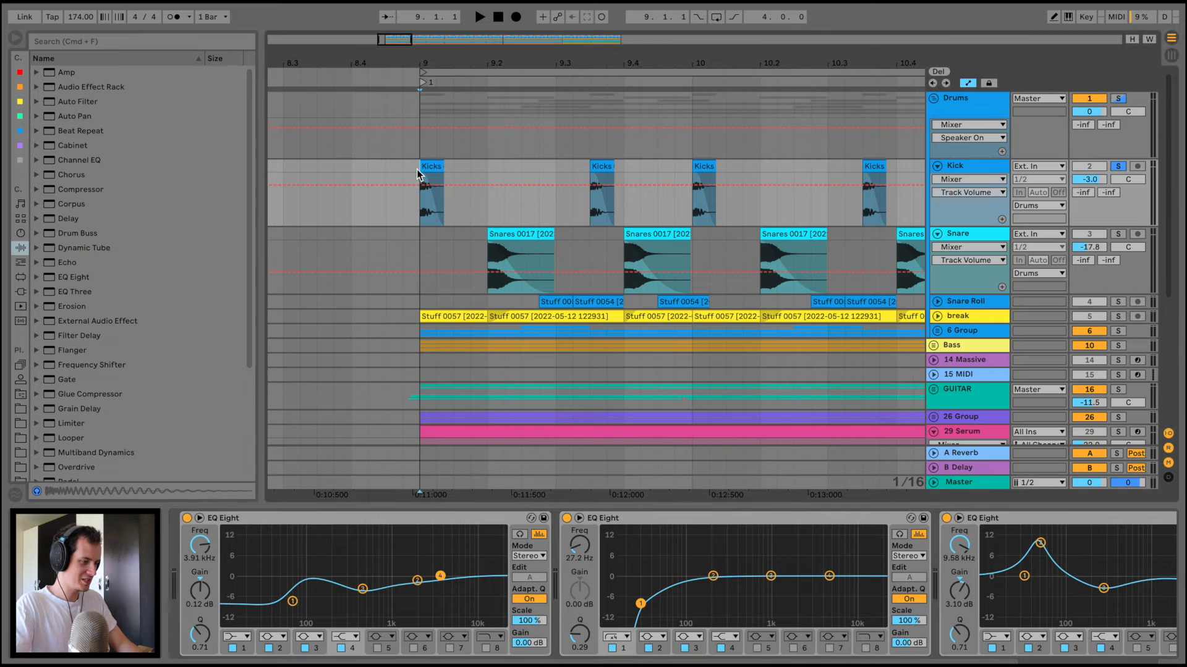
Step: Group all the audio effects on the Kick track, from the first EQ Eight to soothe2, into one rack
scroll(466, 545, right, 7)
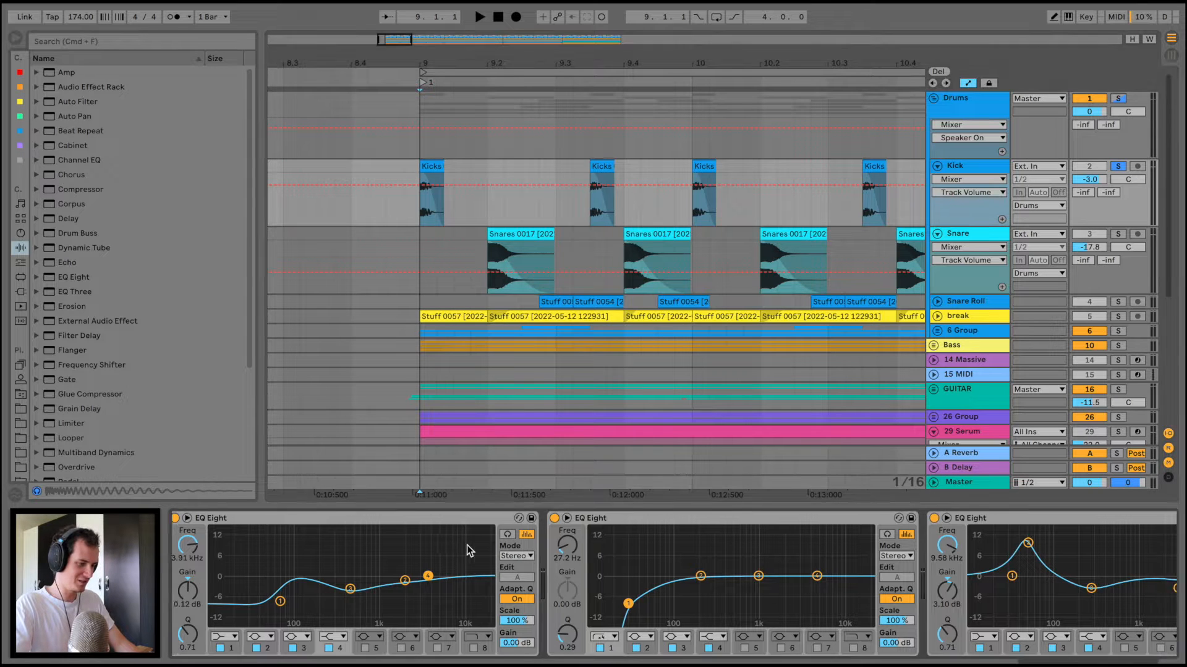
click(1024, 521)
key(super+a)
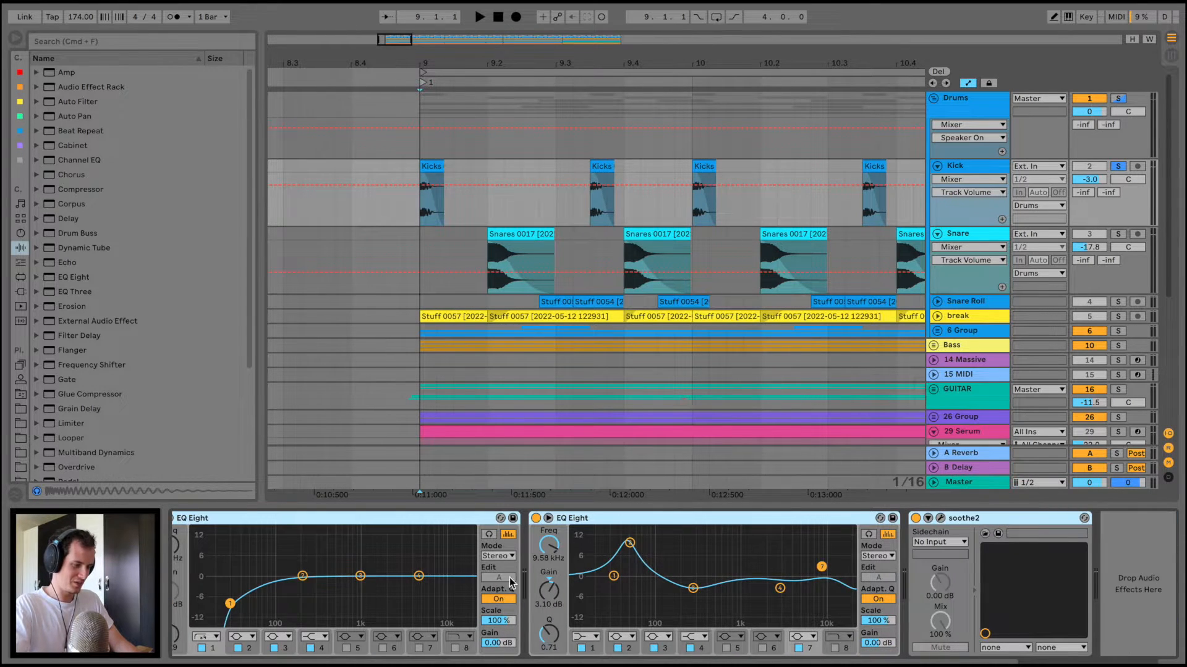
key(super+g)
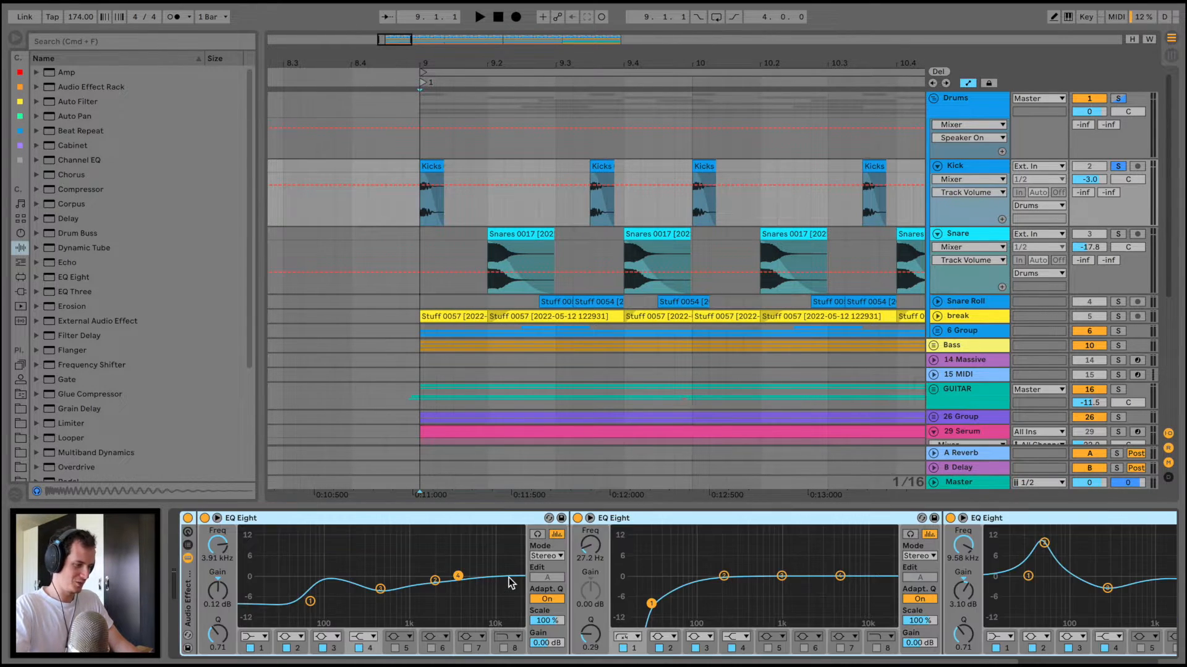
Step: Audition the soloed kick with its effect rack switched off and back on, and look over the rack's devices
click(188, 519)
key(space)
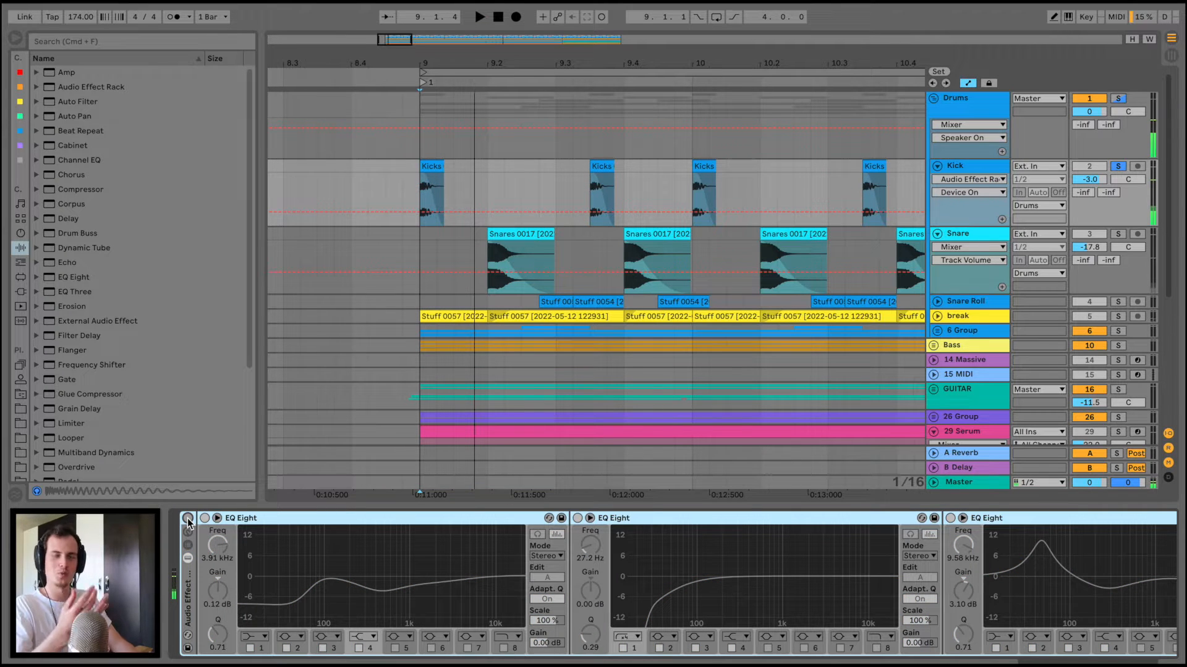
click(188, 518)
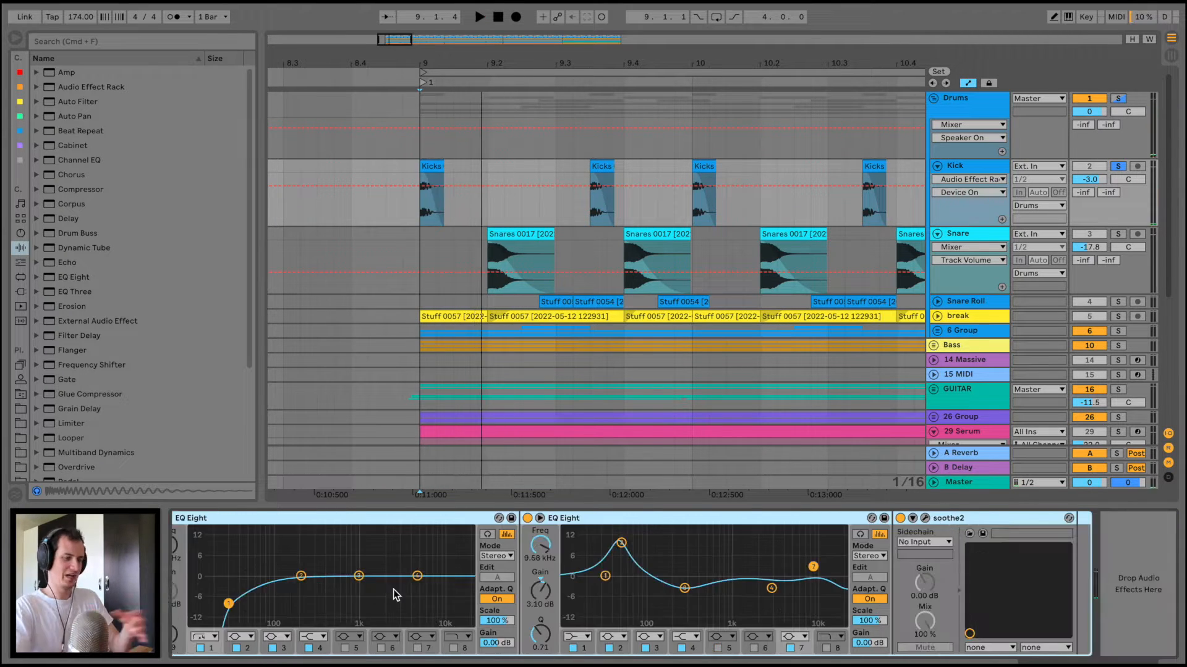
scroll(396, 595, right, 5)
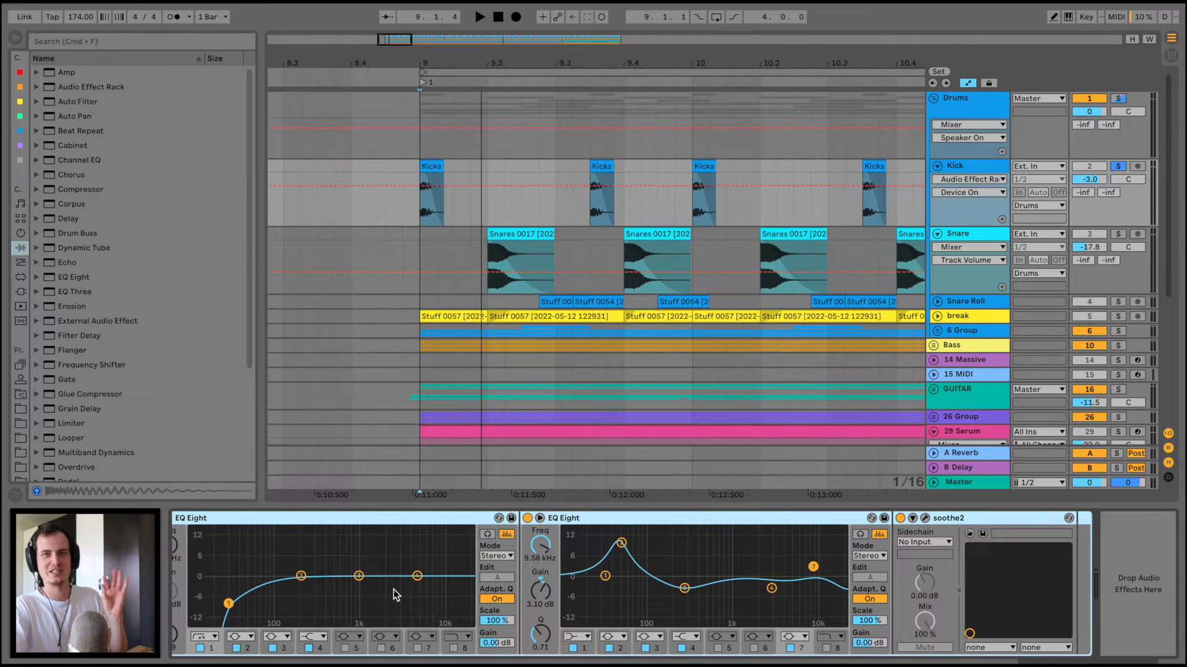
scroll(389, 595, left, 5)
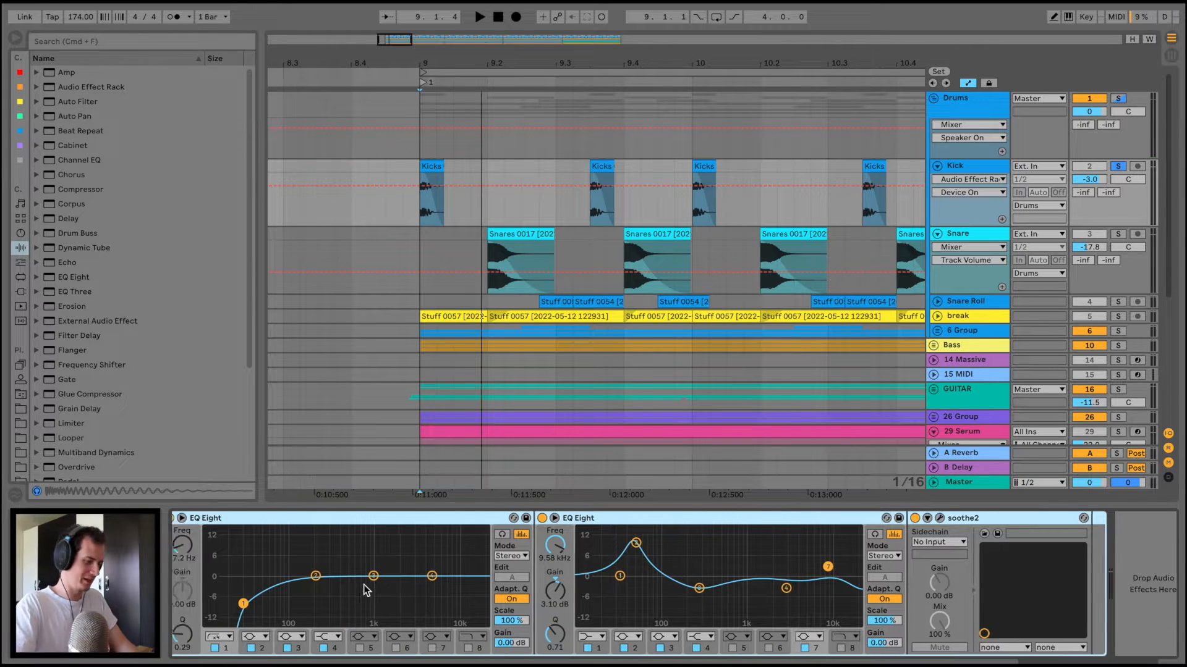
click(421, 218)
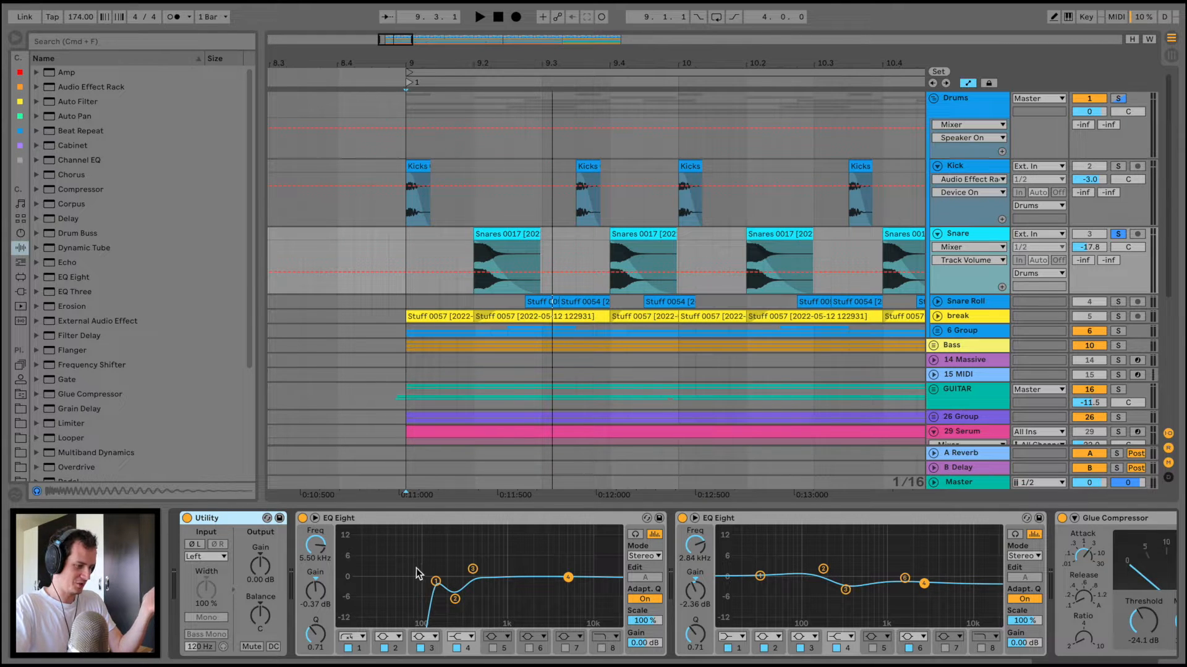
Step: Audition the soloed snare with its first EQ Eight and its Glue Compressor each switched off and back on
click(455, 599)
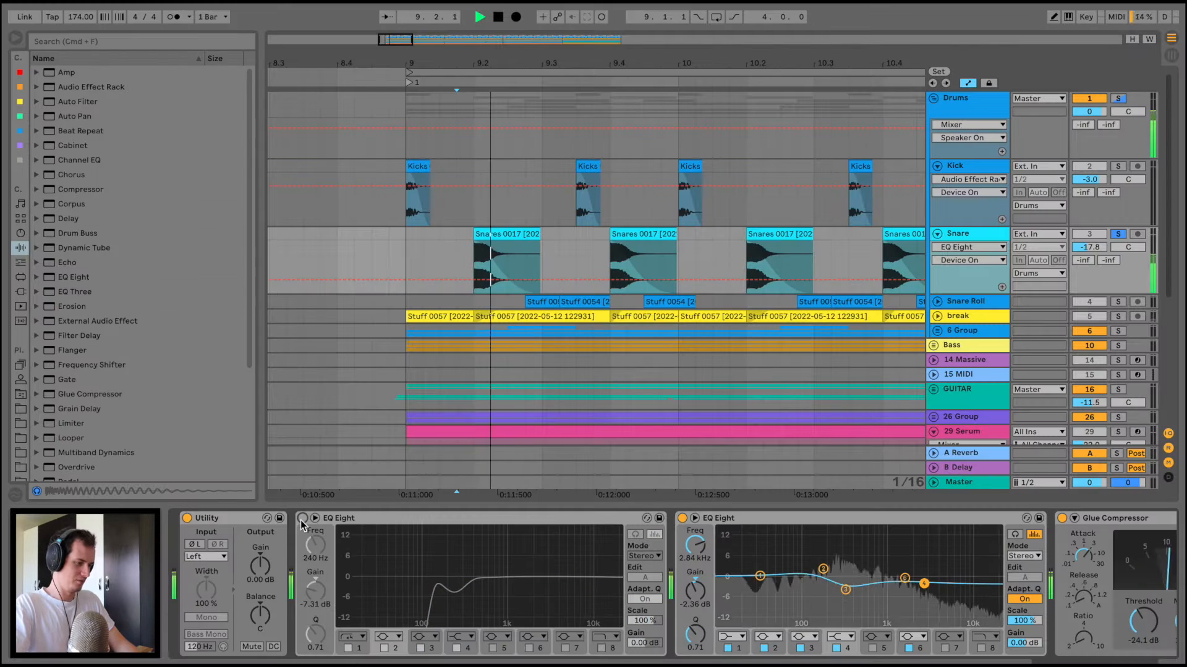
scroll(433, 550, right, 5)
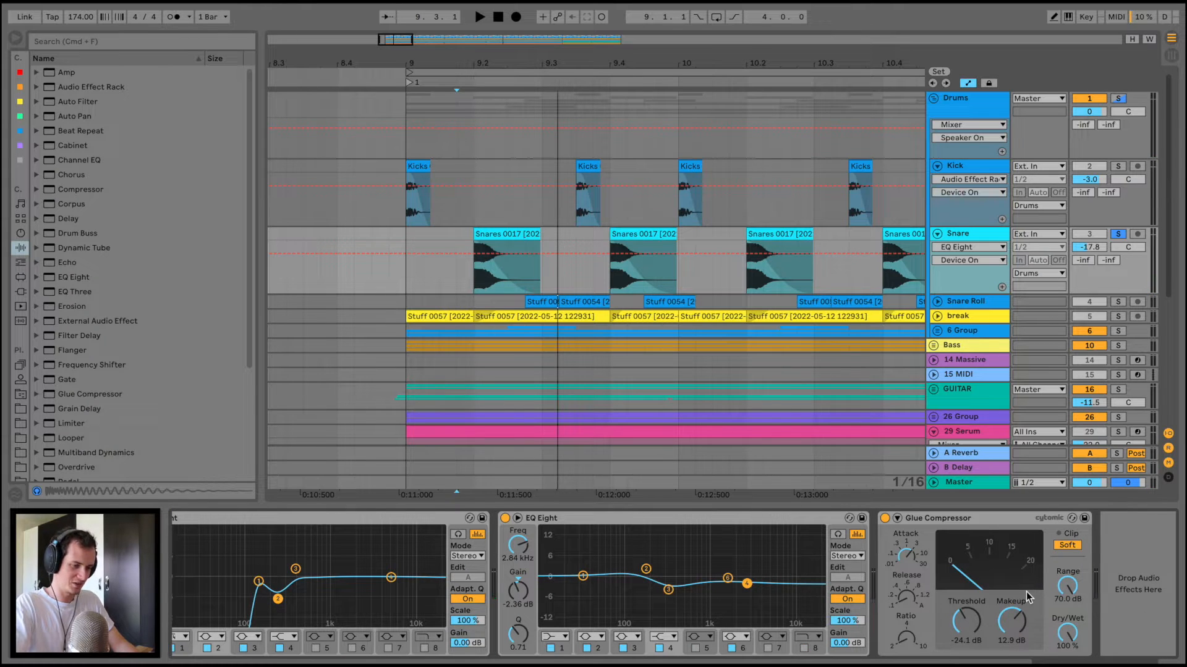
click(885, 518)
key(space)
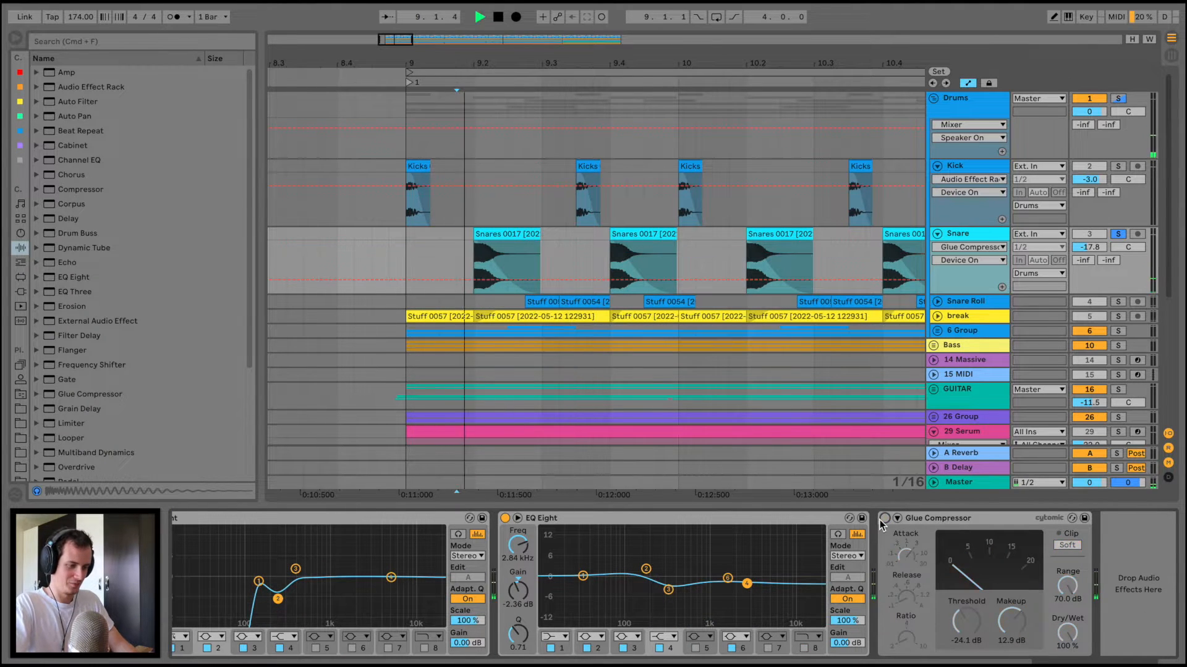
click(885, 518)
key(space)
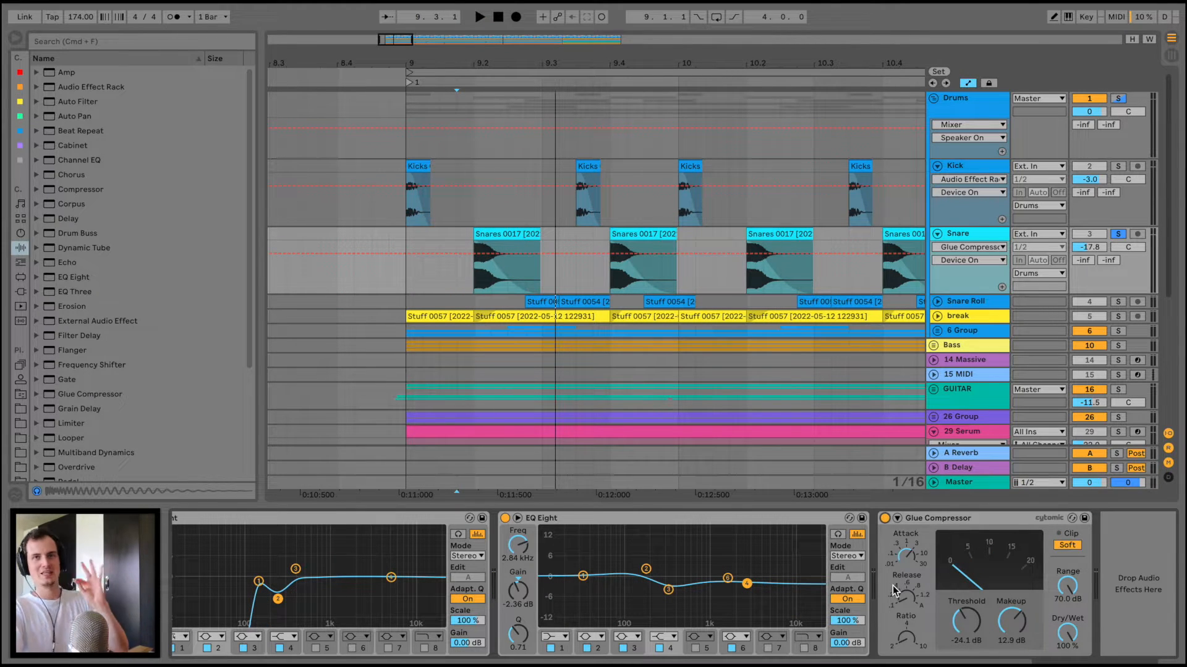
Step: Solo the Kick track alongside the Snare and listen to both playing together from bar 9
scroll(825, 331, right, 5)
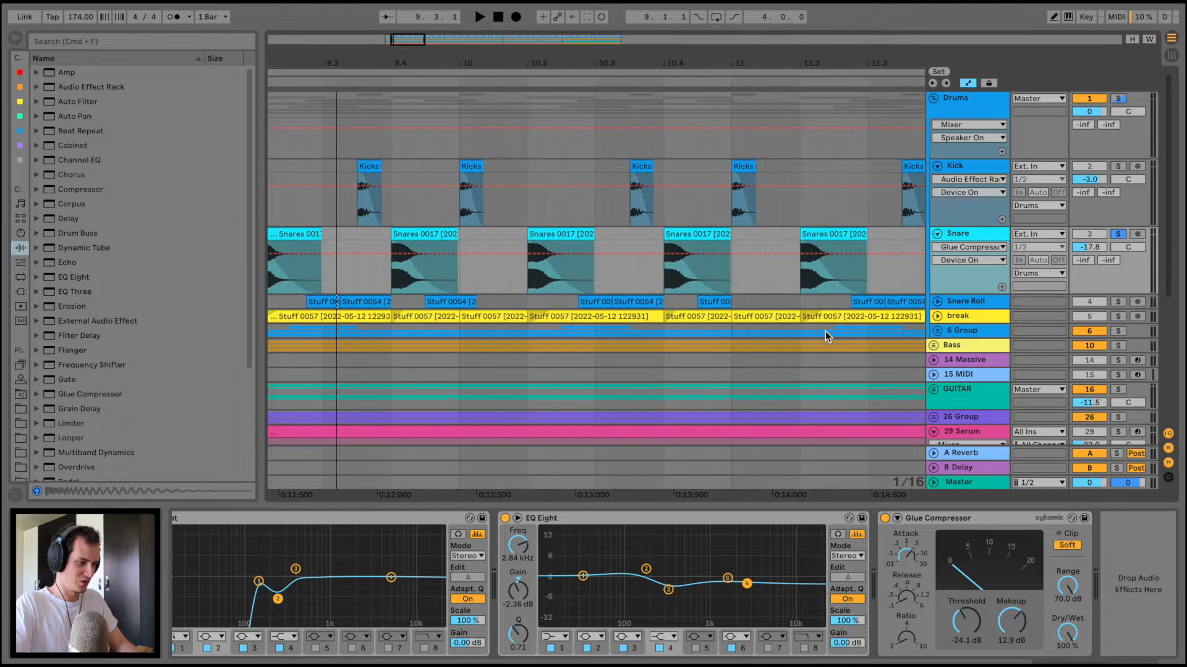
drag(790, 65, 791, 37)
key(space)
click(1119, 168)
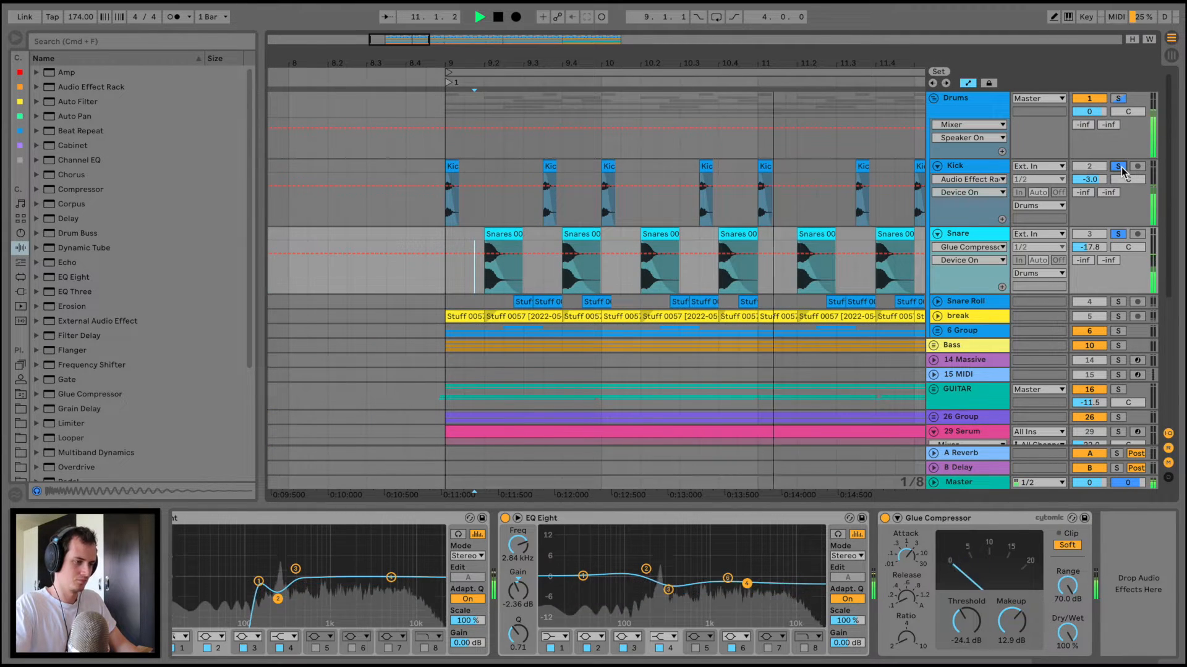
click(446, 238)
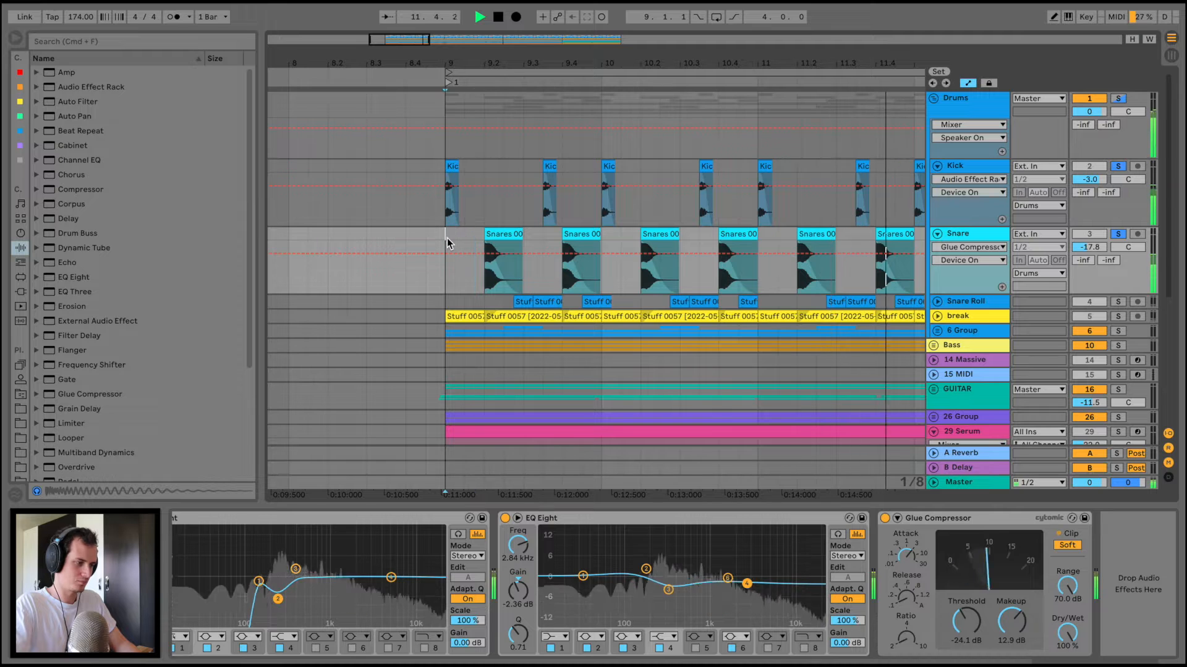
key(space)
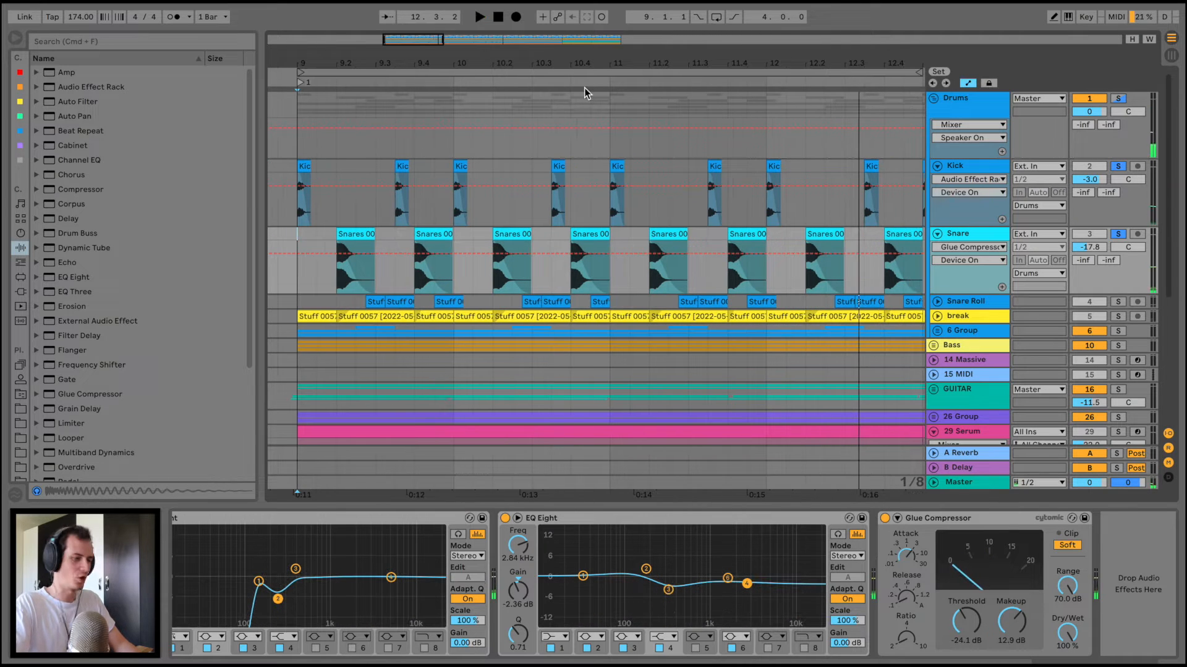
Step: Add the Snare Roll track to the solo and listen to it with the kick and snare from bar 9
mouse_move(606, 61)
mouse_down()
mouse_move(606, 43)
mouse_move(610, 62)
mouse_up()
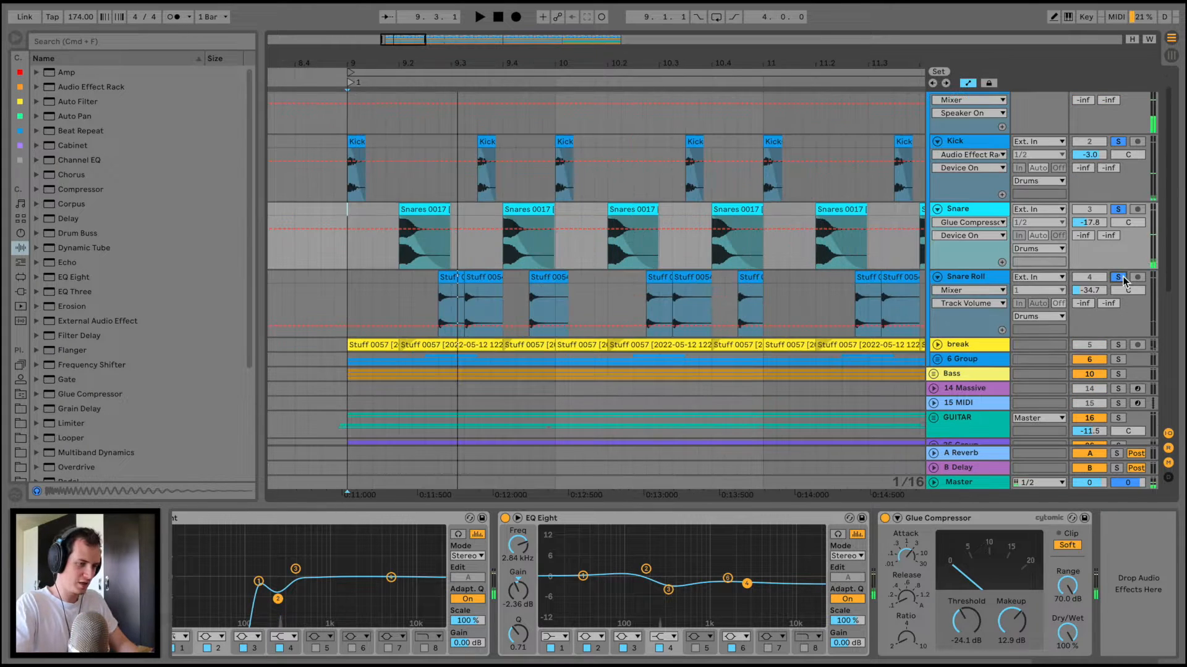
click(973, 278)
key(space)
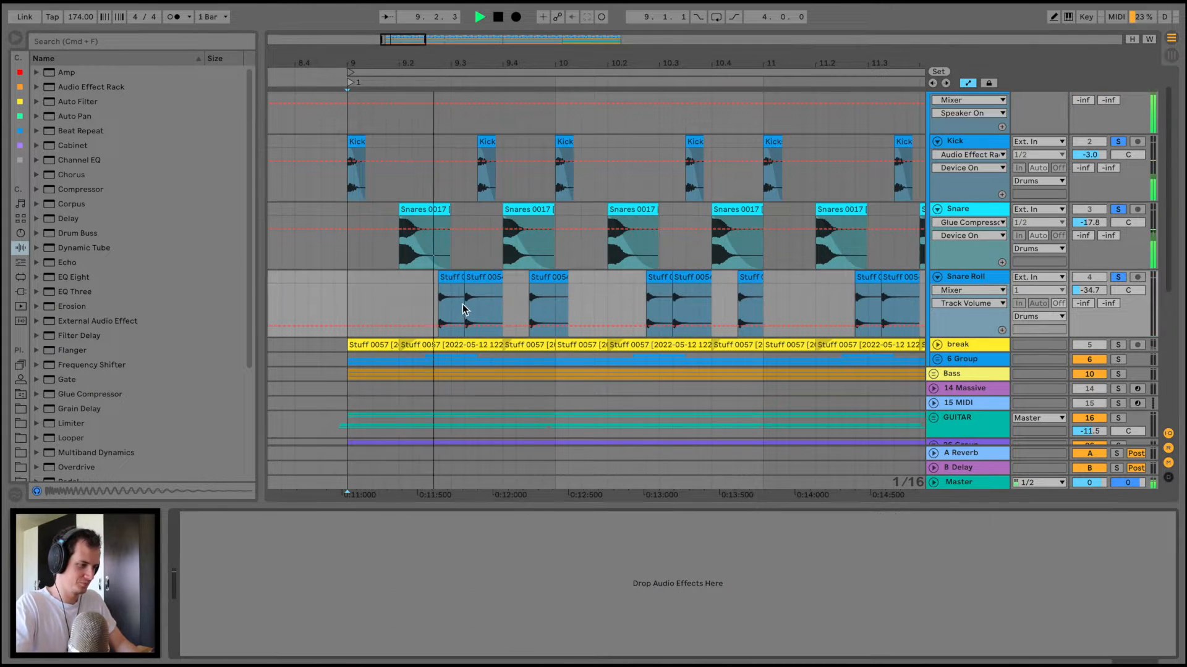
drag(631, 61, 634, 56)
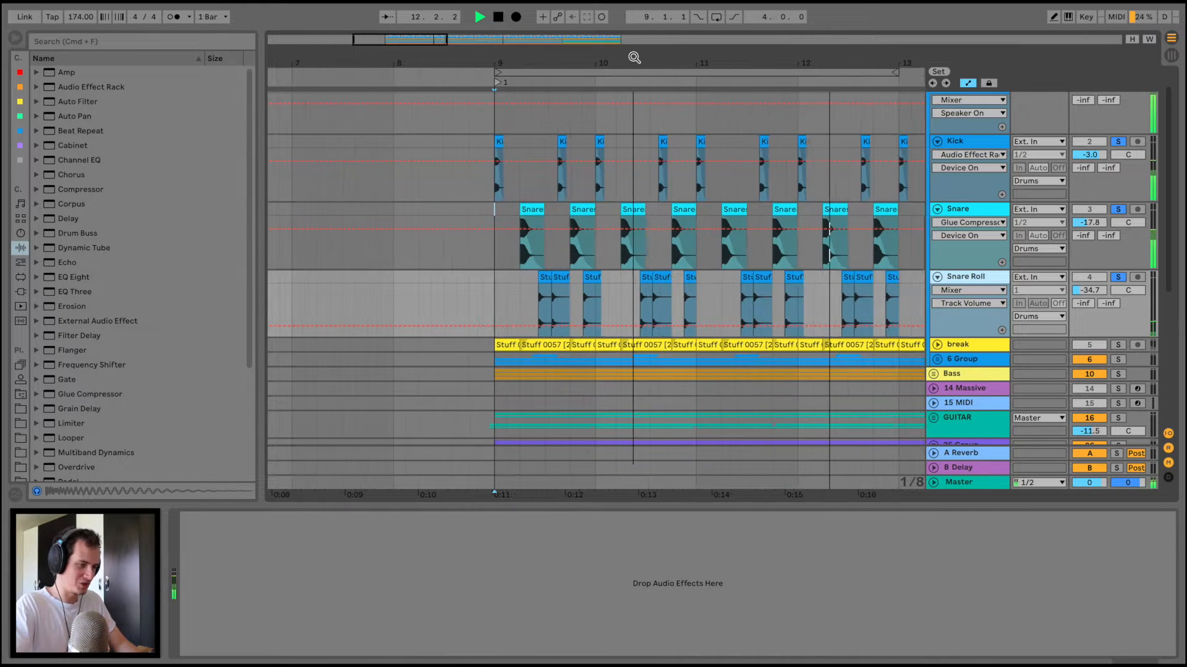
scroll(657, 233, right, 5)
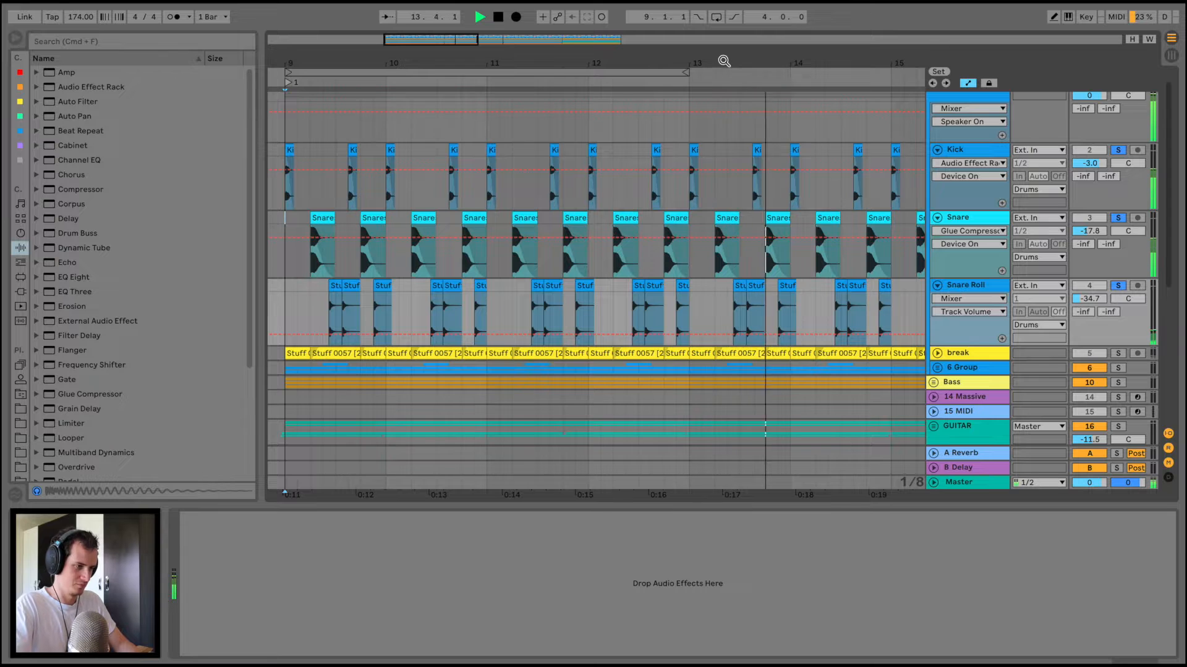
drag(723, 61, 728, 58)
scroll(754, 198, right, 1)
key(space)
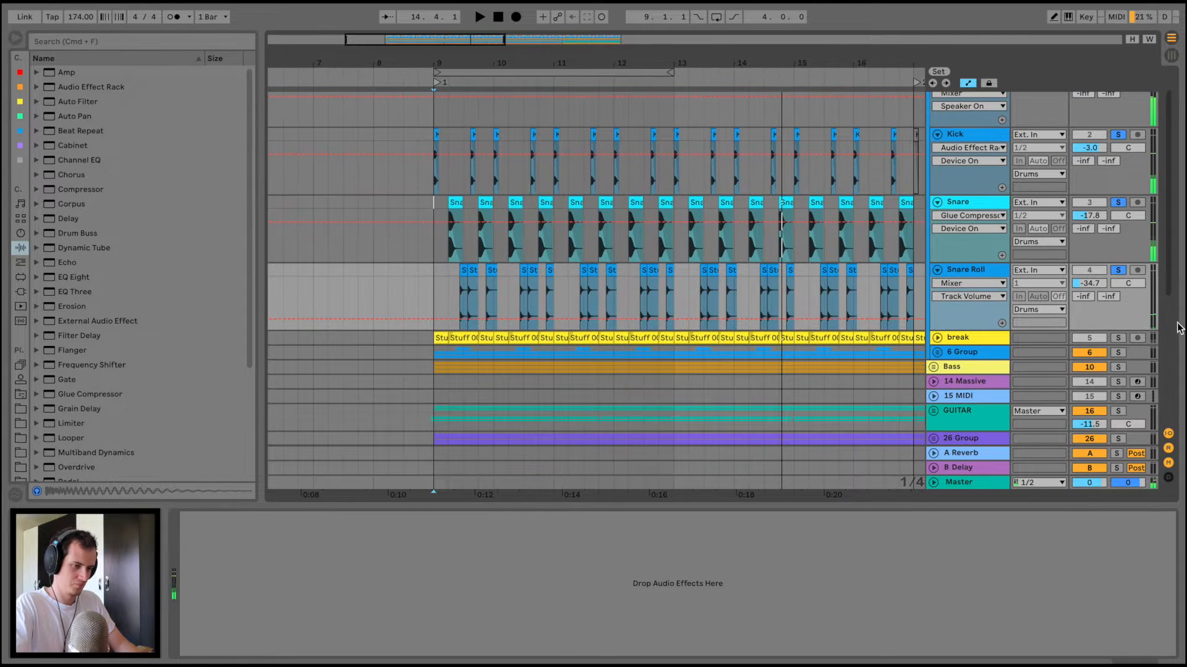
Step: Unfold the break track and listen to it with the soloed kick, snare and snare roll, examining its EQ Eight low cut
click(938, 339)
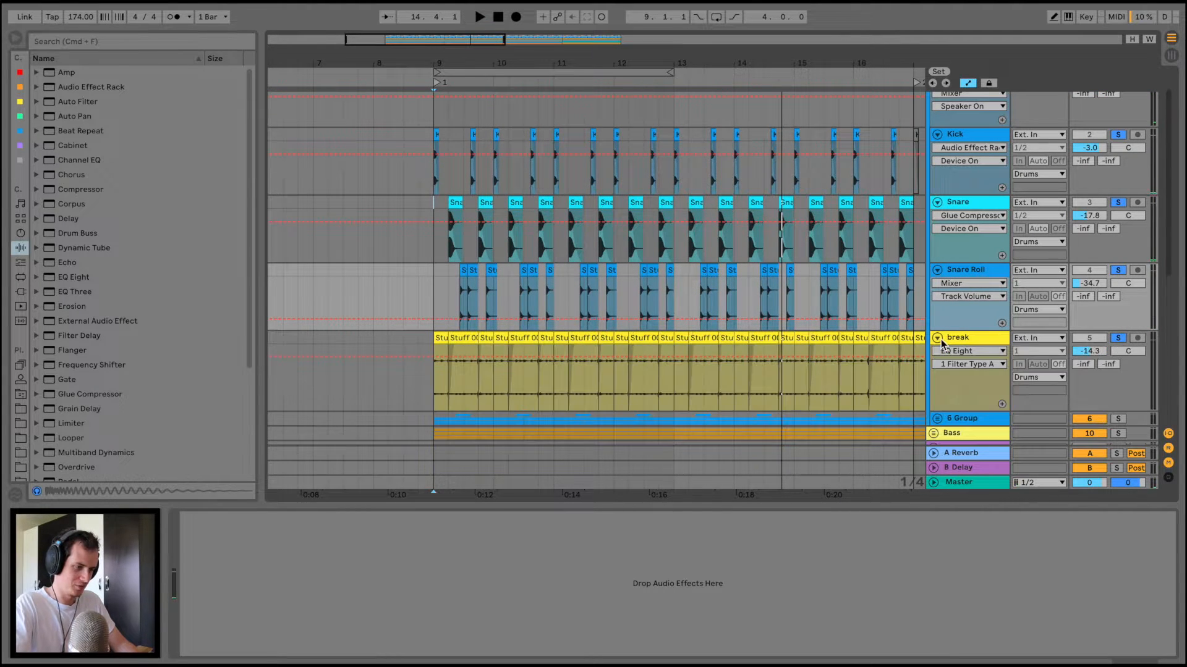
key(space)
click(438, 336)
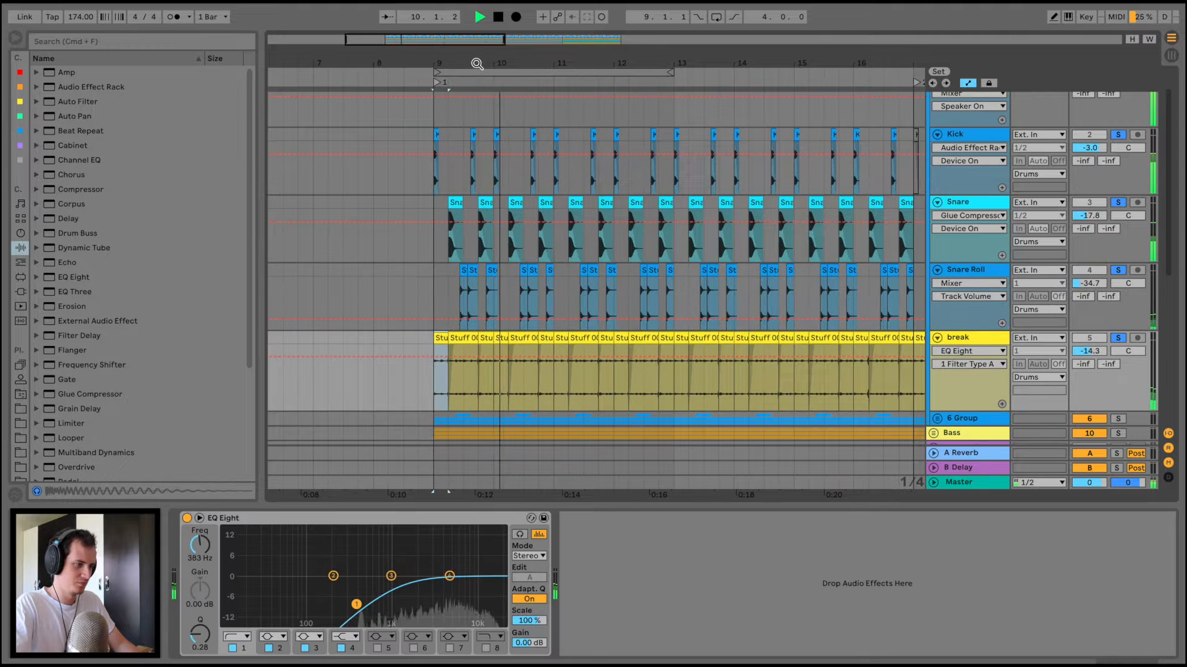
drag(477, 61, 477, 73)
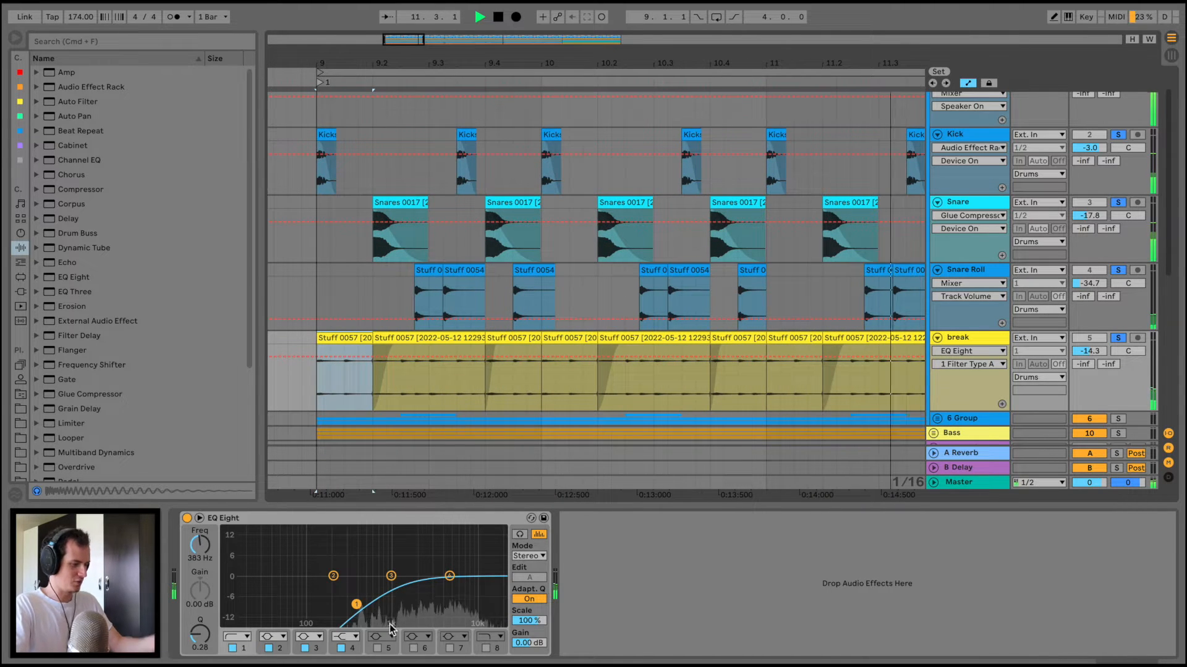
key(space)
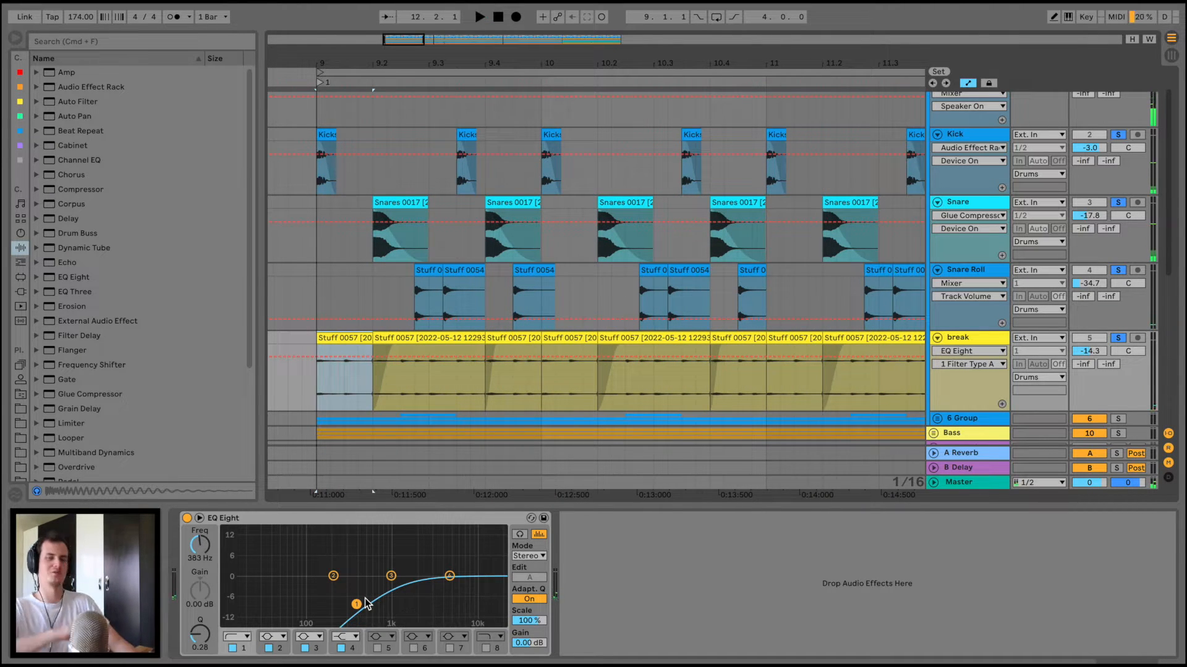
drag(454, 68, 455, 64)
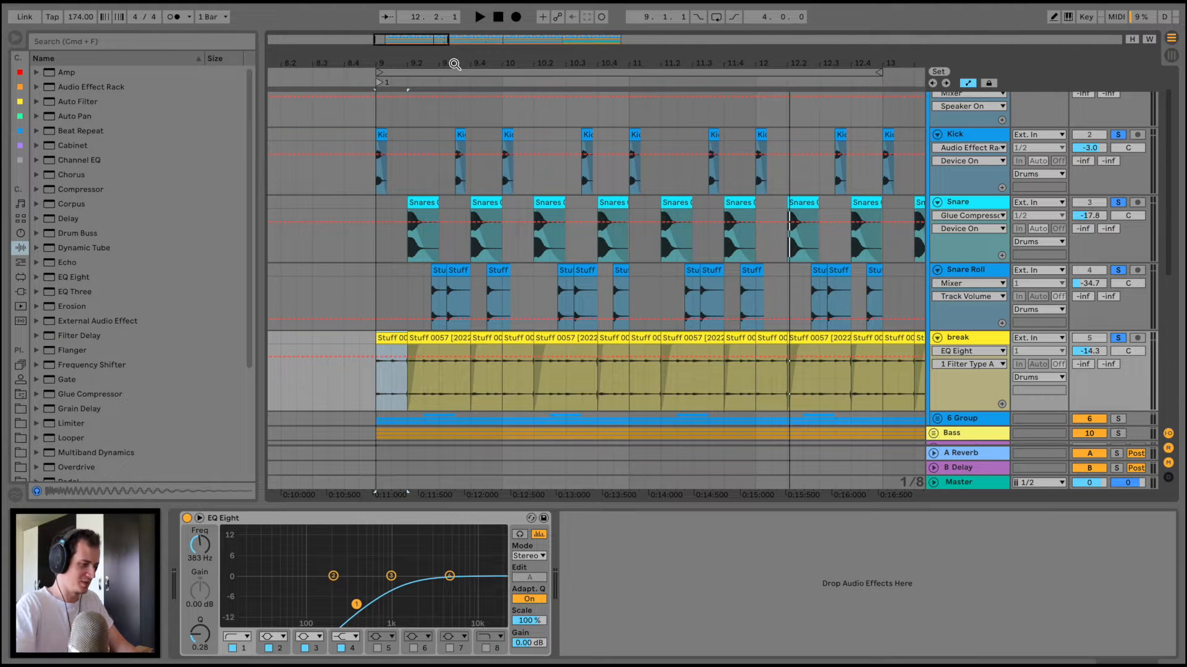
key(space)
drag(516, 64, 516, 58)
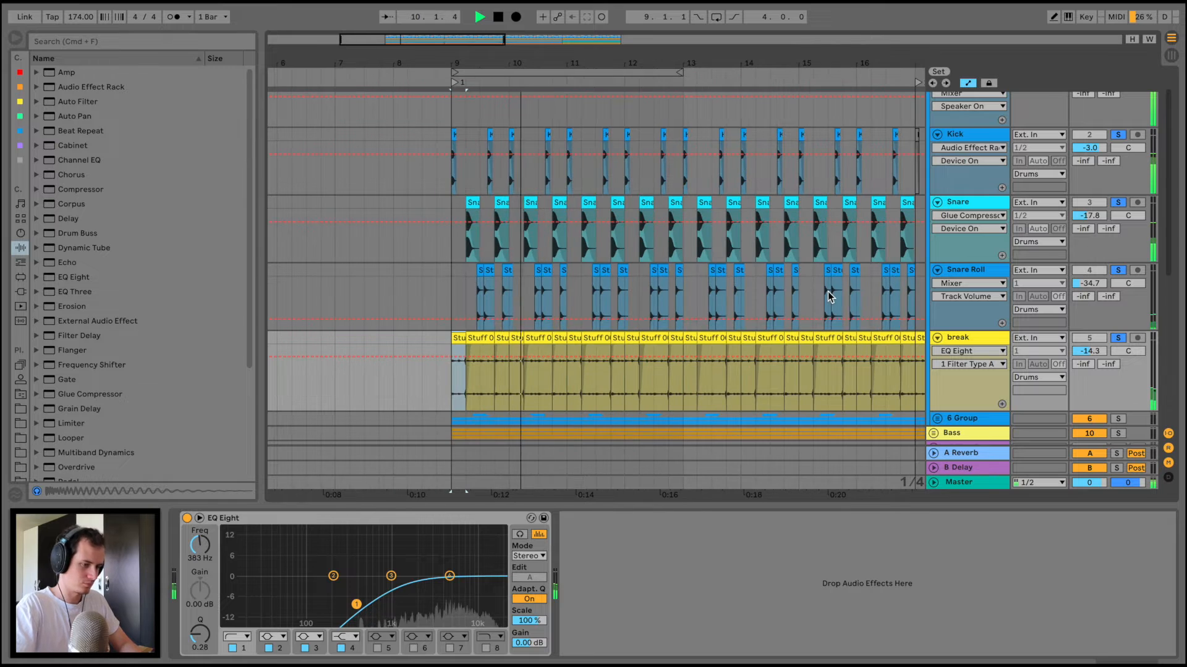
scroll(829, 291, right, 2)
Step: Solo 6 Group, play it from bar 9 and unfold it to show its cymbal and hat tracks
scroll(829, 291, down, 5)
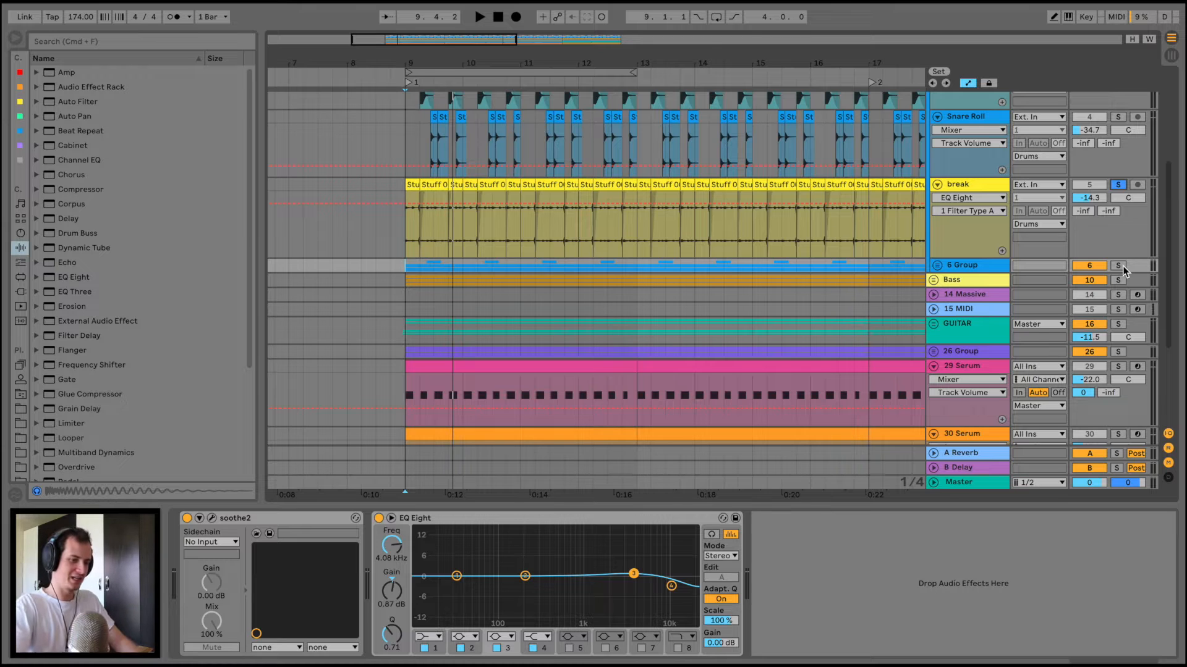
click(1118, 265)
key(space)
click(937, 266)
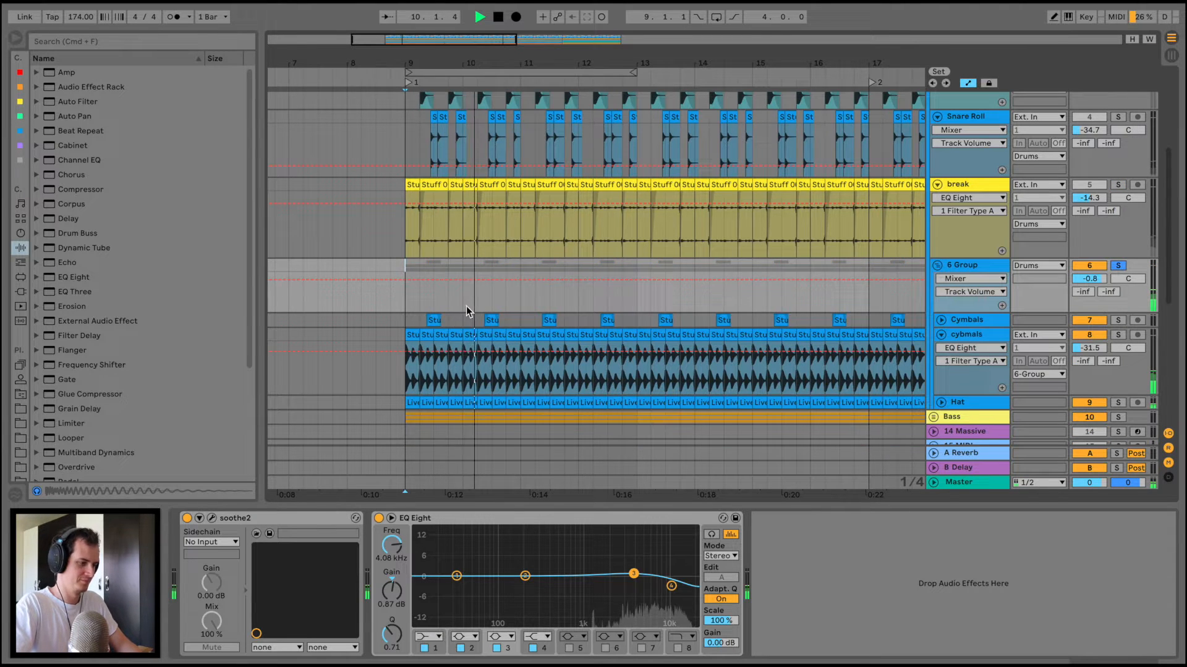
Step: Solo the cybmals, Hat and Cymbals tracks of 6 Group one after another and listen to each from bar 9
scroll(468, 311, down, 3)
mouse_move(436, 69)
mouse_down()
mouse_move(437, 117)
mouse_move(439, 67)
mouse_up()
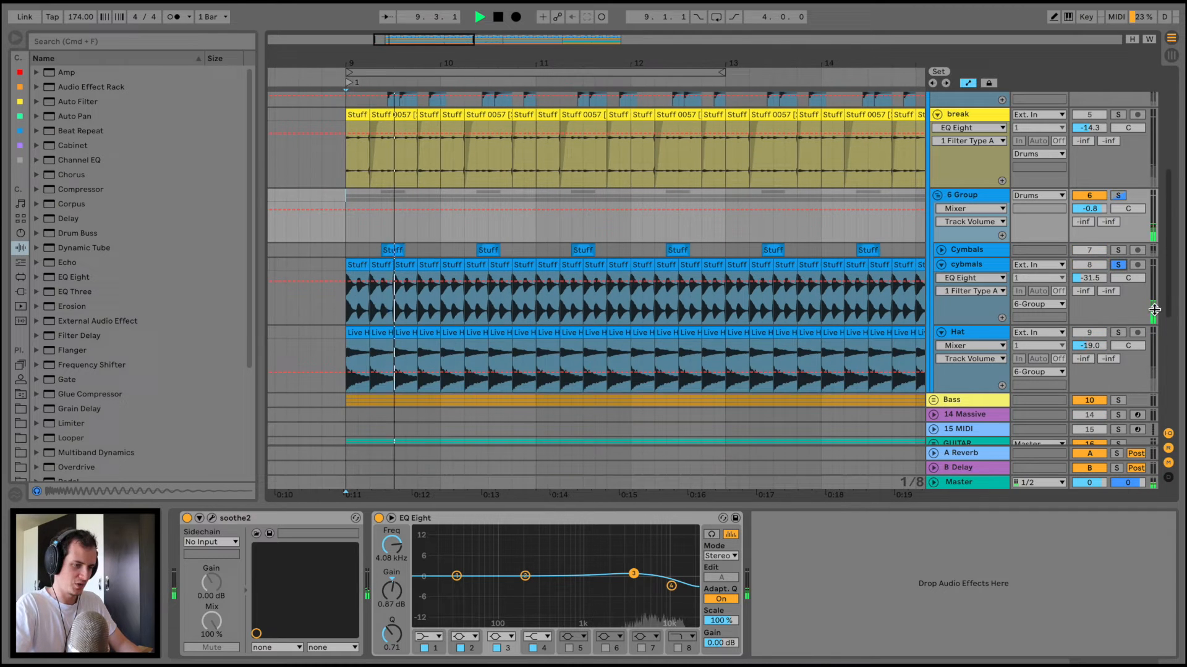
click(1118, 266)
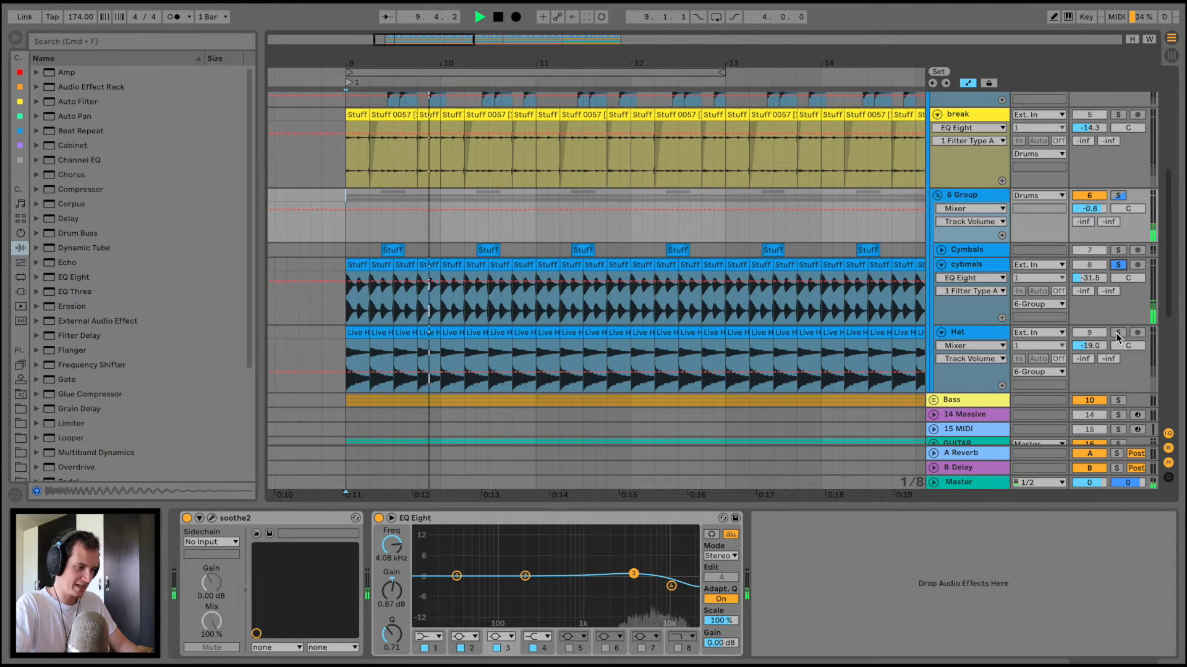
click(1117, 333)
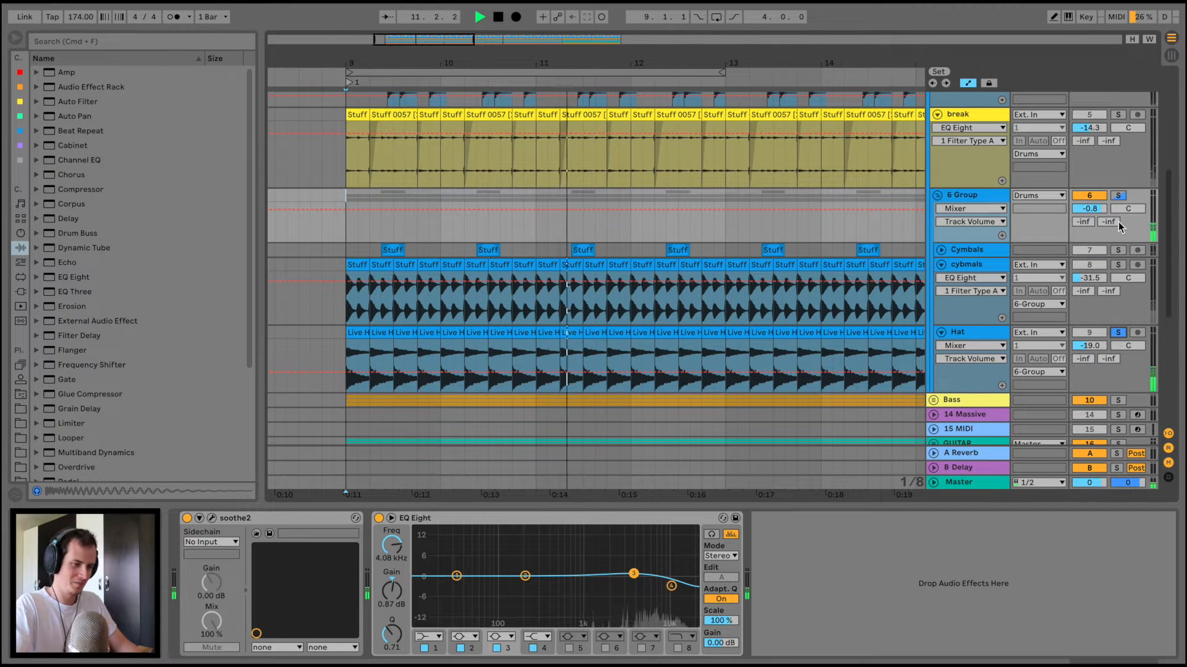
click(1118, 250)
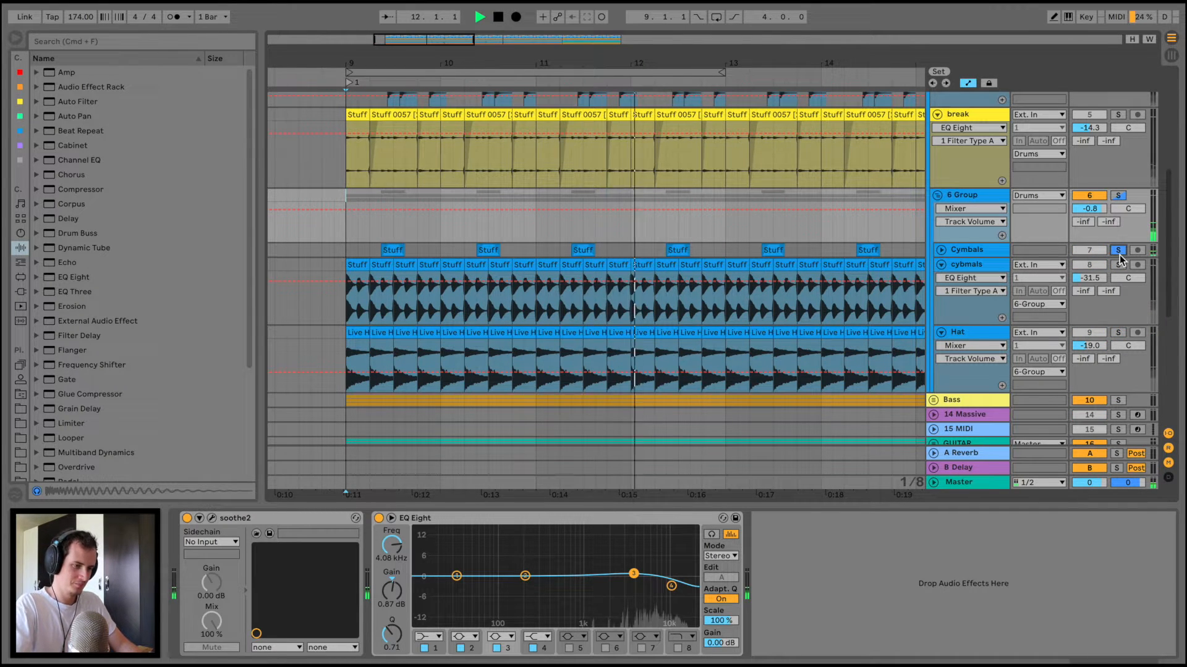
key(space)
Step: Examine the effect chains of the Hat, cybmals and Cymbals tracks, including the Hat's Utility and EQ Eight
click(941, 250)
click(941, 250)
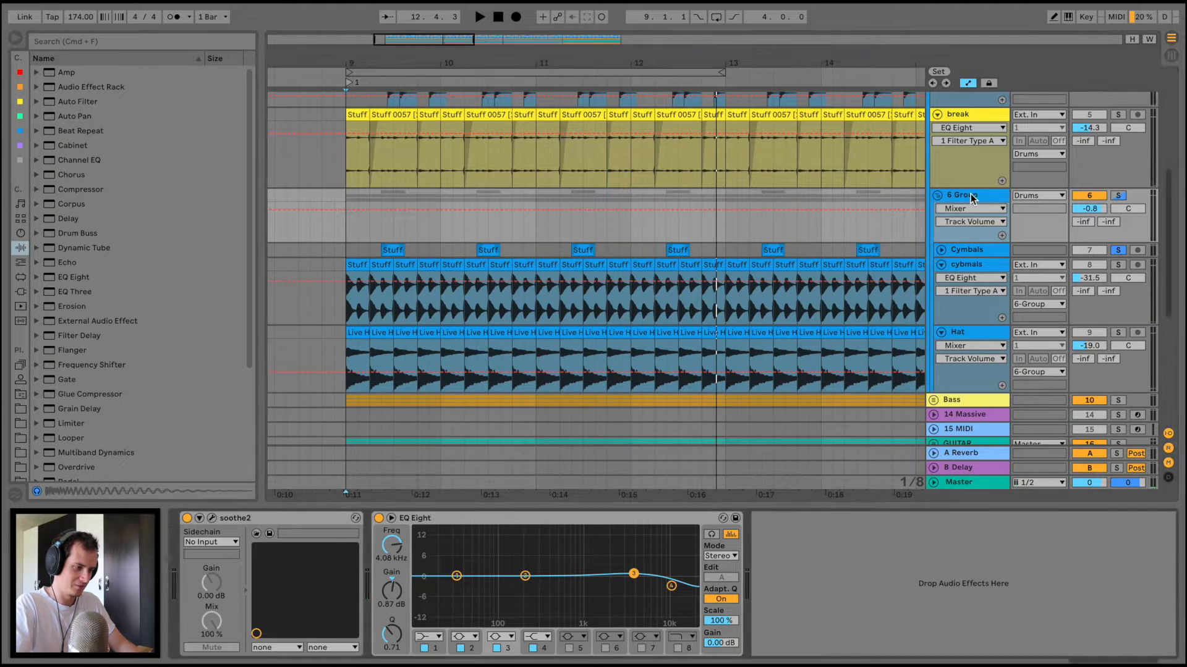
click(919, 330)
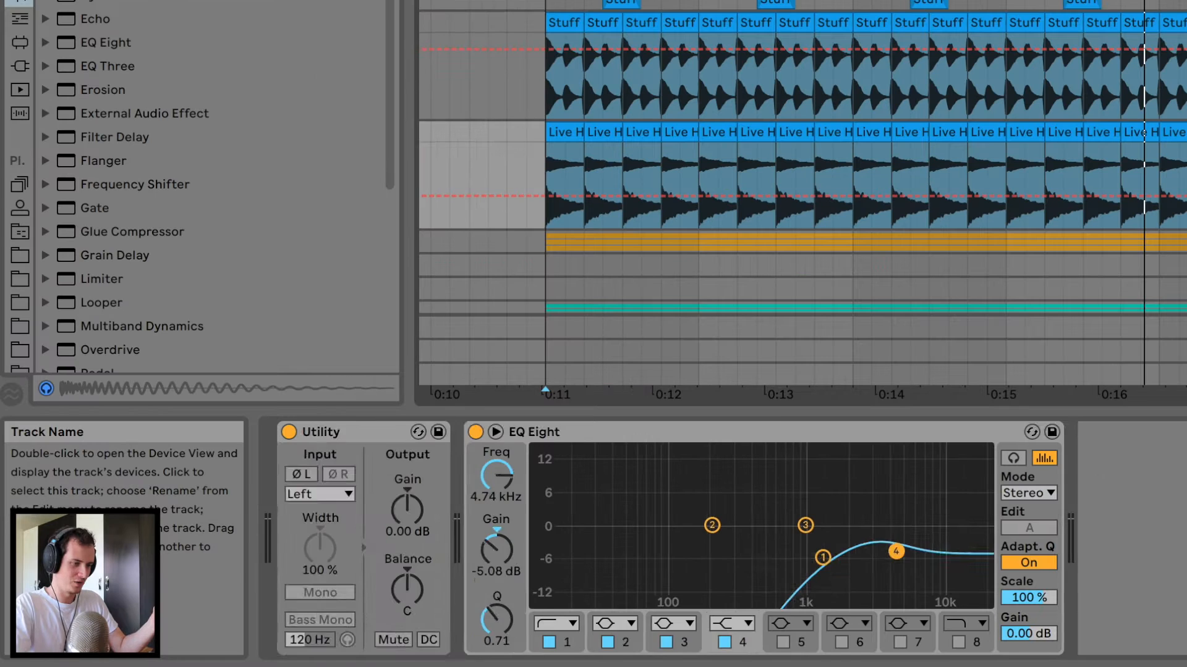
click(966, 264)
click(966, 249)
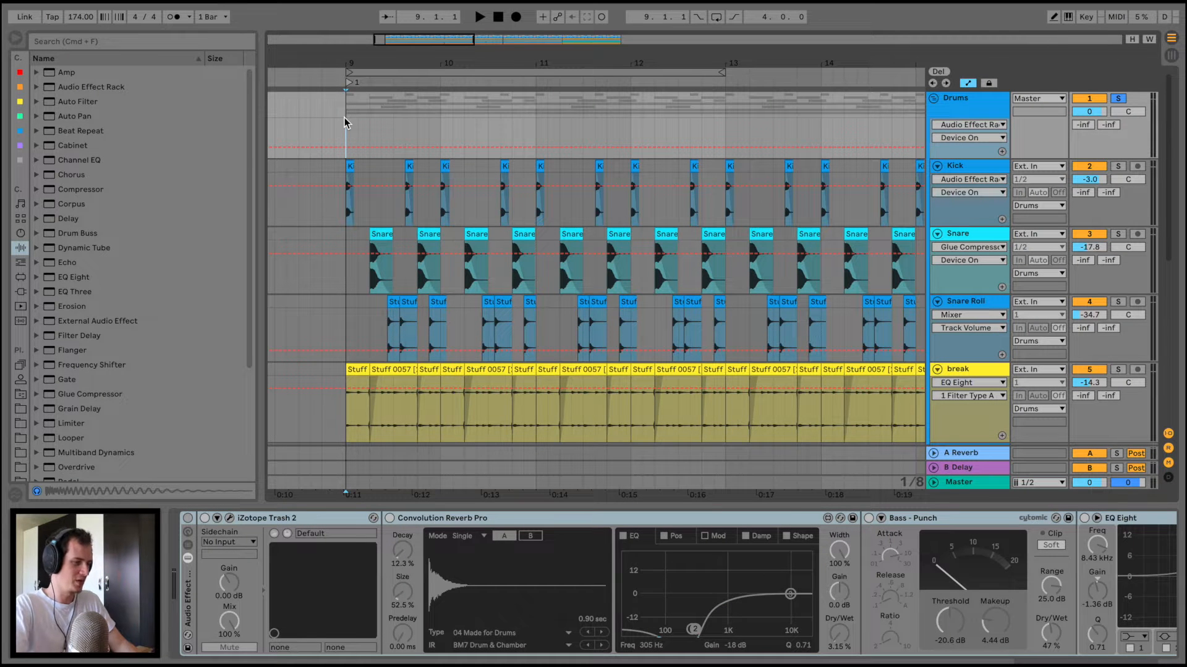
Step: Listen to the whole soloed Drums group from bar 9 with its group effects bypassed
key(space)
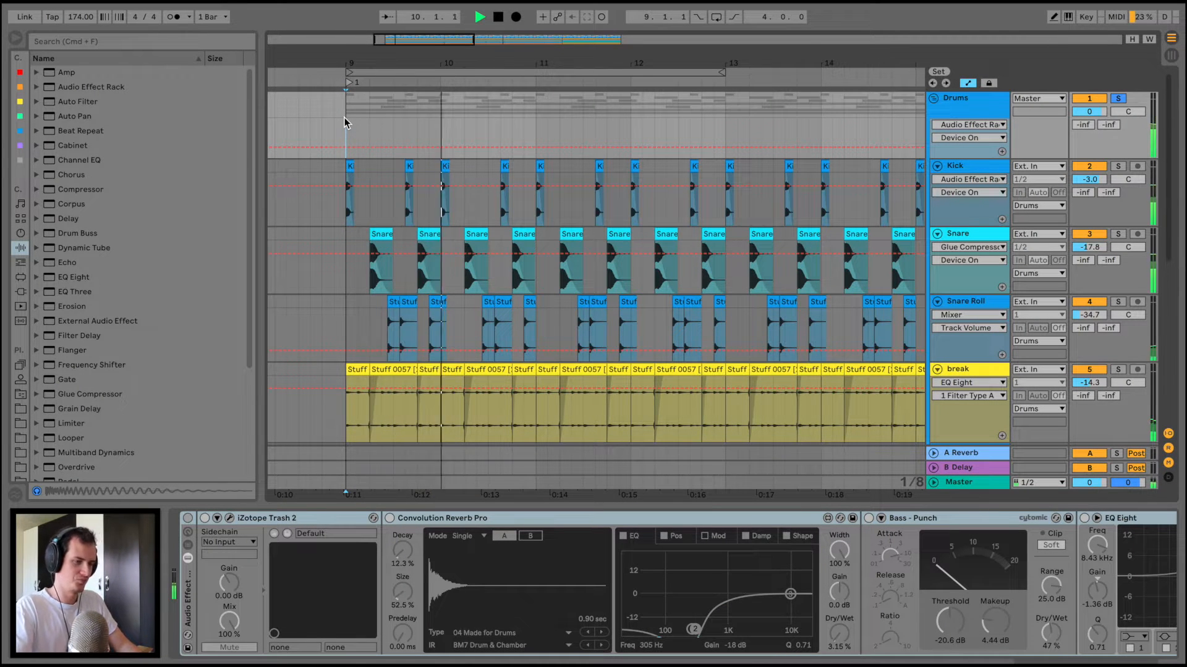
key(space)
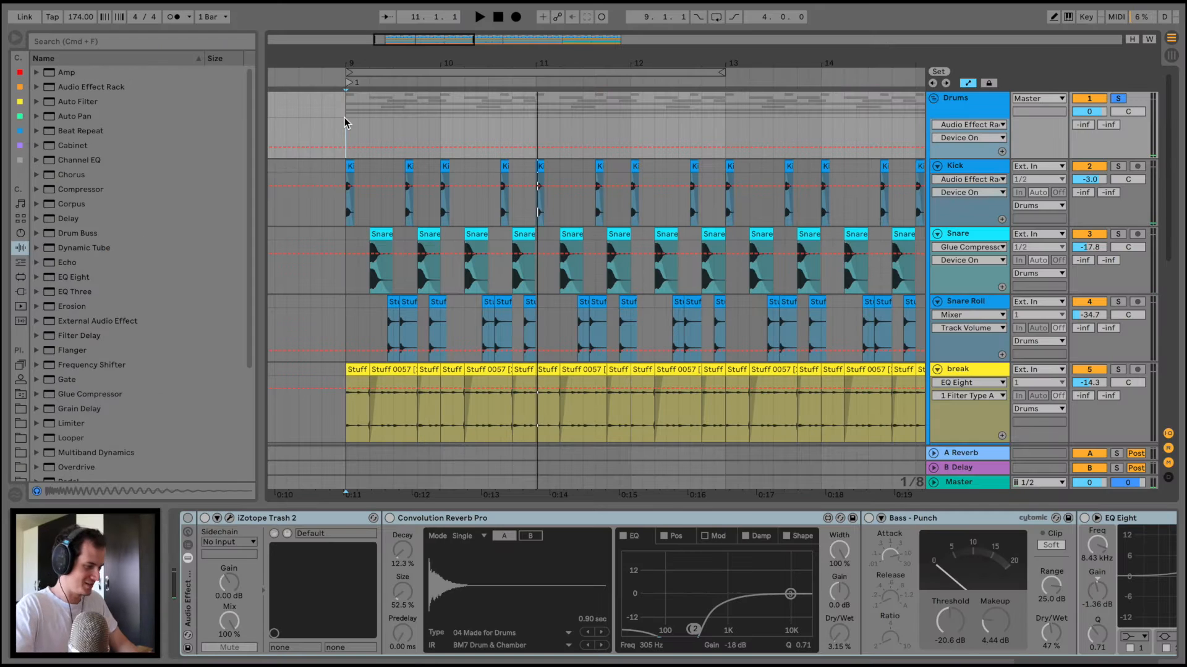
Step: Enable iZotope Trash 2 on the Drums group and audition its Double Stages drive, comparing a half mix with fully wet
click(205, 519)
click(204, 520)
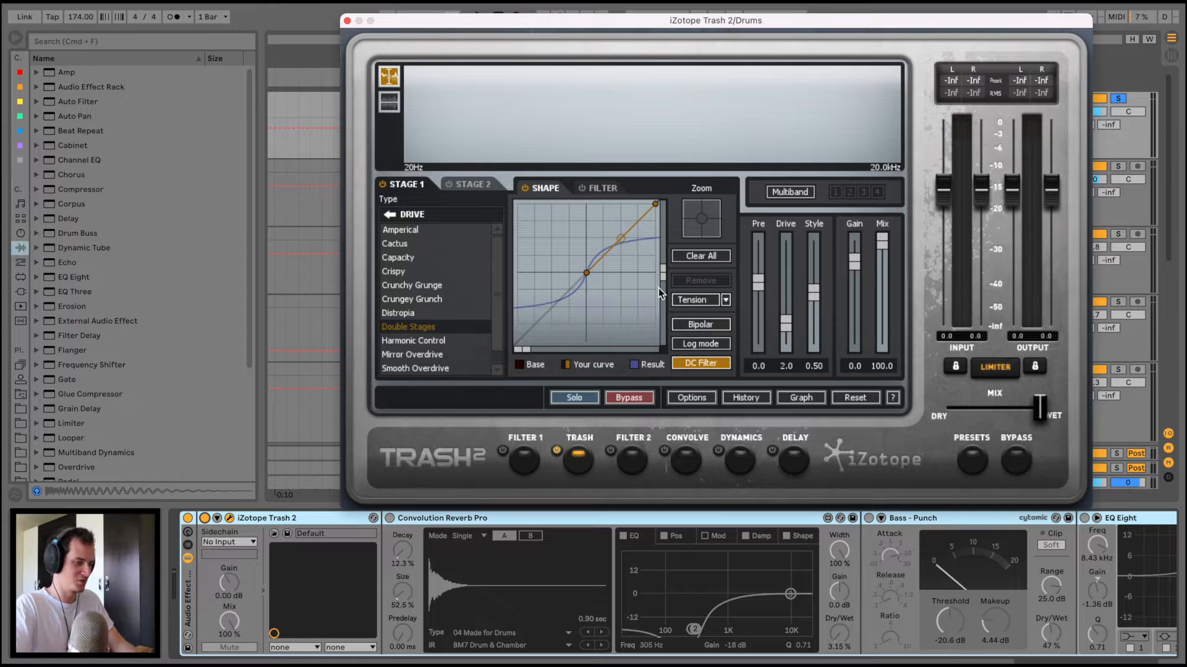
key(space)
drag(1039, 407, 977, 409)
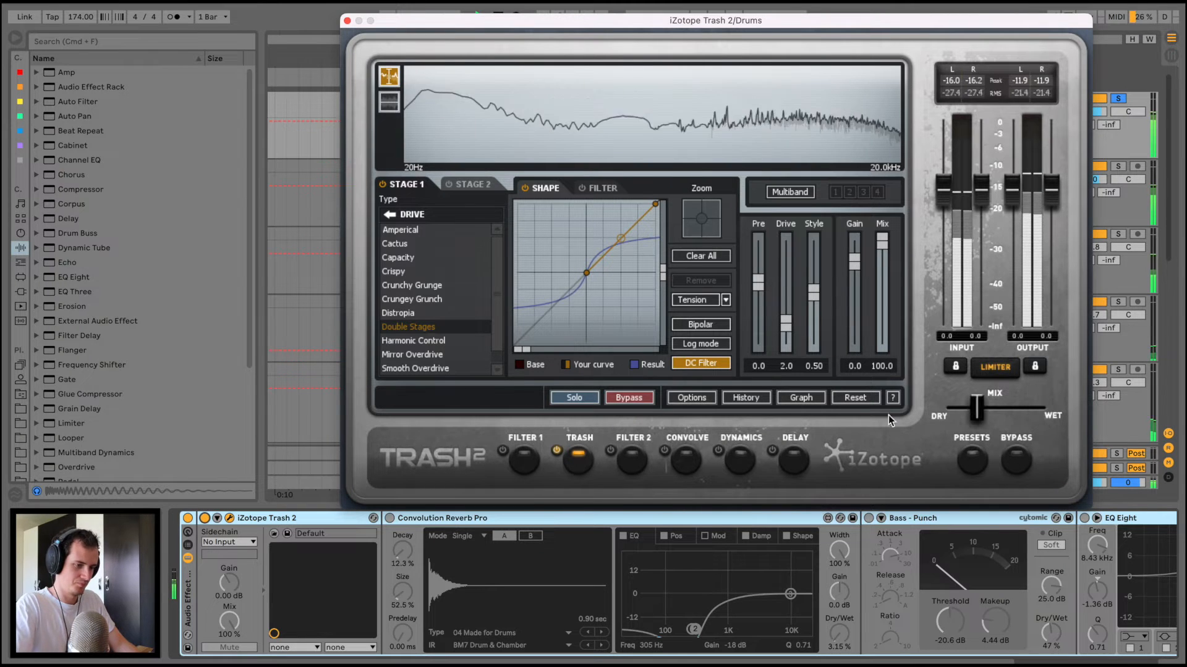
drag(888, 416, 1180, 429)
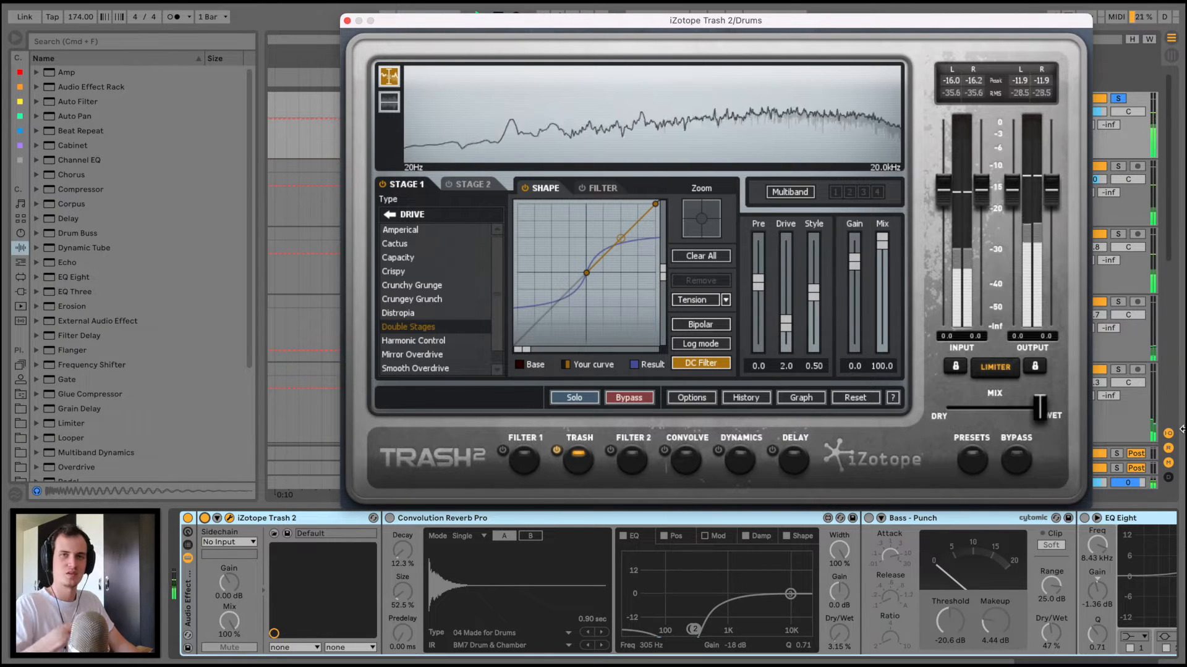
key(space)
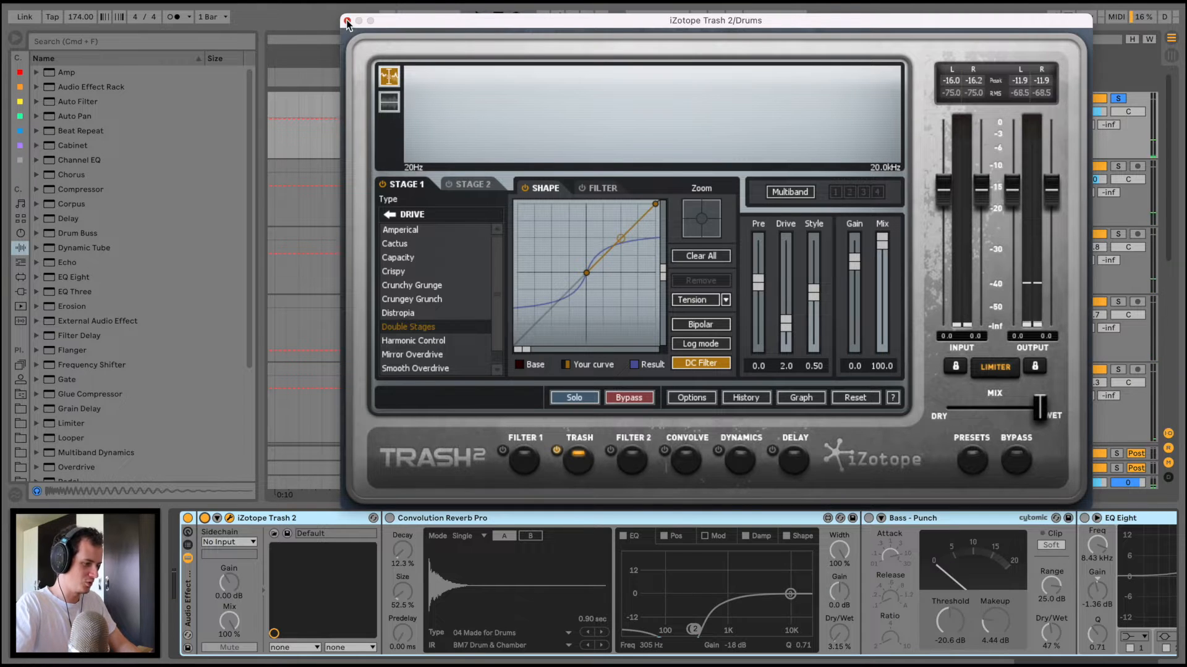
click(347, 21)
Step: Audition Convolution Reverb Pro on the soloed Drums group from bar 9 by toggling it, leaving it enabled at 3.15 % Dry/Wet
key(space)
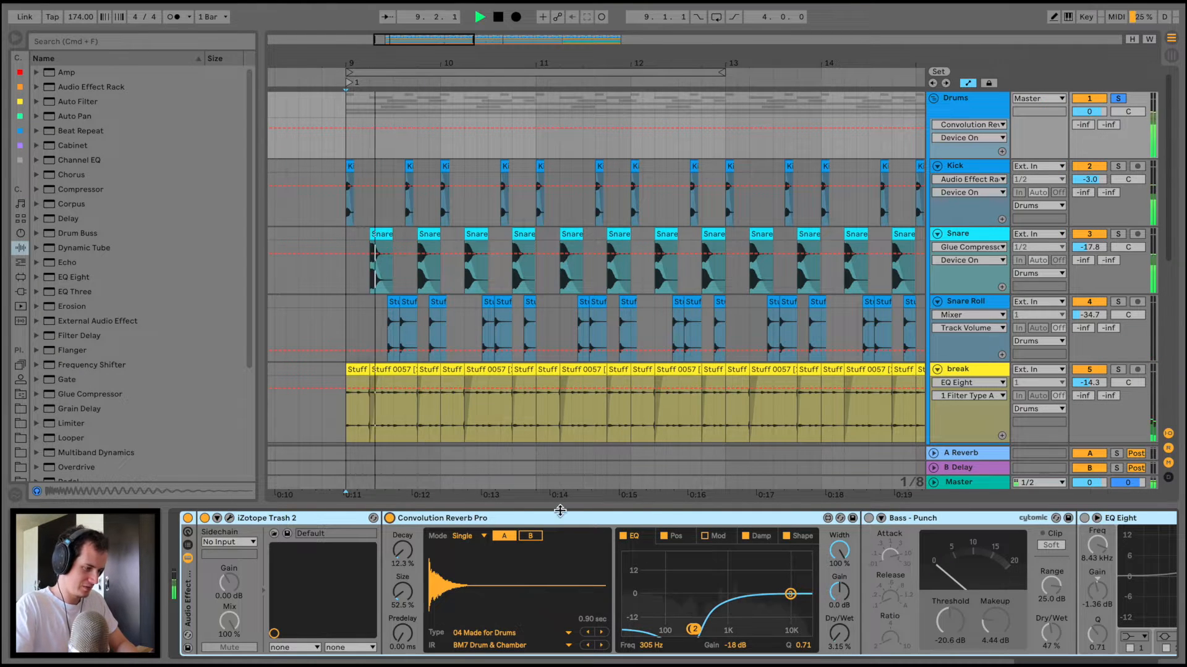
click(390, 517)
click(389, 518)
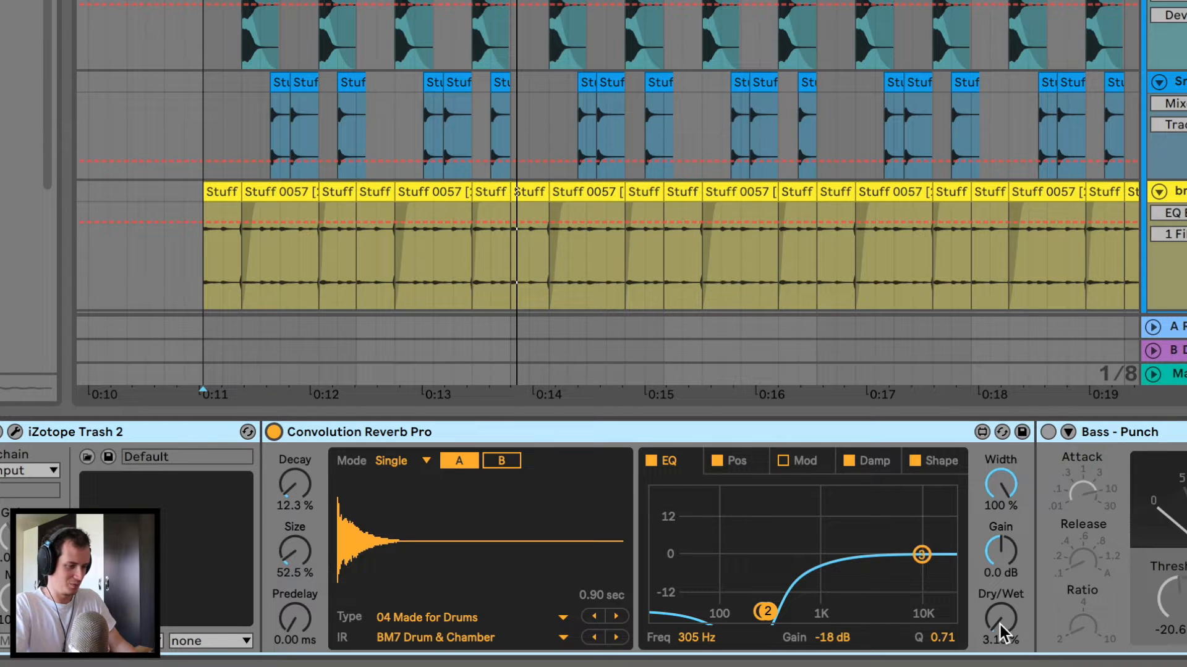
key(space)
mouse_move(1000, 624)
mouse_down()
mouse_move(1000, 604)
mouse_move(1000, 624)
mouse_up()
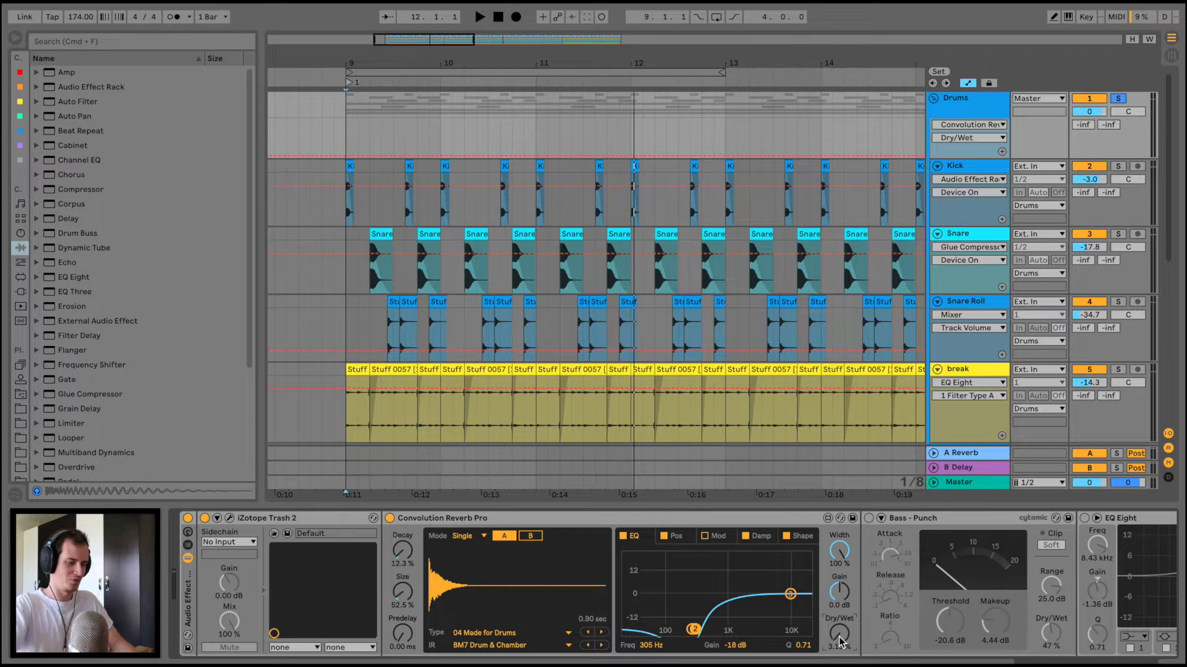
key(space)
key(space)
Step: Compare the Drums group with and without the Bass - Punch compressor during playback, leaving it enabled
scroll(713, 569, right, 6)
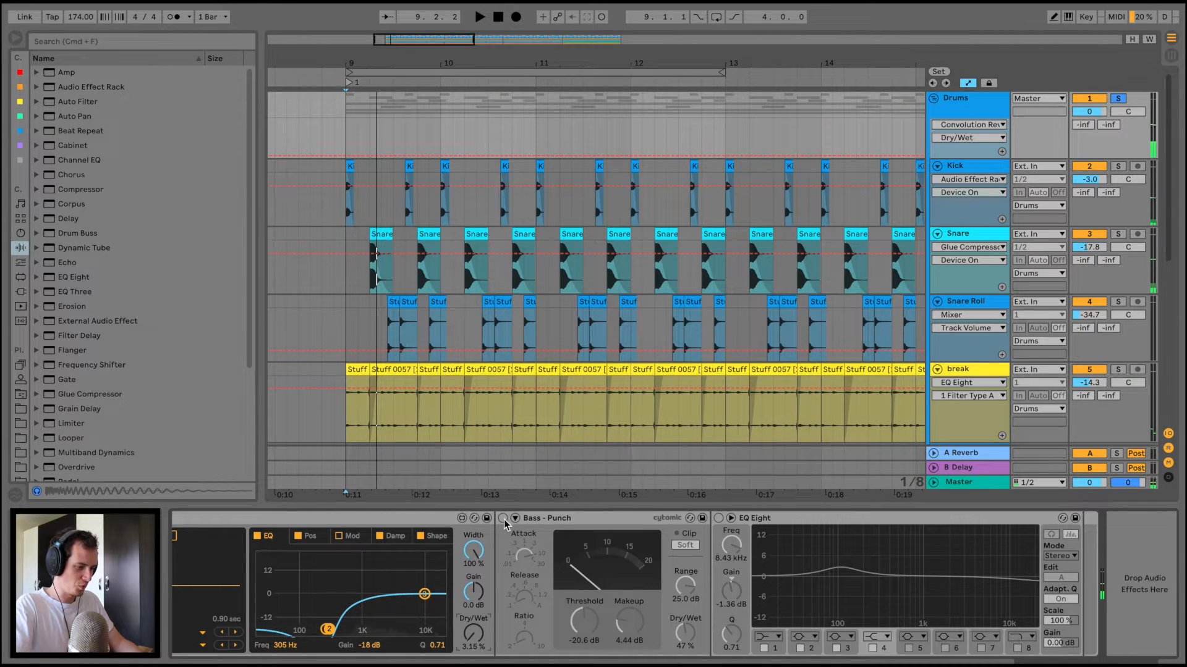
click(504, 520)
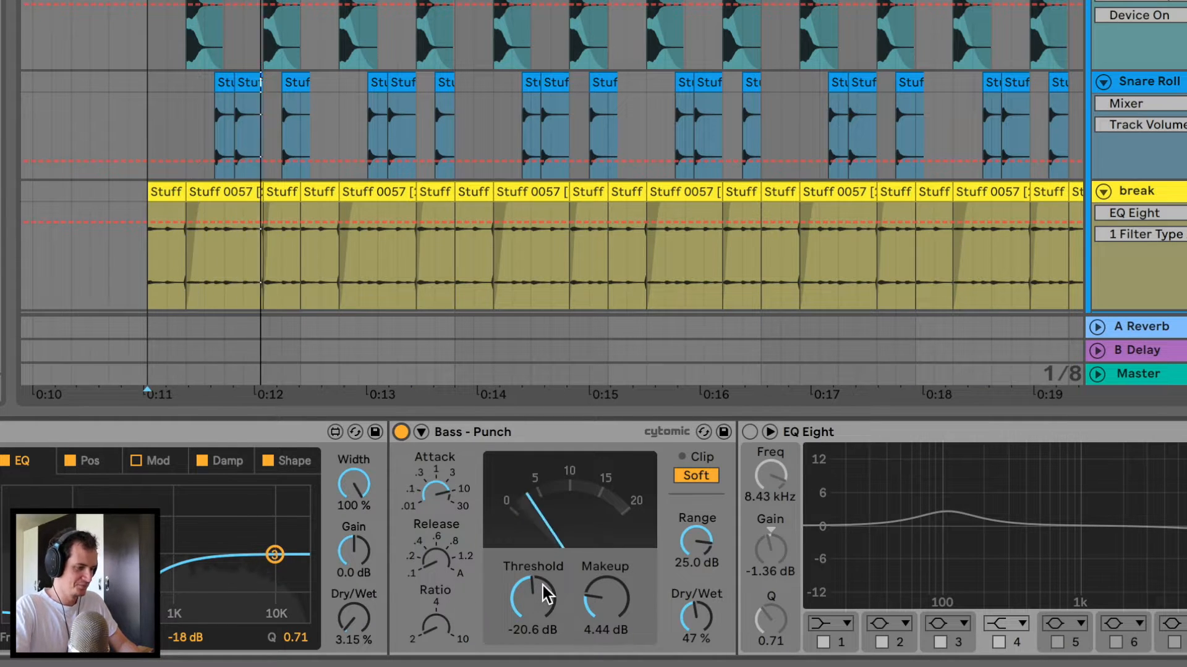
click(401, 432)
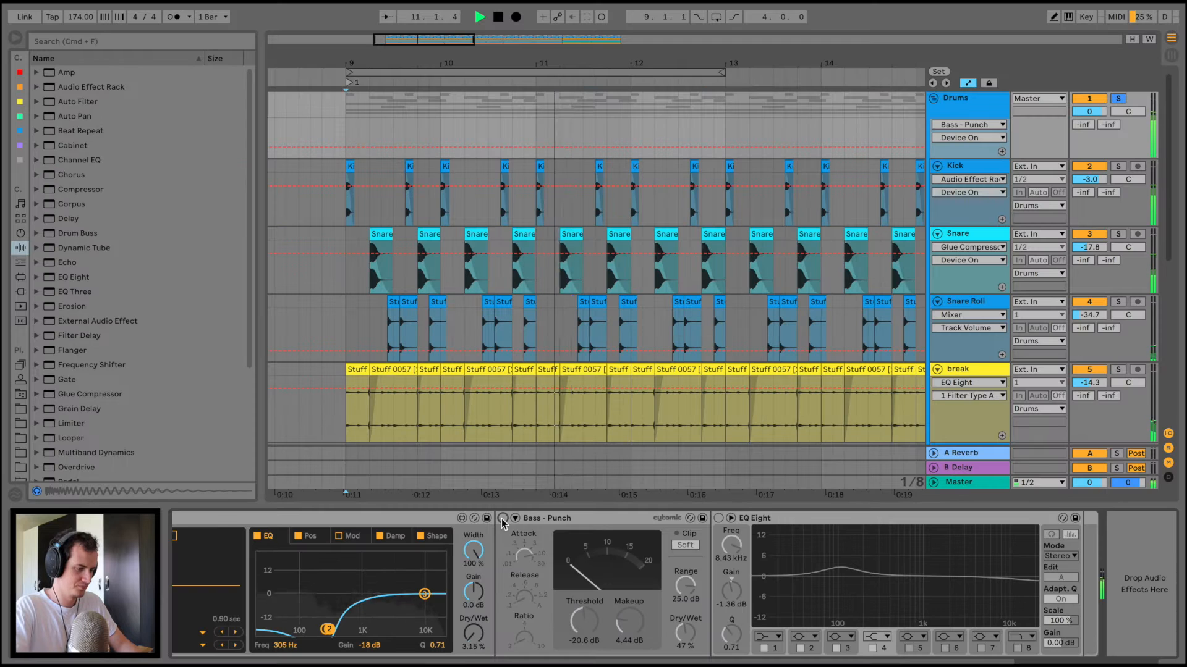
click(503, 519)
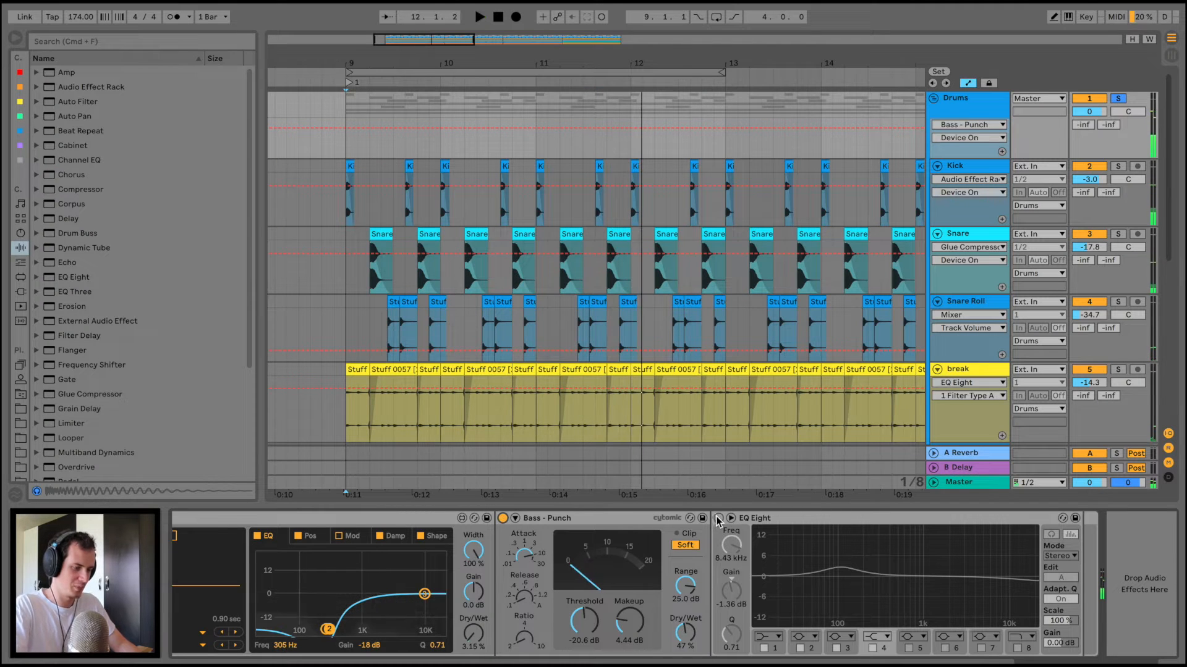
Step: Enable the Drums group's EQ Eight, select its 109 Hz boost band and compare playback with the EQ off and on
click(718, 519)
click(843, 569)
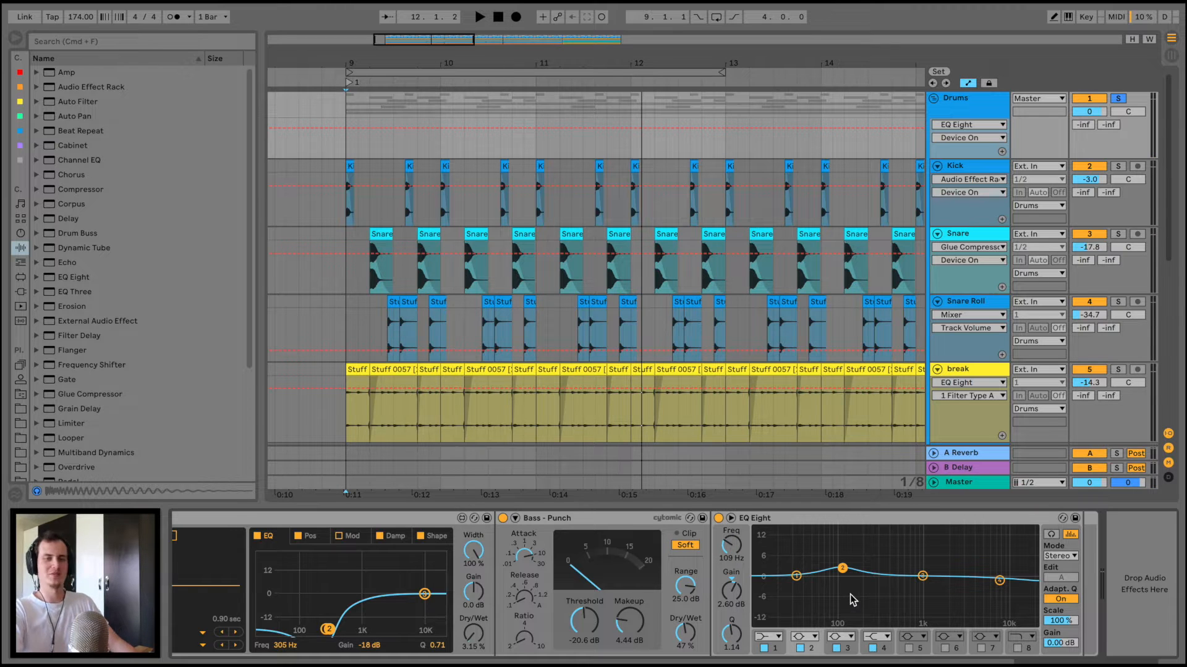
key(space)
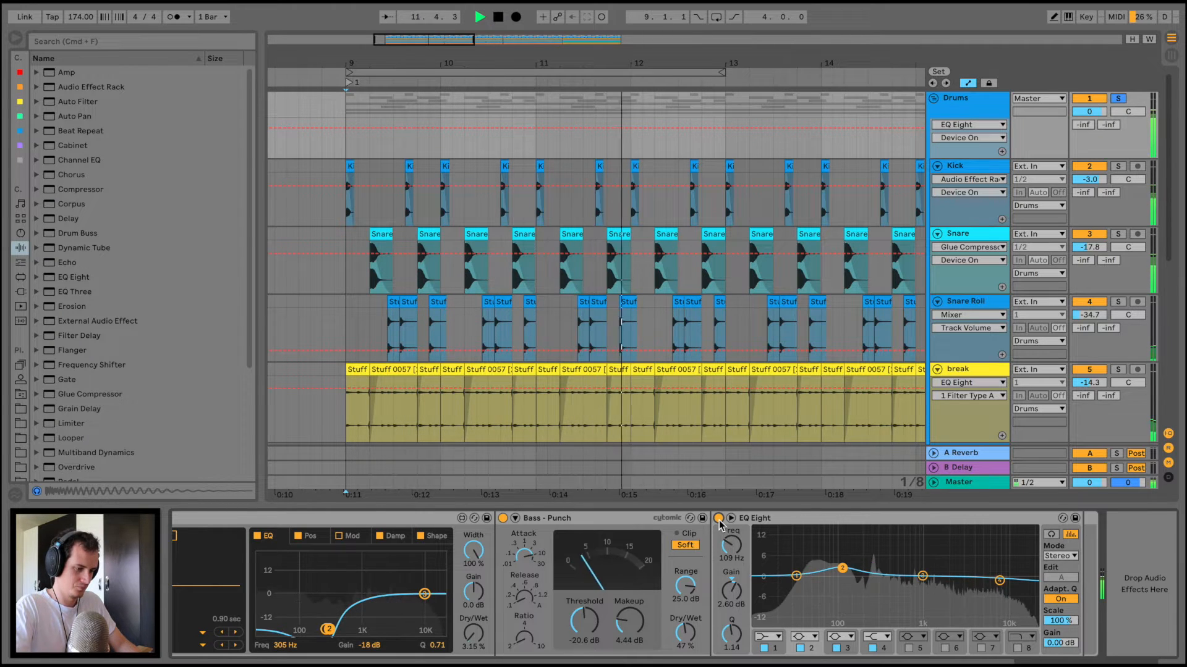
key(space)
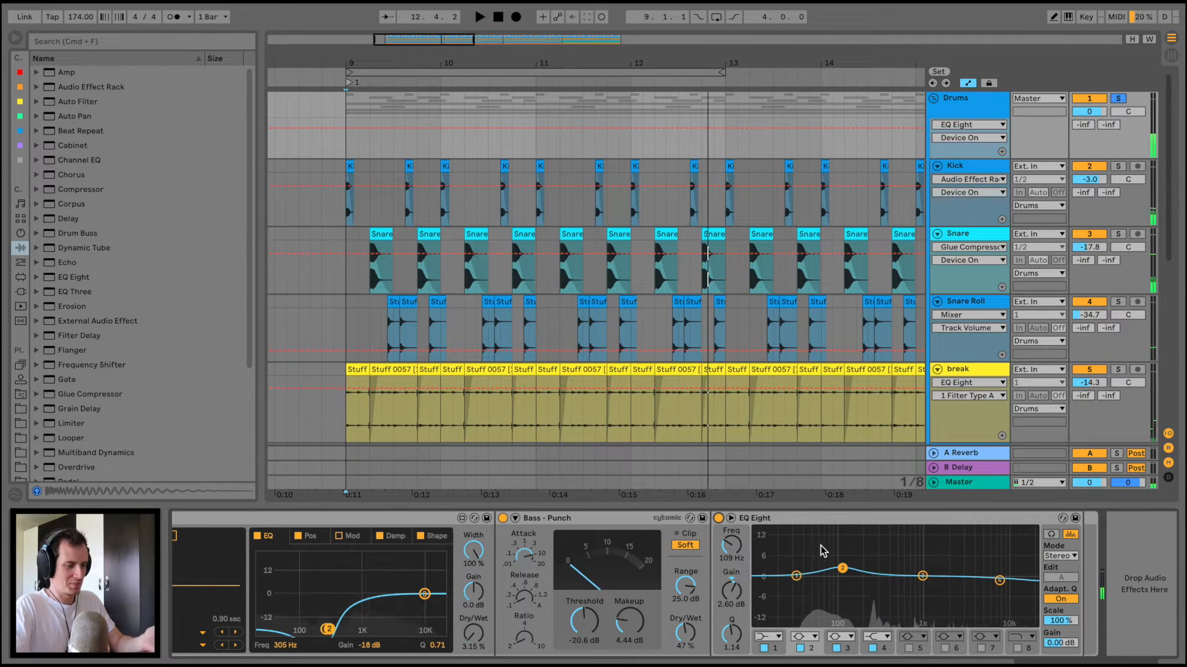
click(718, 518)
key(space)
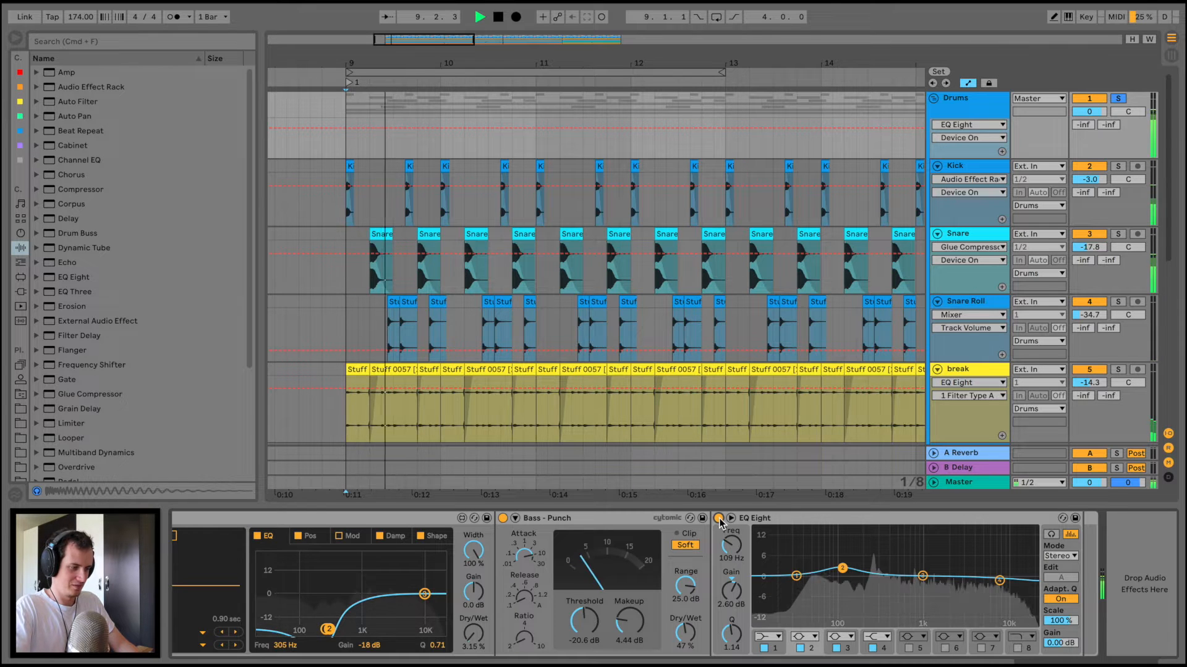
click(718, 518)
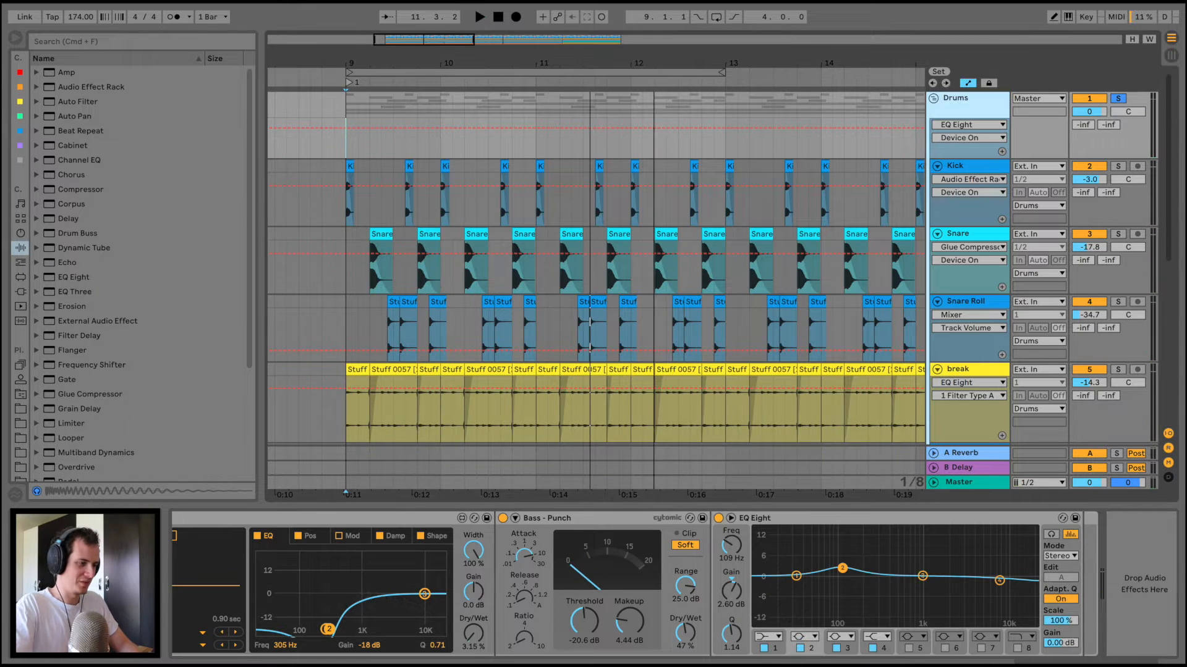
Step: Select the deactivated kick clip at bar 17 and play the drums across that bar to hear the missing kick
drag(575, 68, 576, 63)
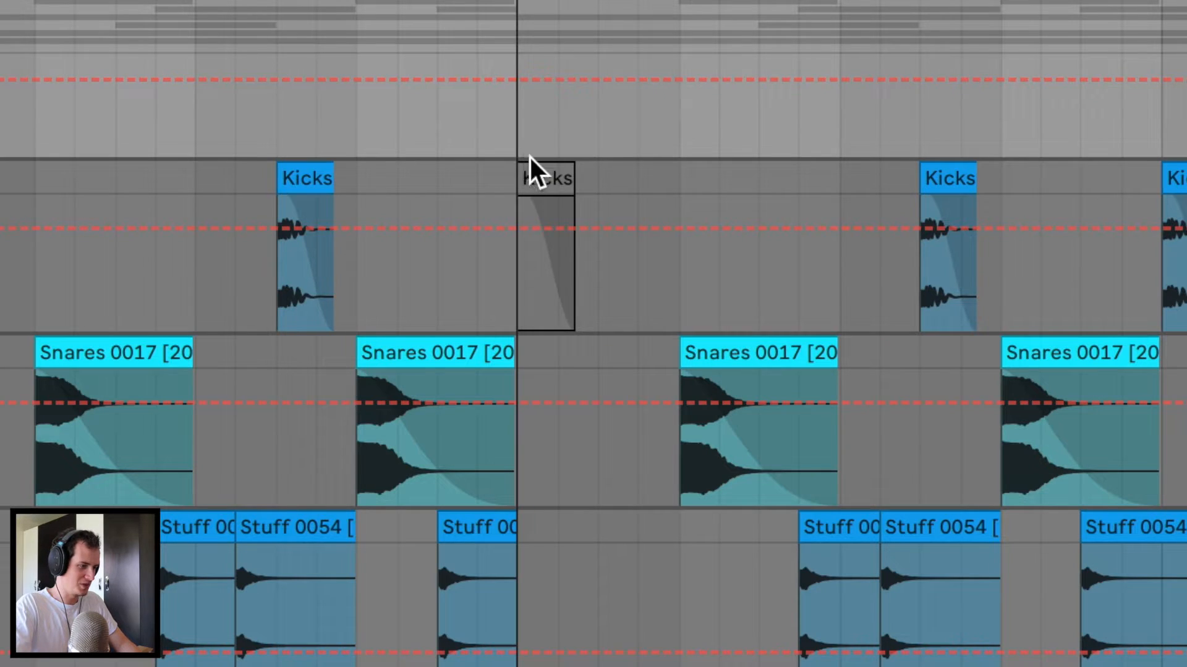
click(608, 166)
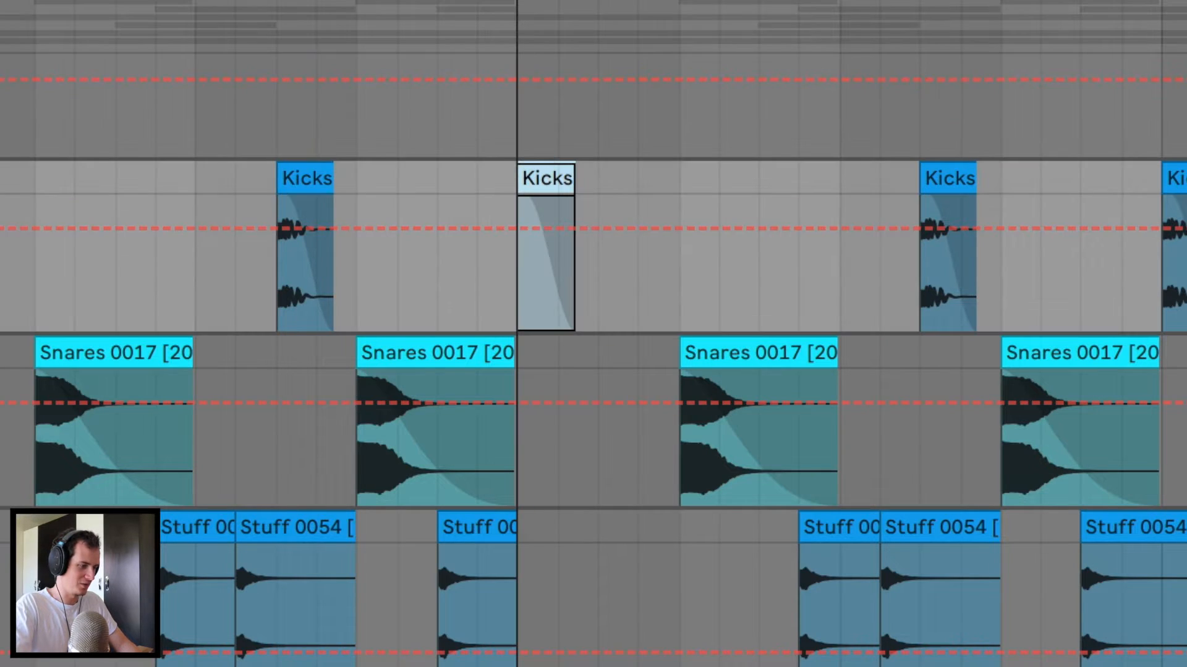
drag(576, 67, 576, 38)
click(519, 77)
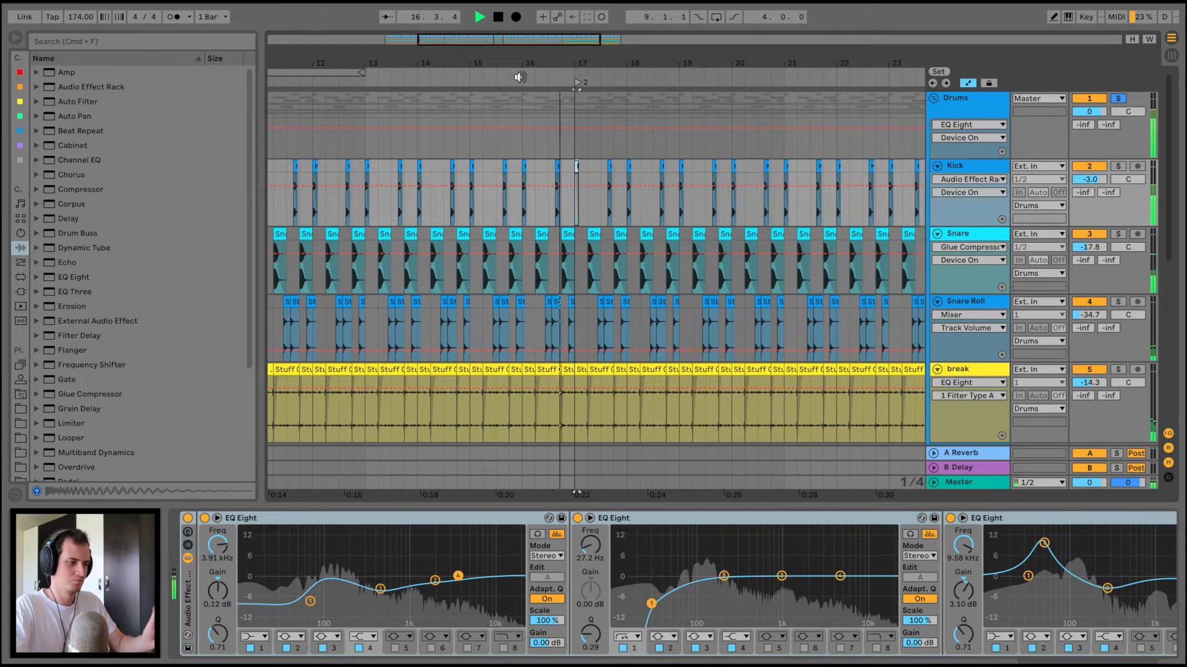
key(space)
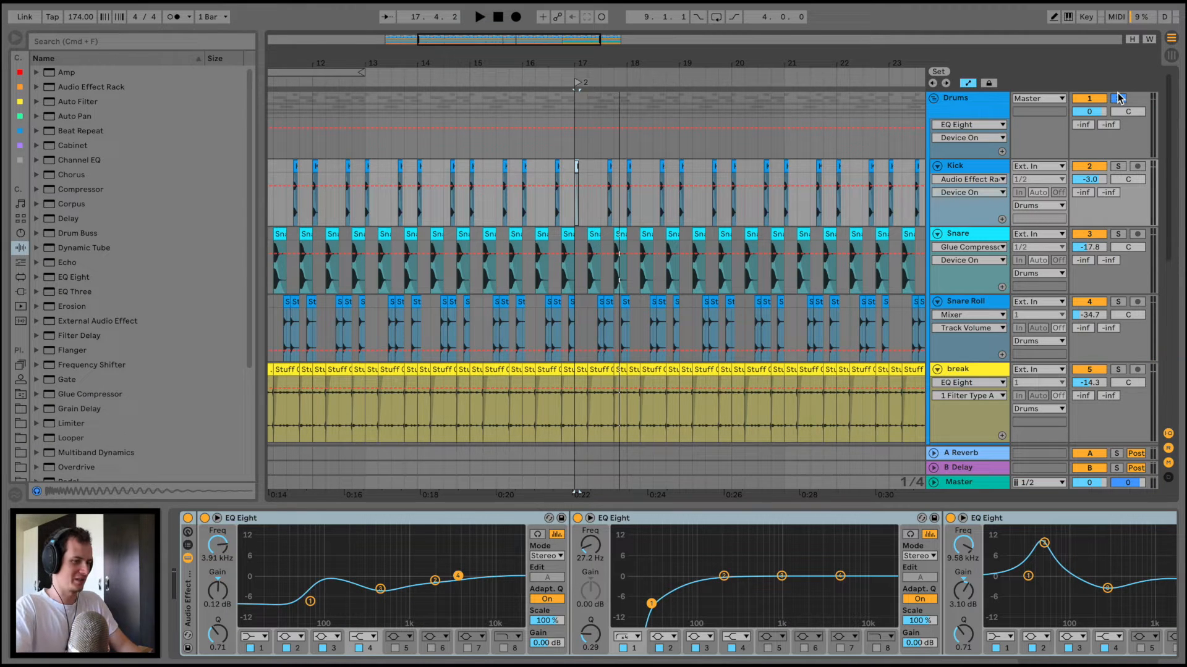
Step: Return to the full arrangement and look over the Drums group's effect chain from Trash 2 to EQ Eight
click(504, 83)
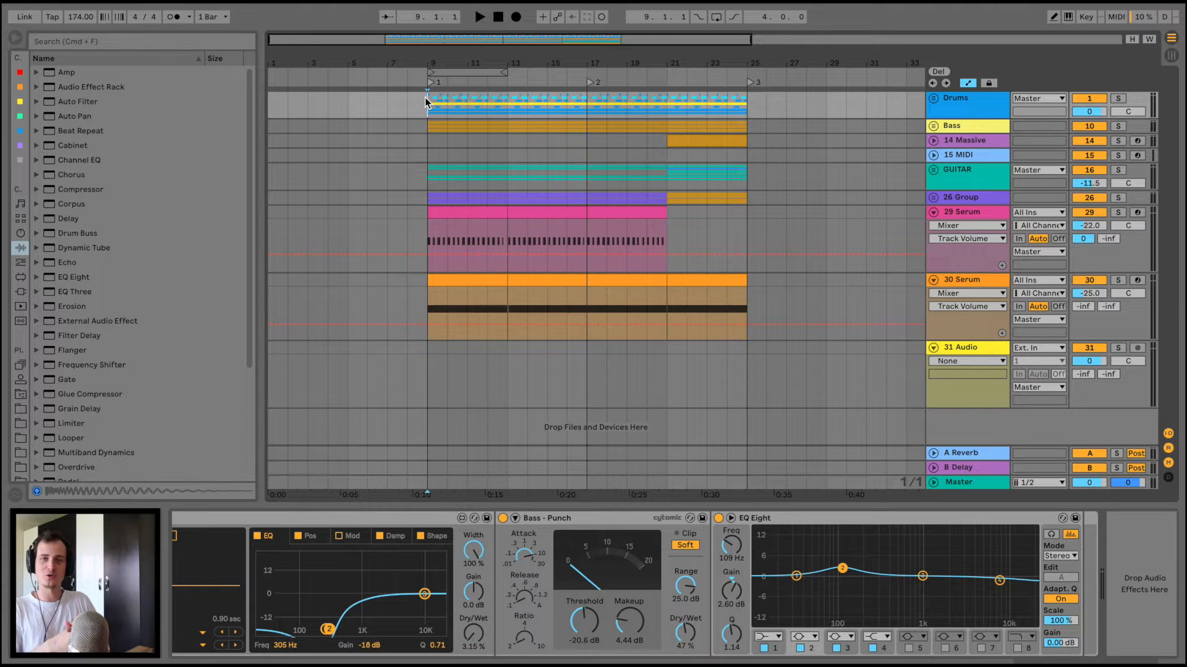
scroll(346, 596, left, 10)
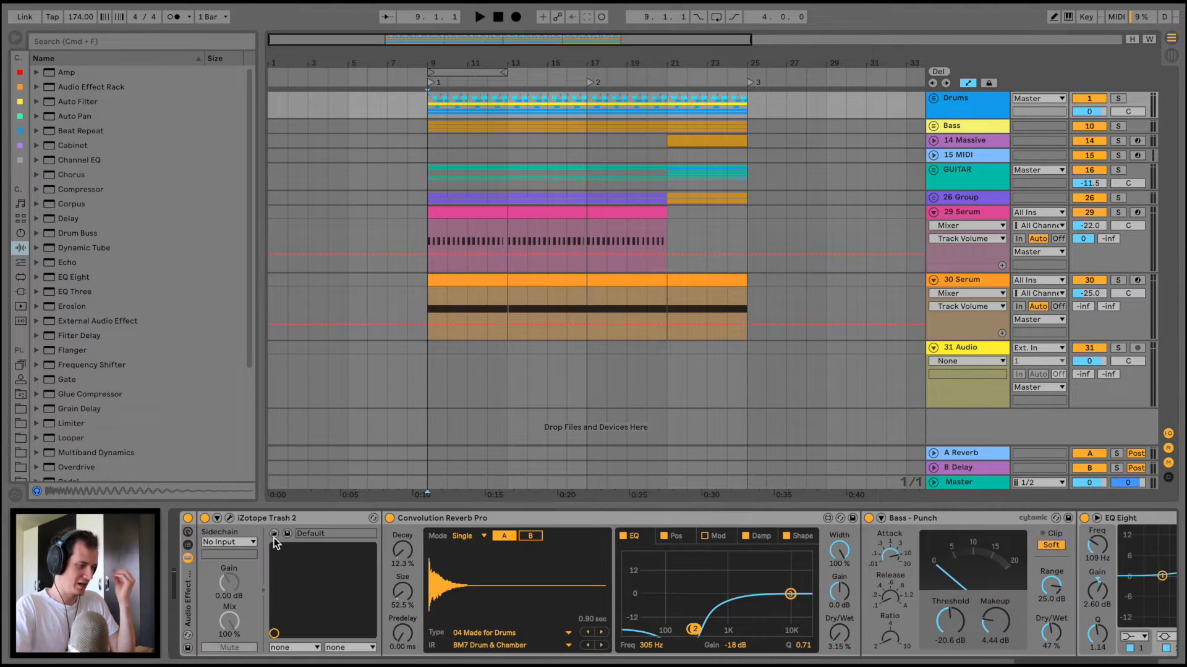
scroll(362, 570, right, 2)
scroll(417, 577, right, 1)
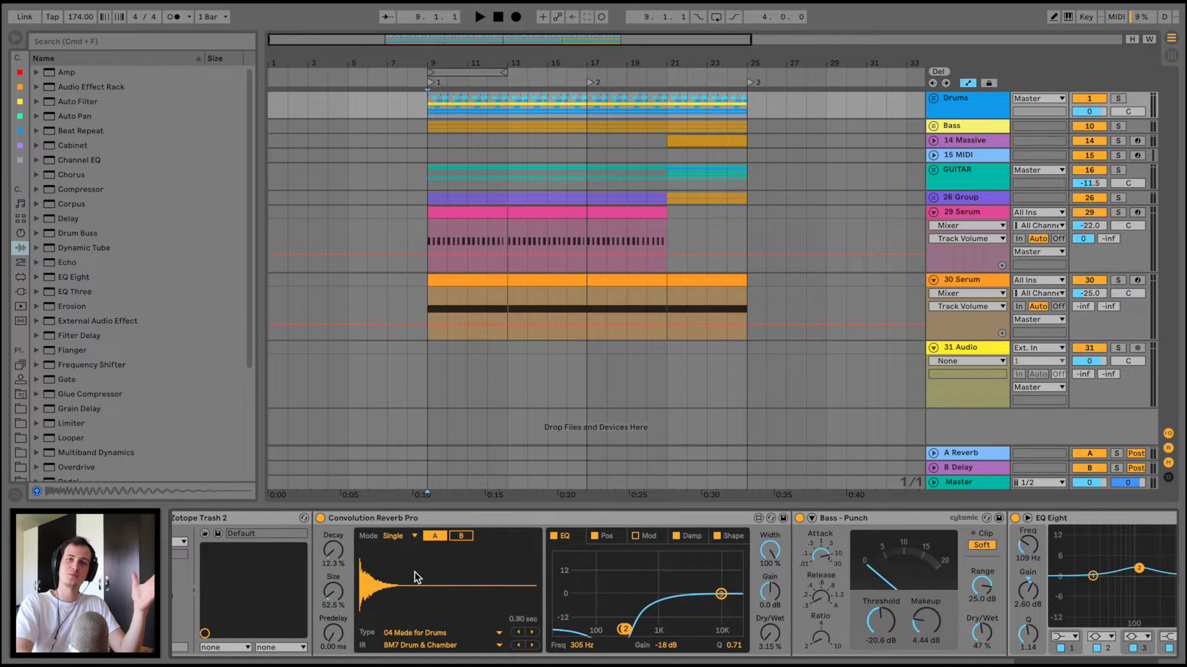
scroll(311, 565, left, 5)
Step: Play the full mix from bar 9 and bypass the Drums group's Audio Effect Rack while listening
key(space)
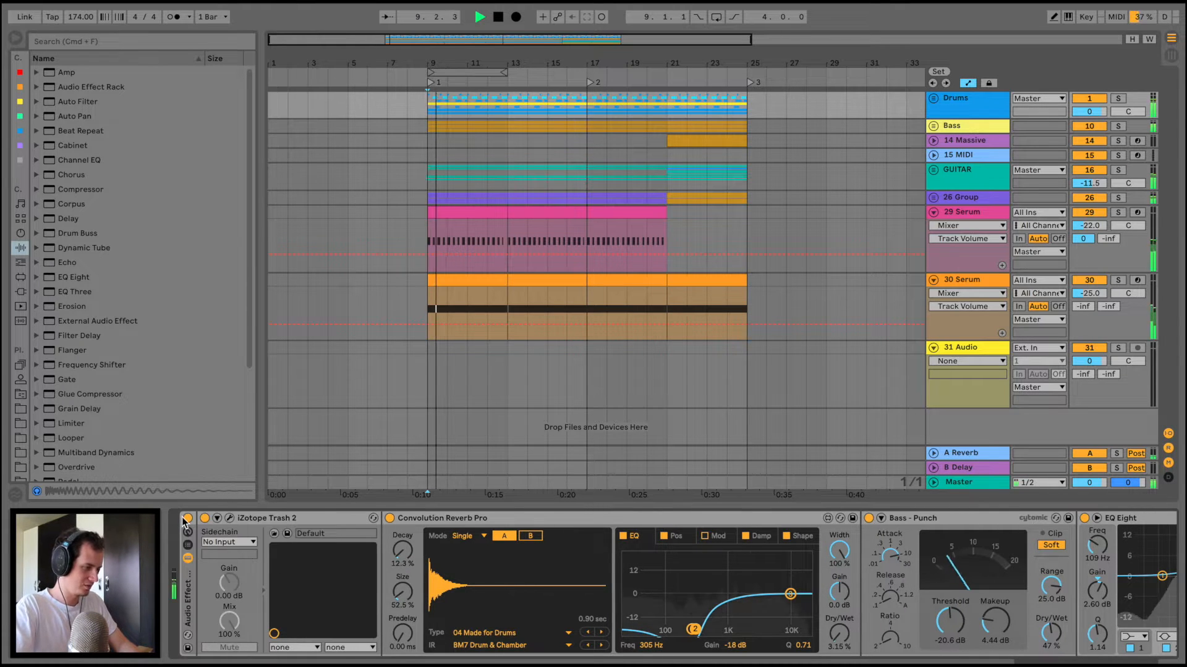
click(185, 519)
key(space)
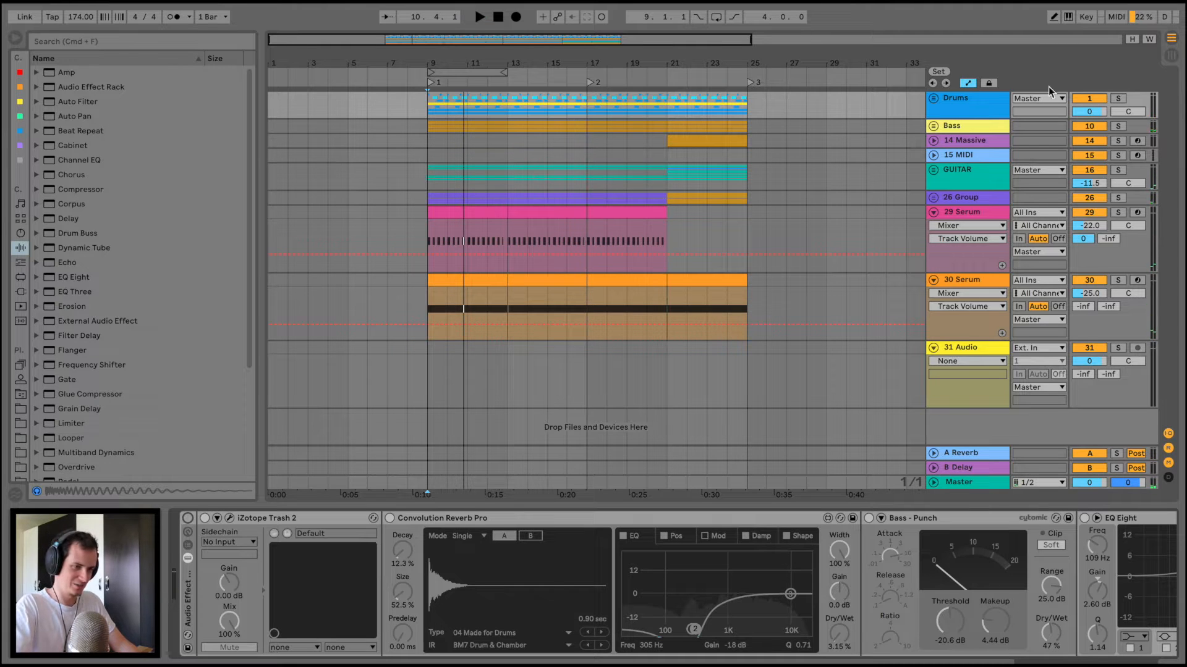
Step: Raise the Drums group's volume to 6.0 dB while playing the full mix from bar 9 with the rack bypassed
key(space)
drag(1089, 113, 1089, 92)
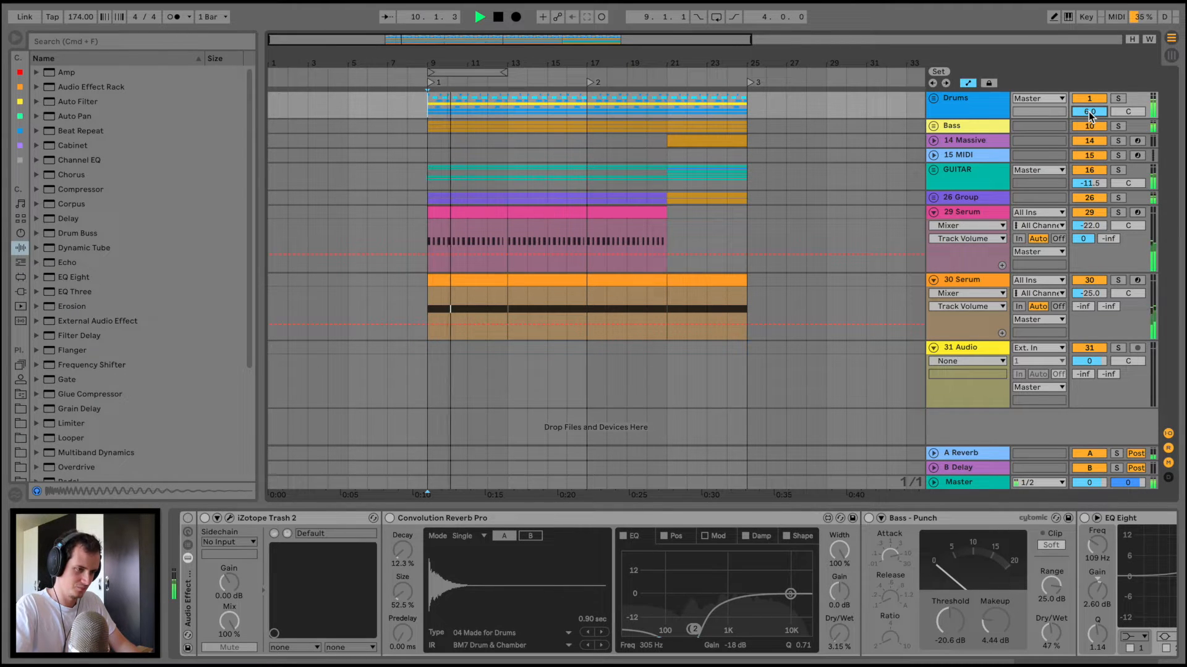
Step: Reset the Drums group's volume to 0 dB, re-enable its Audio Effect Rack and play the full mix from bar 9
double_click(1089, 113)
key(space)
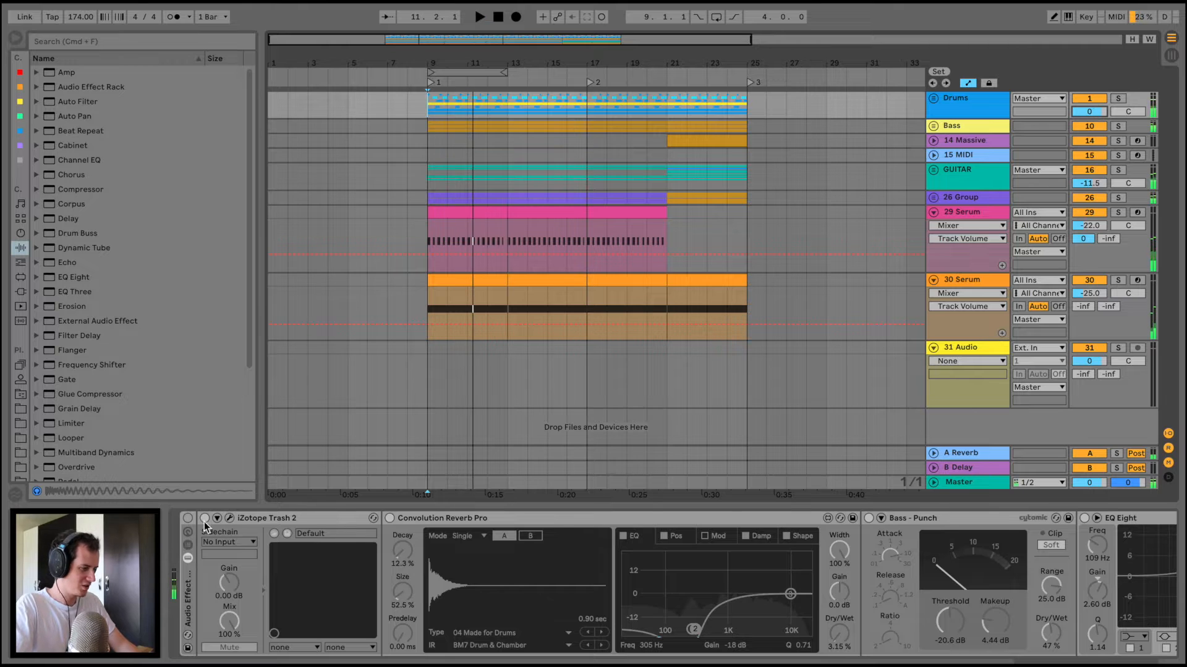
click(188, 518)
key(space)
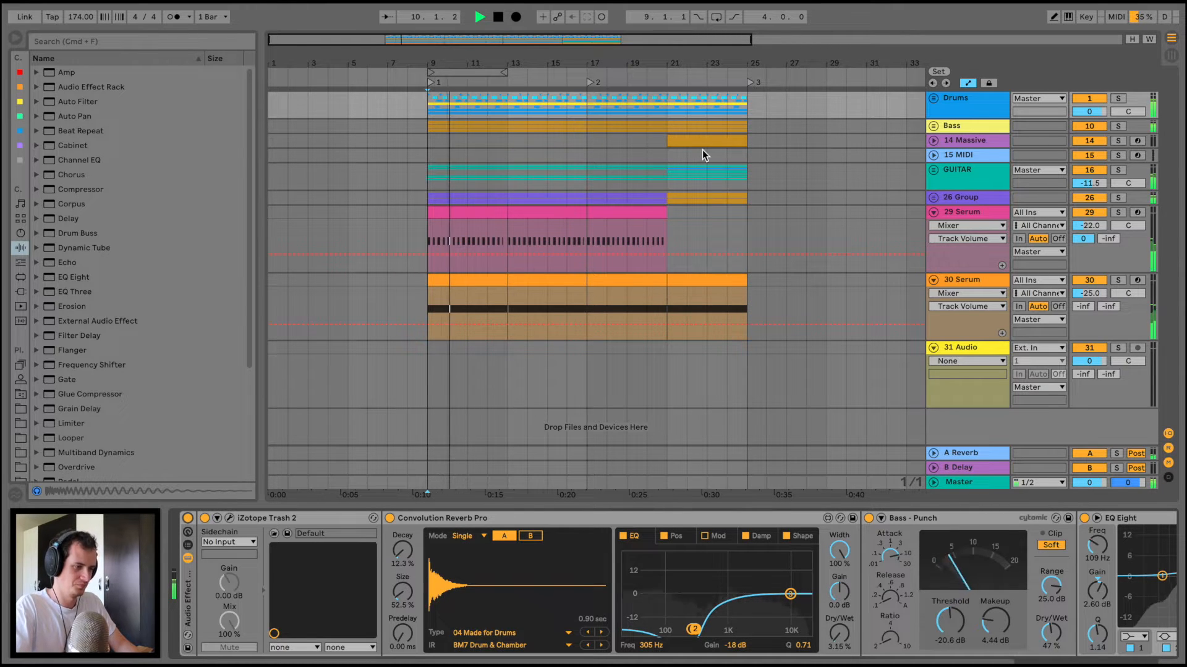
key(space)
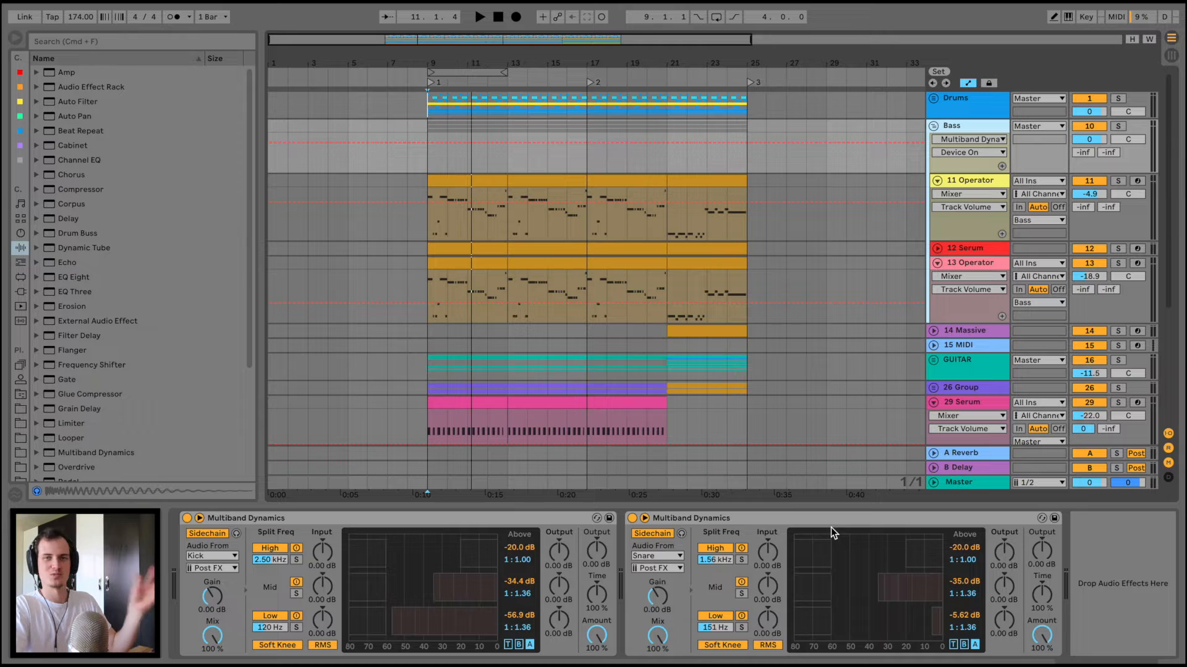
Step: Solo the 11 Operator bass track, play it from bar 9 and look over its device chain through EQ Eight
click(984, 184)
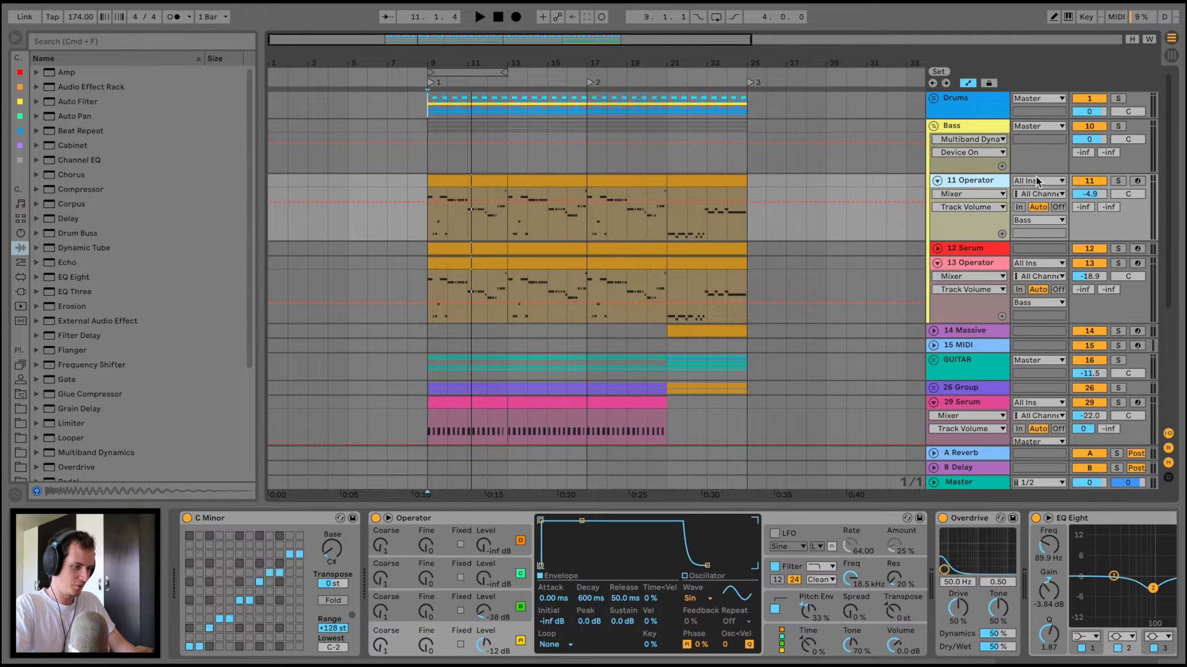
click(1117, 181)
key(space)
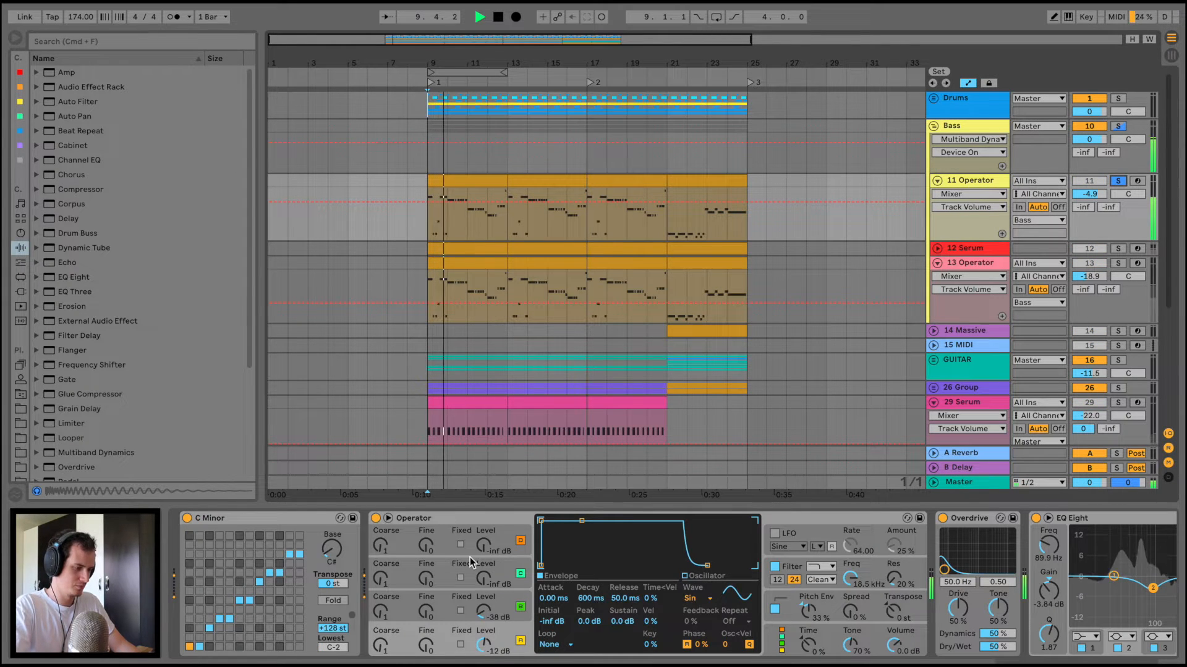
scroll(470, 563, right, 5)
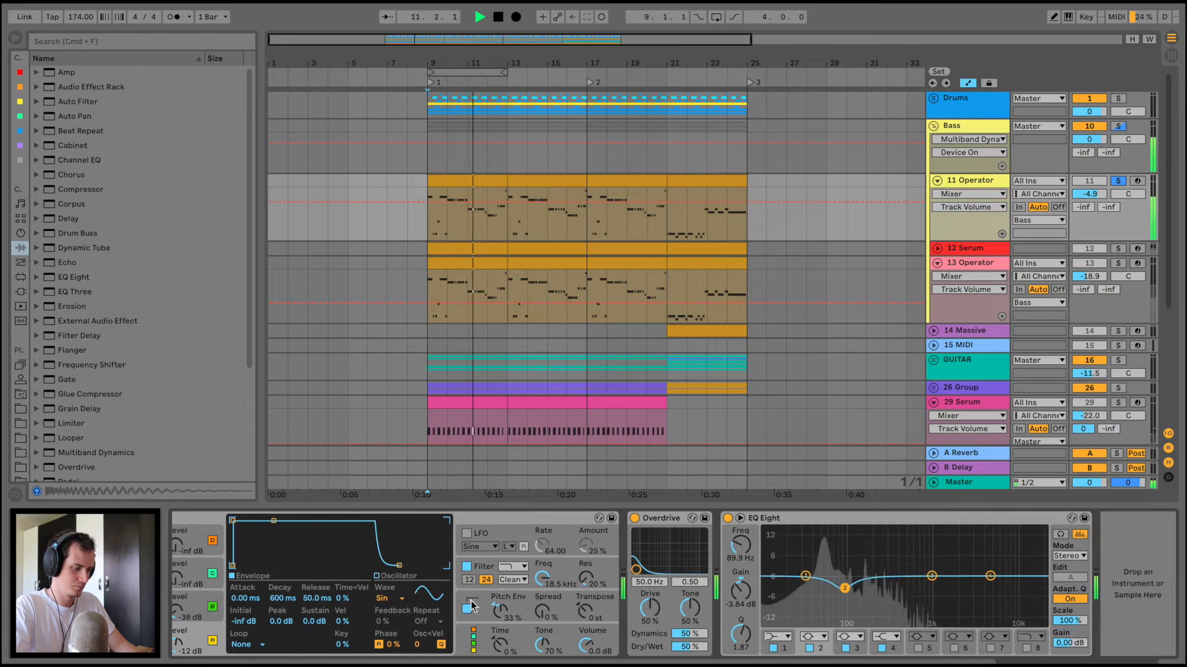
scroll(472, 607, left, 5)
key(space)
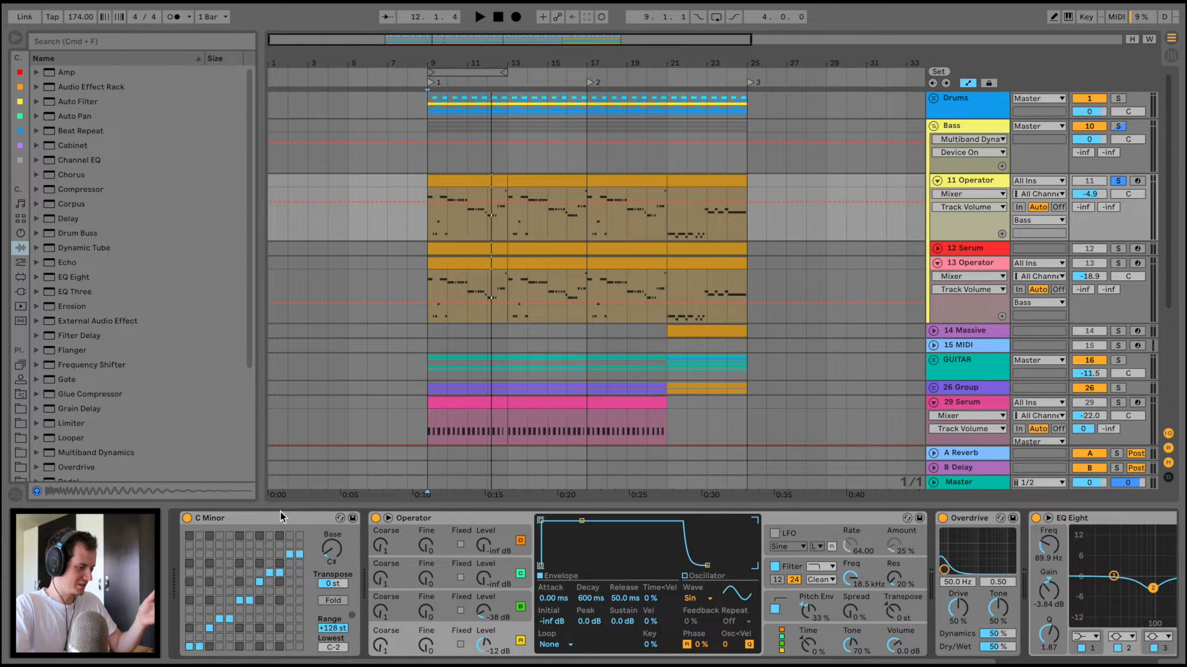
scroll(339, 539, right, 4)
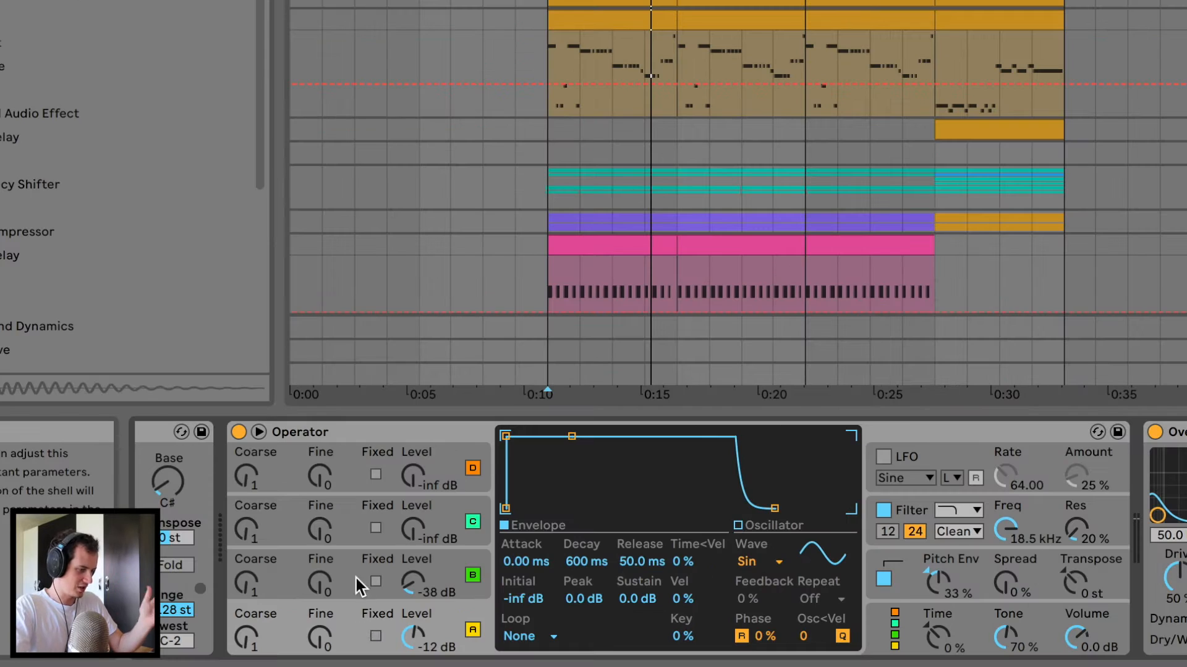
Step: Play the 11 Operator bass with the Pitch Env amount turned down, and restore it to 33% to compare the attack
click(355, 577)
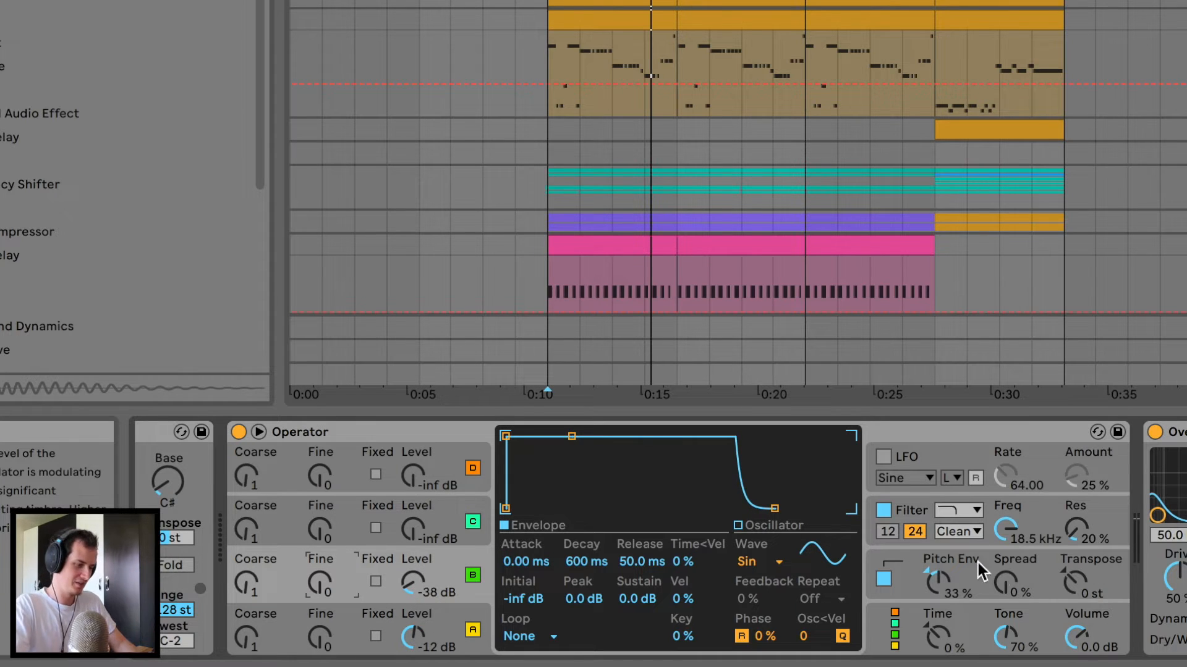
drag(938, 582, 938, 618)
key(space)
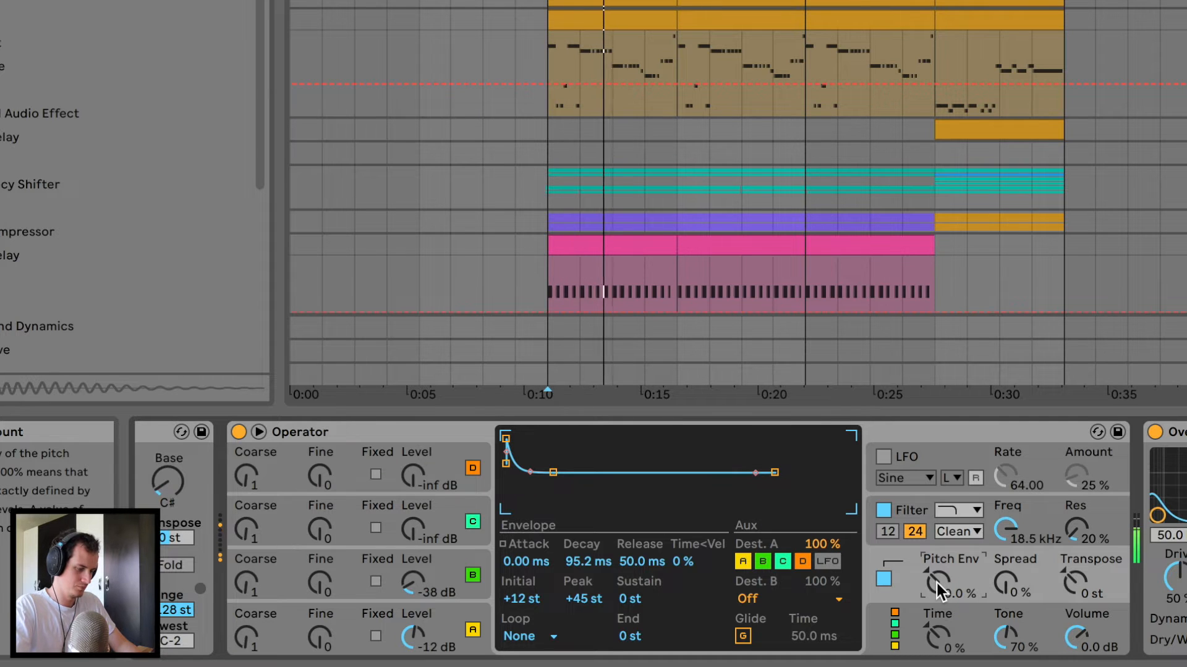
drag(936, 583, 937, 548)
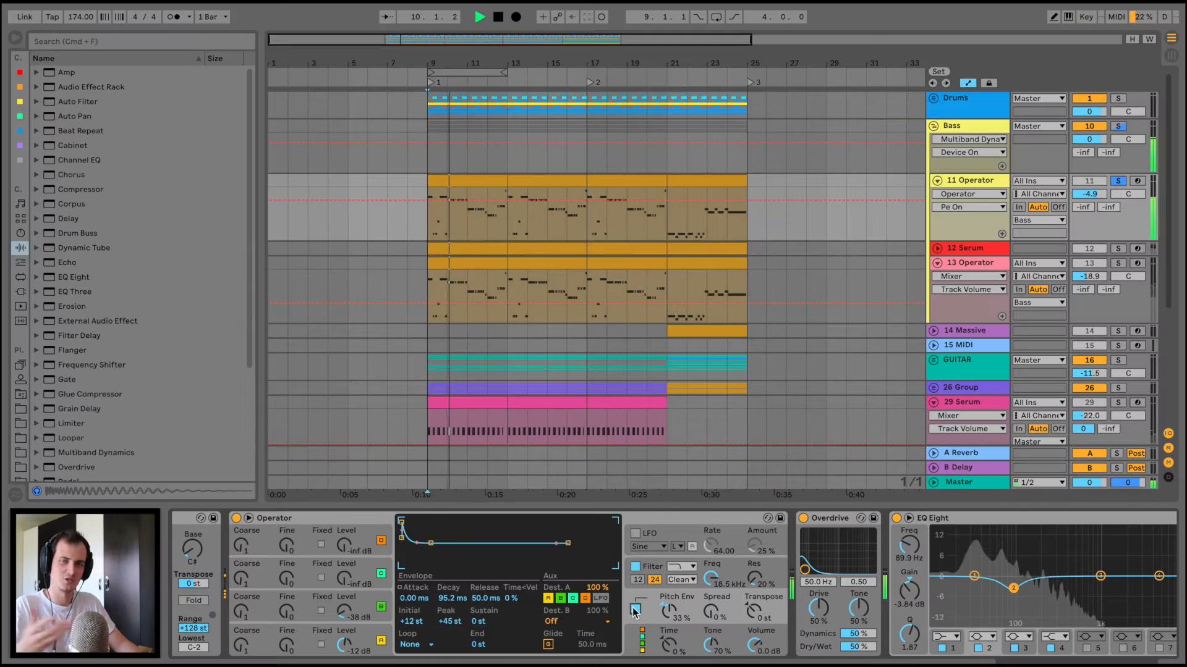
key(space)
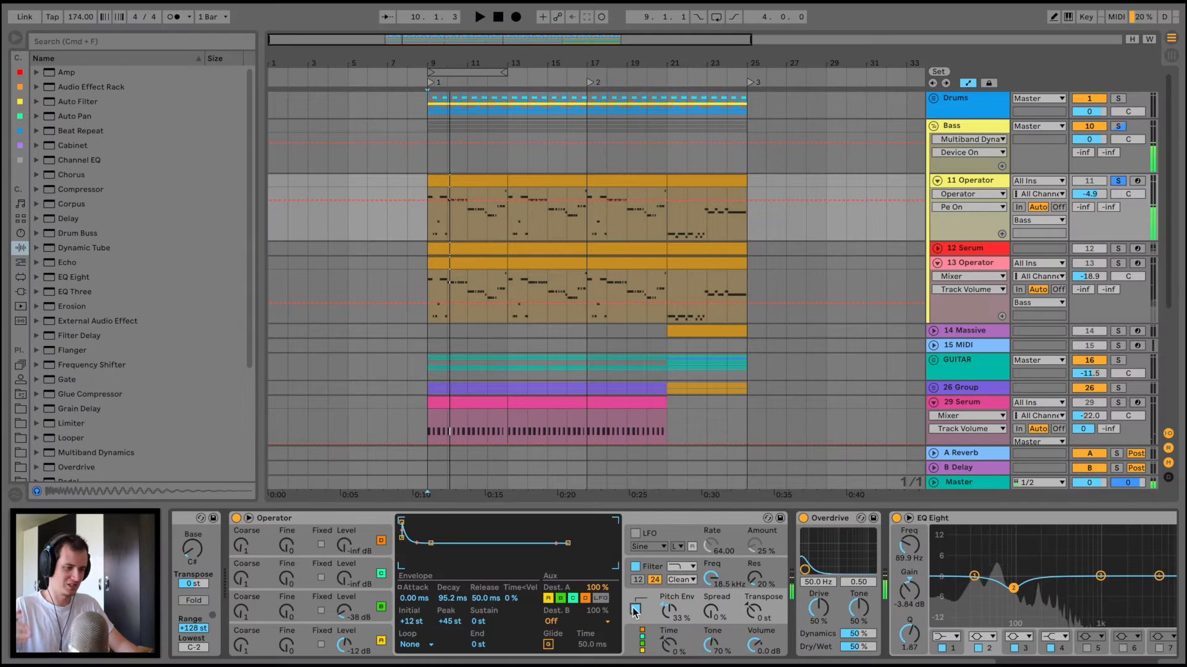
Step: Try a second Overdrive before the EQ Eight on 11 Operator at 50.0 Hz and 0.50, and delete it
scroll(767, 596, right, 5)
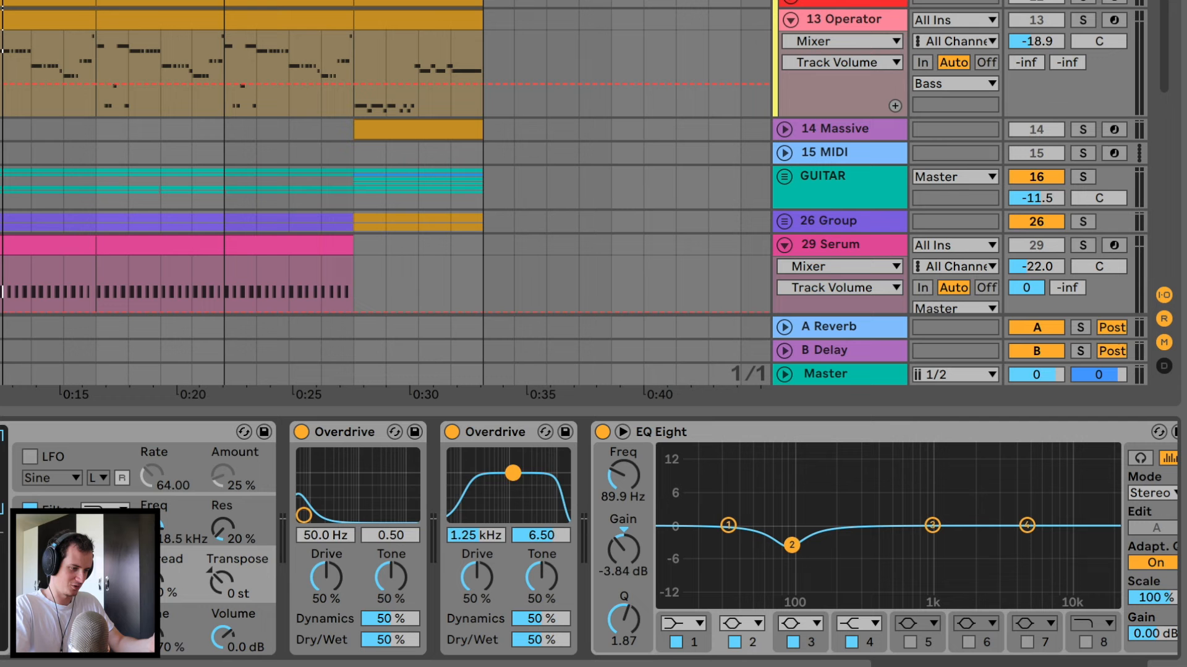
drag(768, 543, 728, 570)
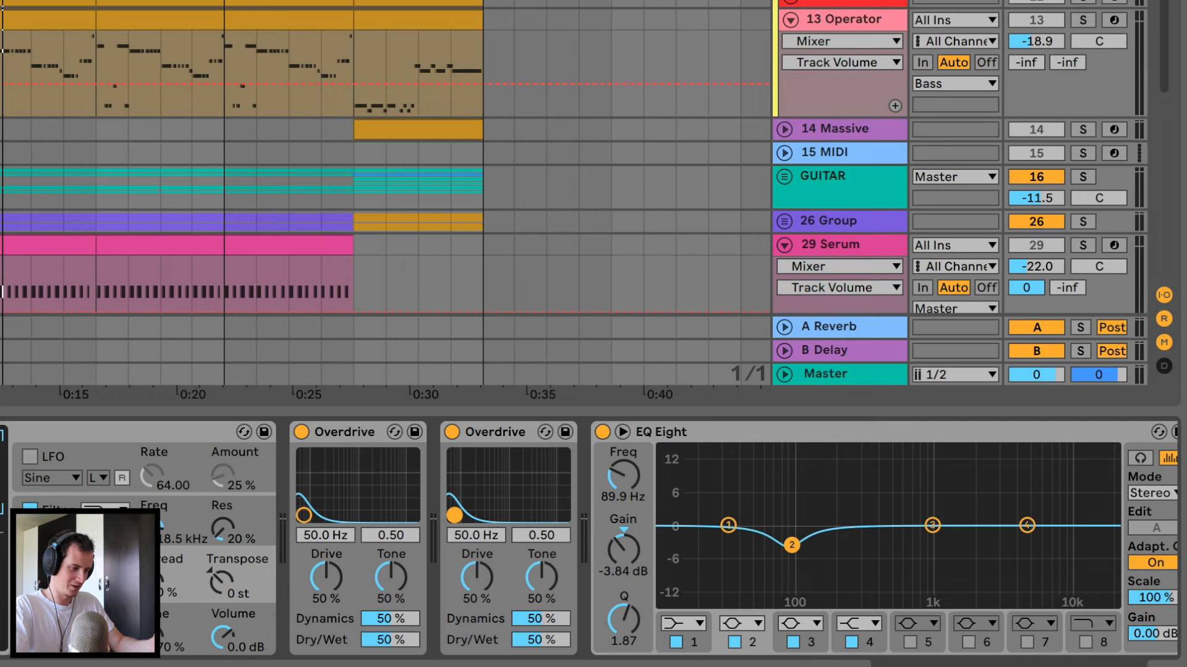
click(493, 441)
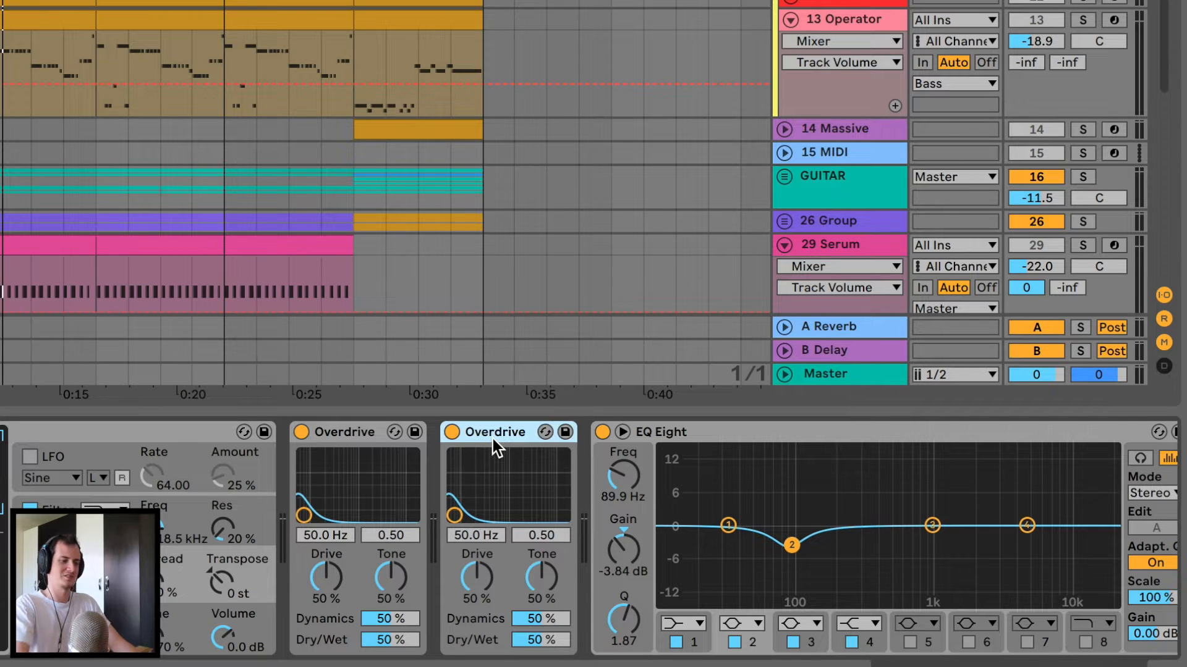
key(Delete)
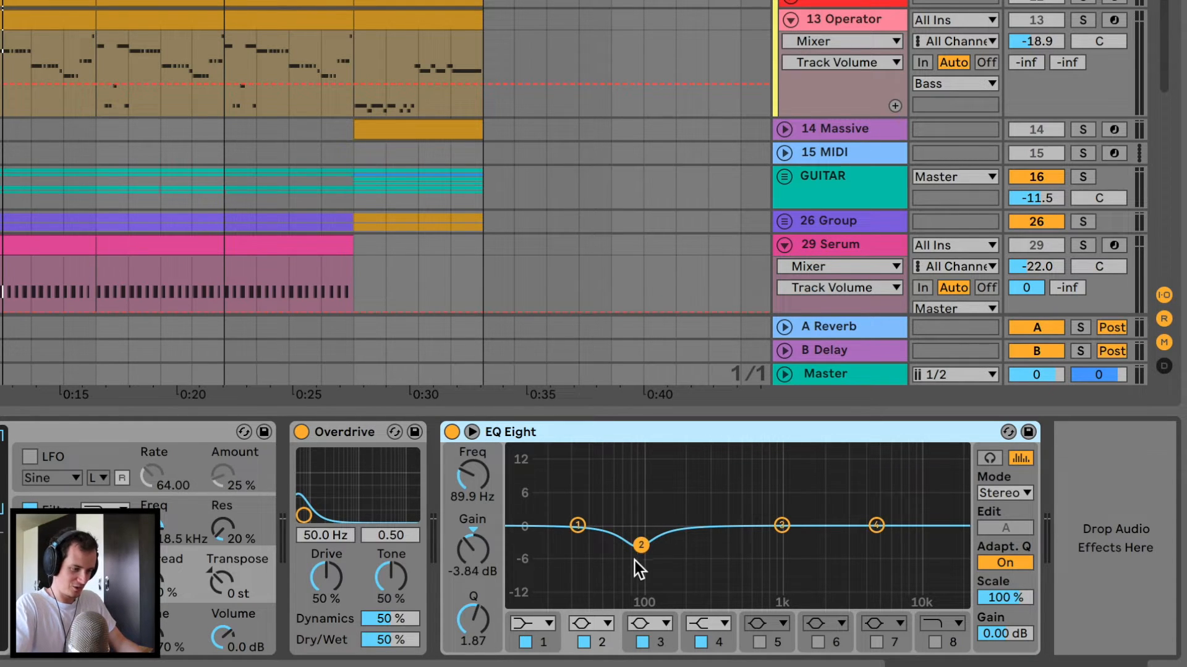
Step: Play the 11 Operator bass once more, unfold and solo the 12 Serum track, and audition it with the Serum window open
key(space)
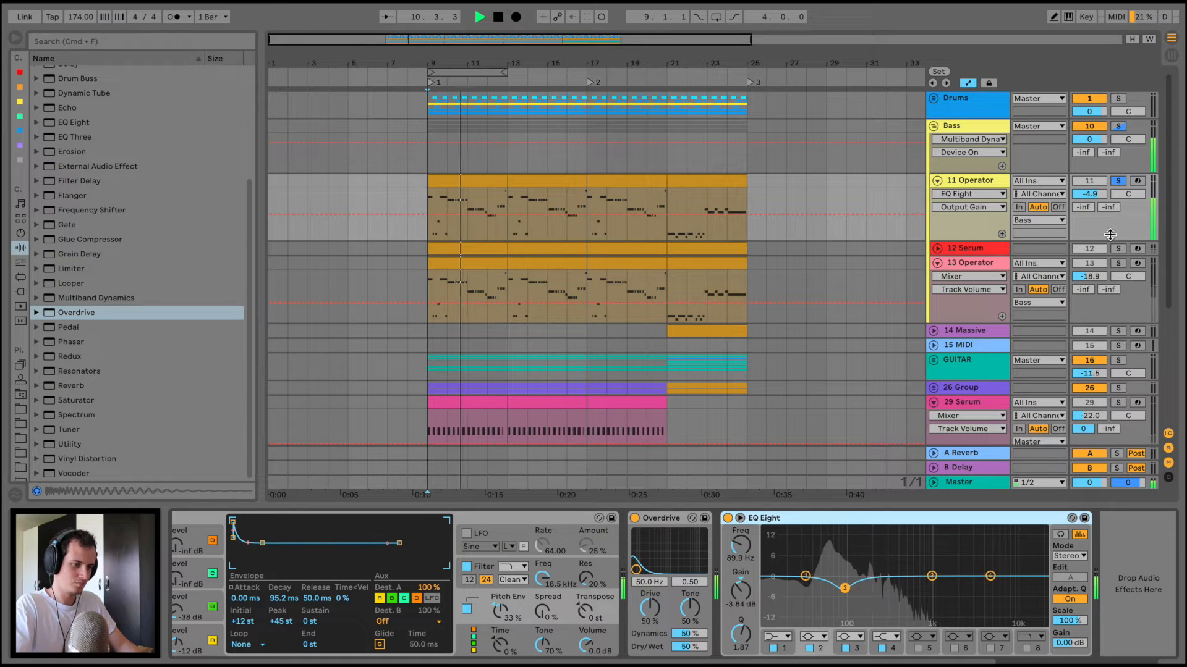
key(space)
click(938, 249)
click(972, 248)
key(space)
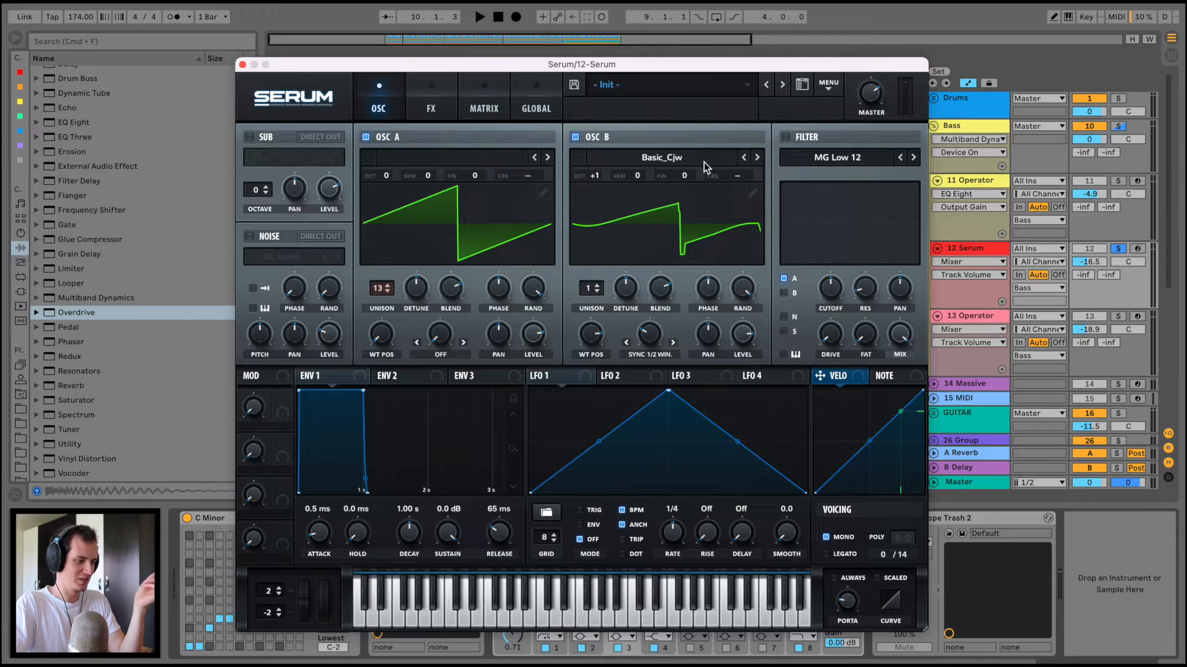
Step: Play the 12 Serum bass with OSC B switched off and on again to compare its contribution
click(576, 137)
key(space)
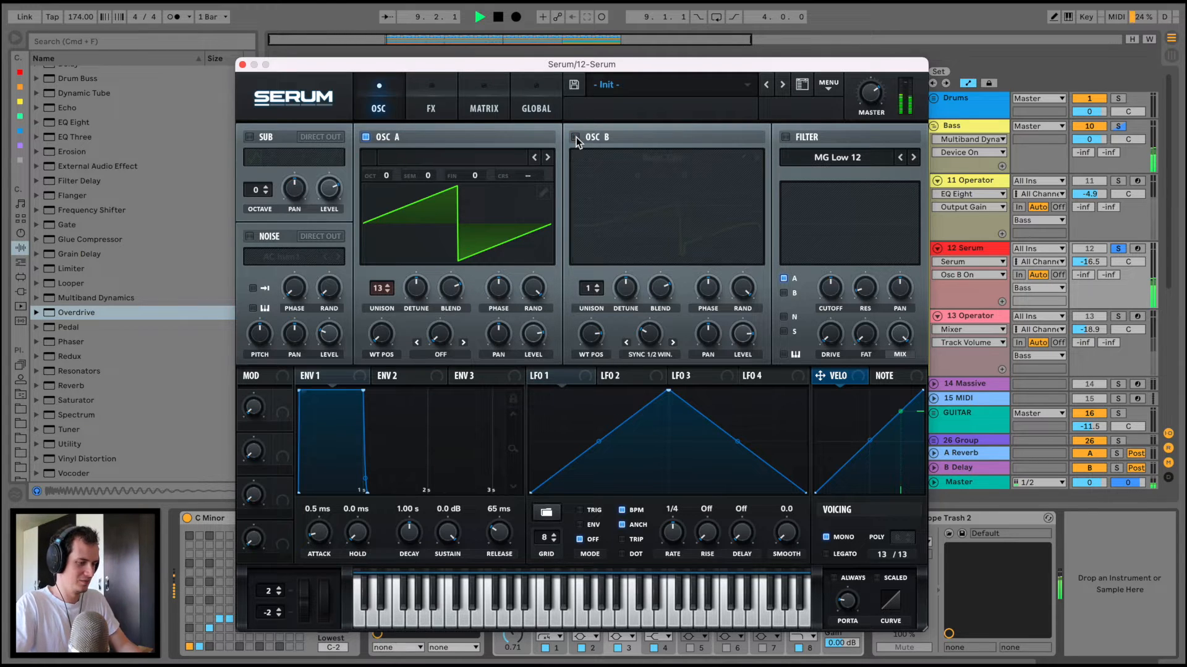
click(575, 137)
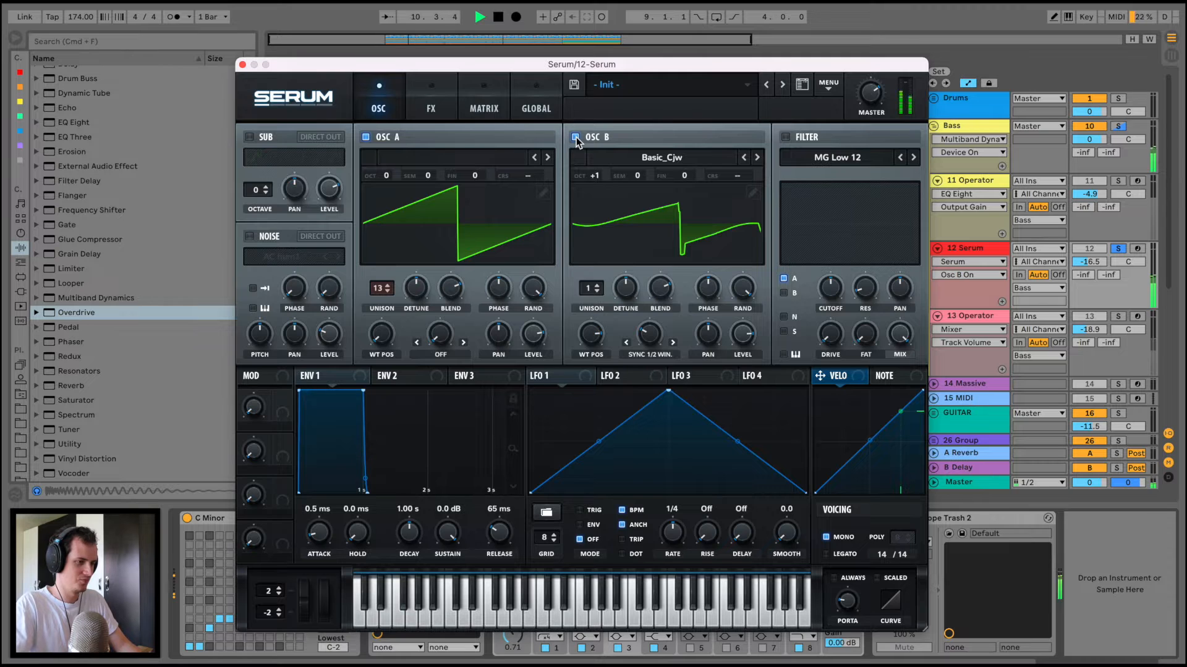
key(space)
Step: Check Serum's effects, return to its oscillators and close the synth window
click(416, 110)
click(387, 107)
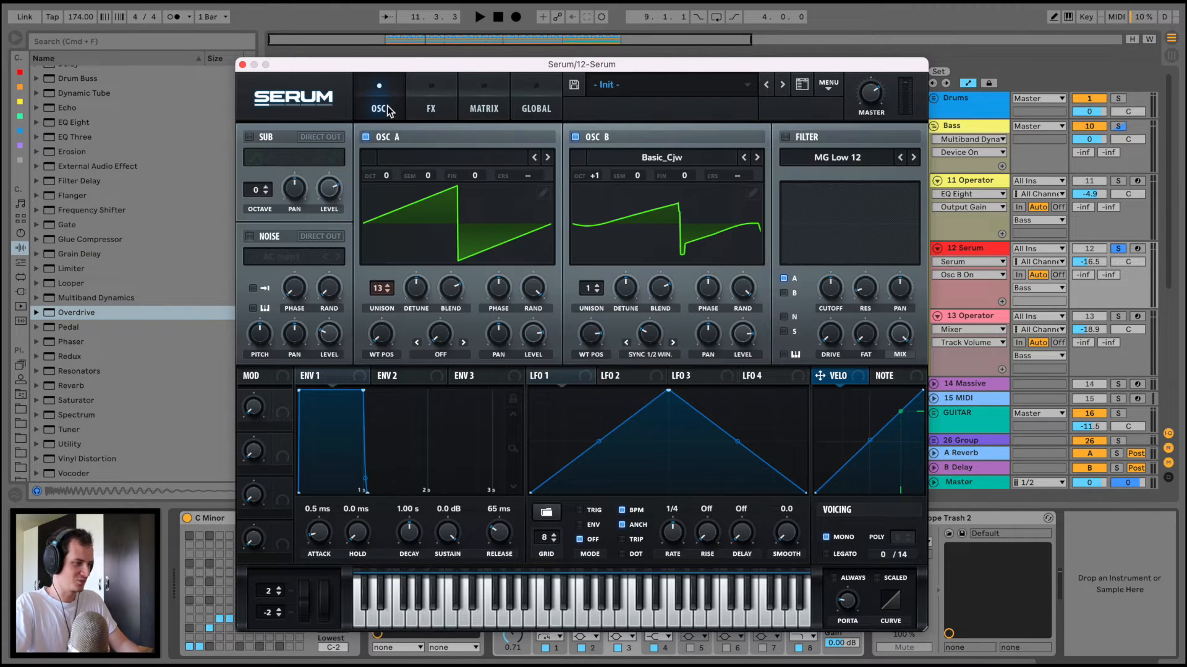
click(243, 65)
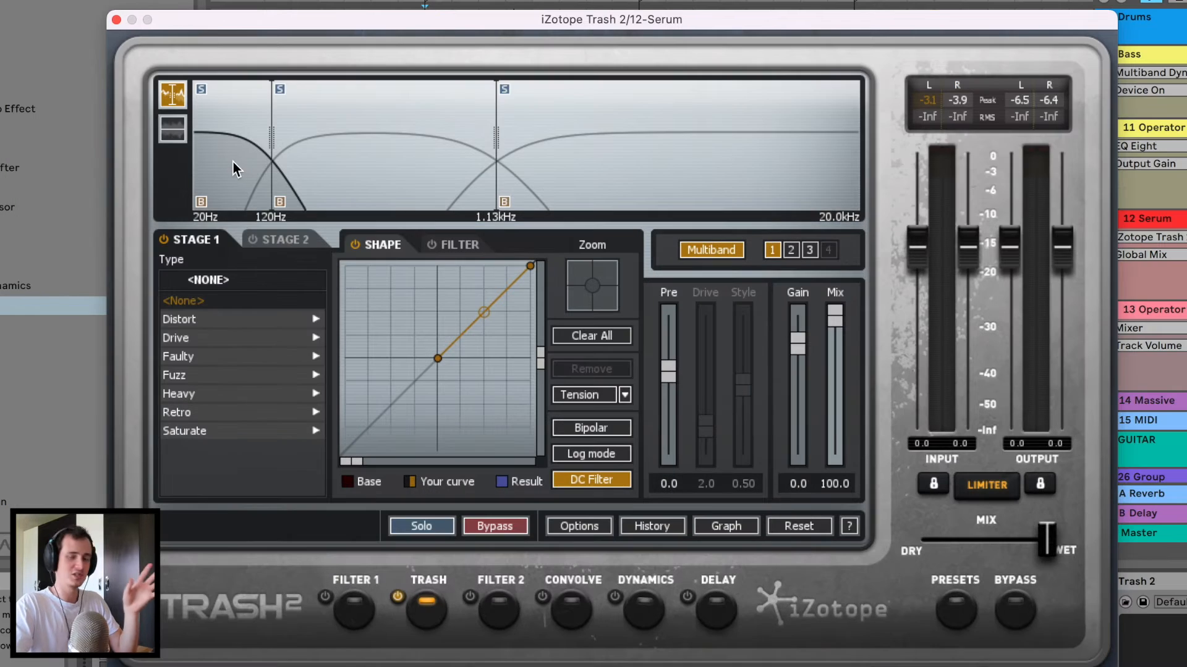
Step: Examine the low, high and middle distortion bands of Trash 2 on 12 Serum and try a drier global mix
click(541, 213)
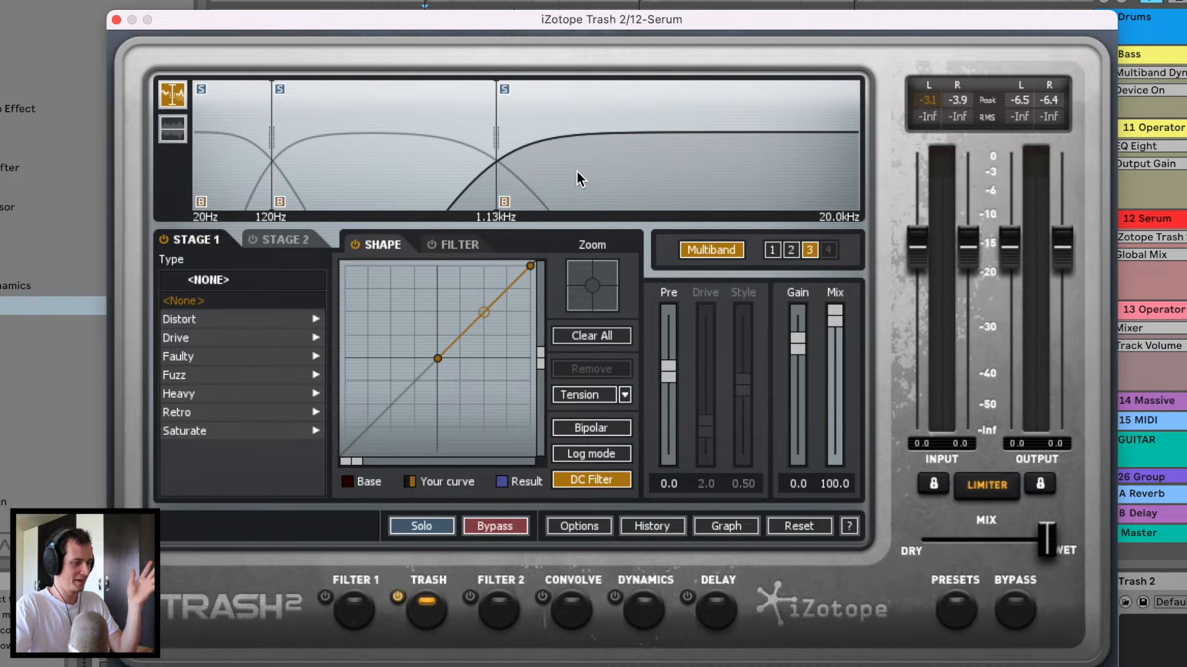
click(375, 173)
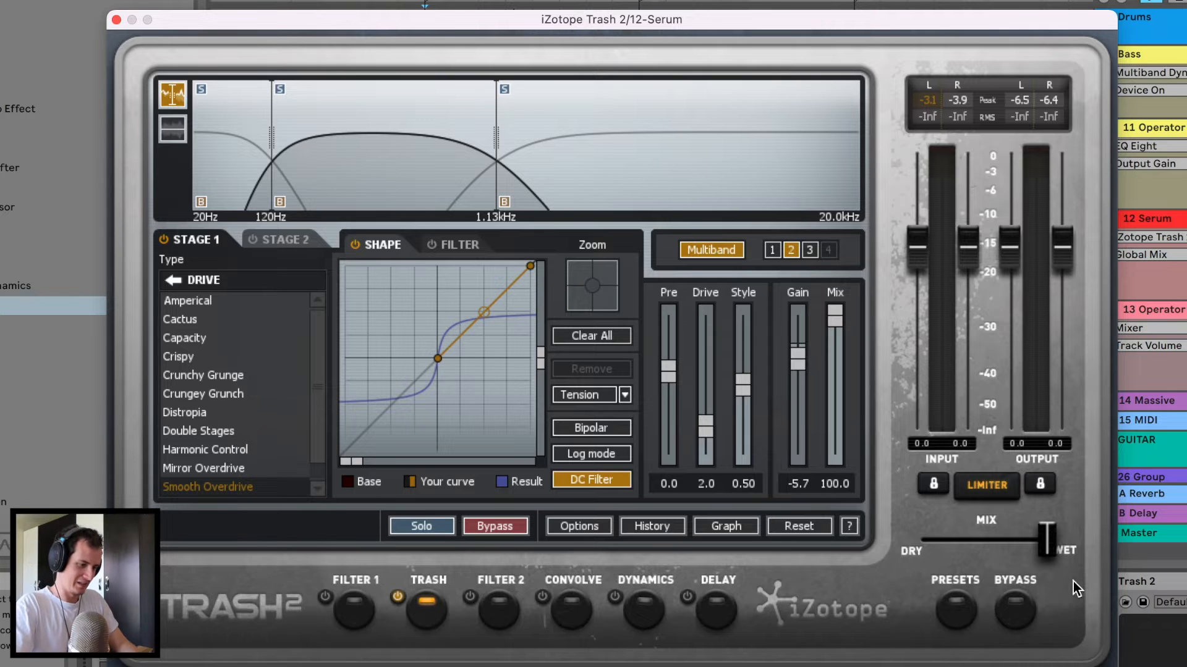
drag(1039, 536, 979, 541)
drag(1121, 543, 1180, 578)
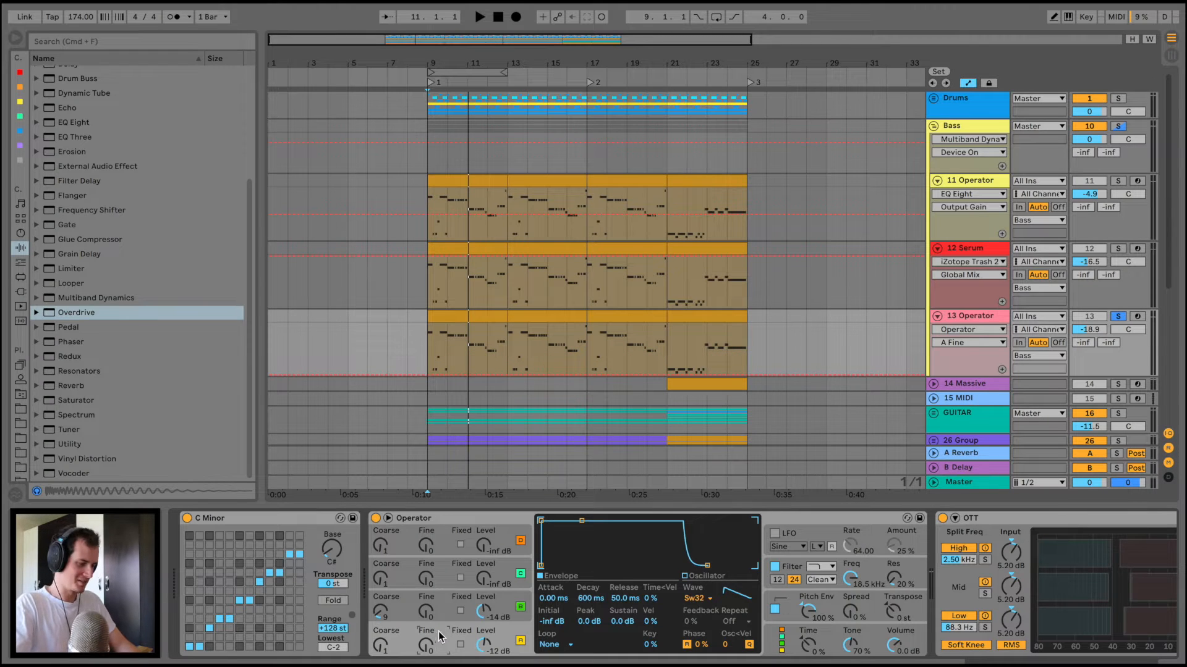
Step: Examine the waveforms and settings of oscillators A and B in the 13 Operator instrument
click(697, 599)
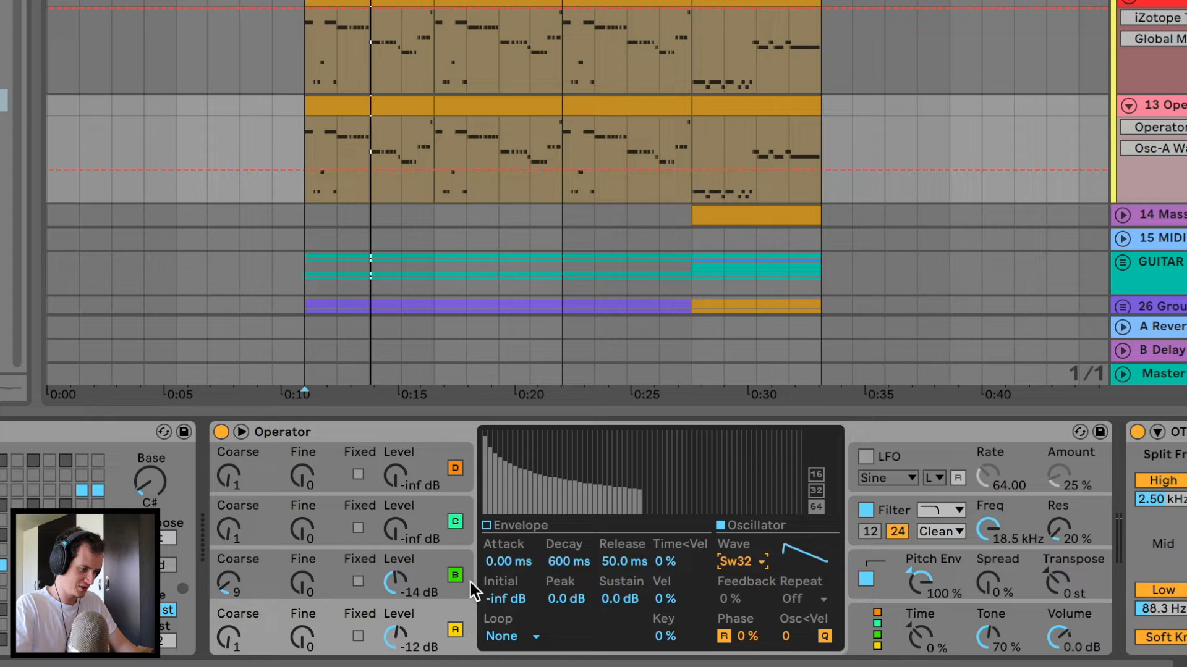
click(424, 567)
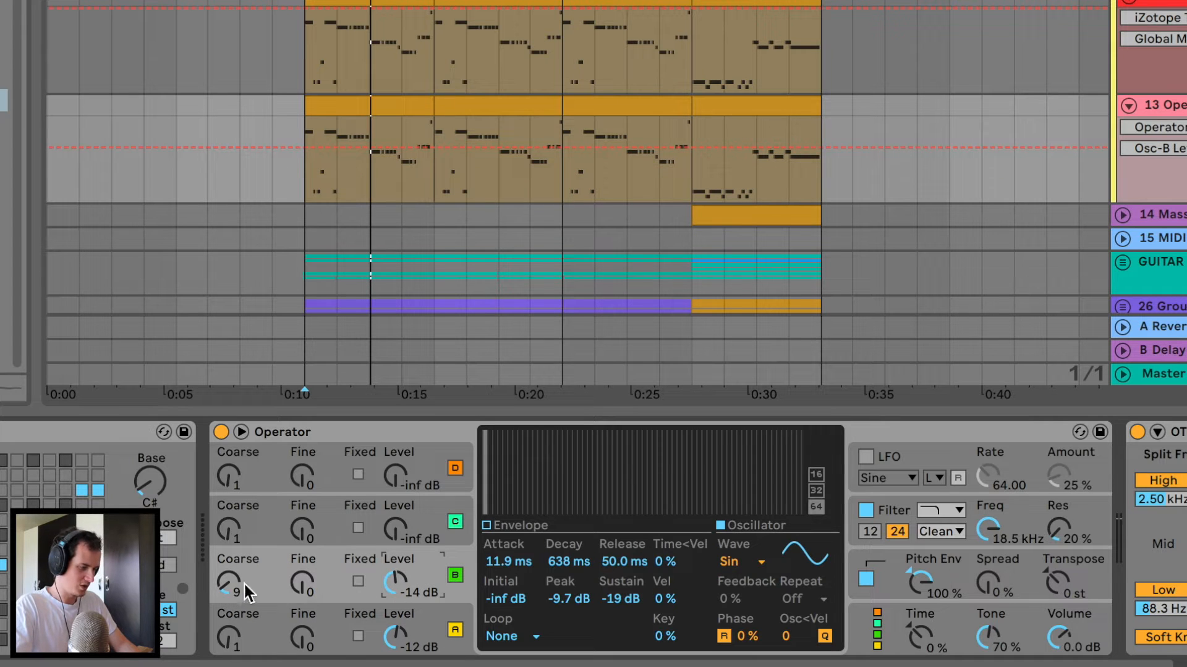
scroll(402, 582, right, 2)
scroll(401, 583, left, 1)
Step: Play the soloed 13 Operator with oscillator B's level at -inf dB, and undo the level change
key(space)
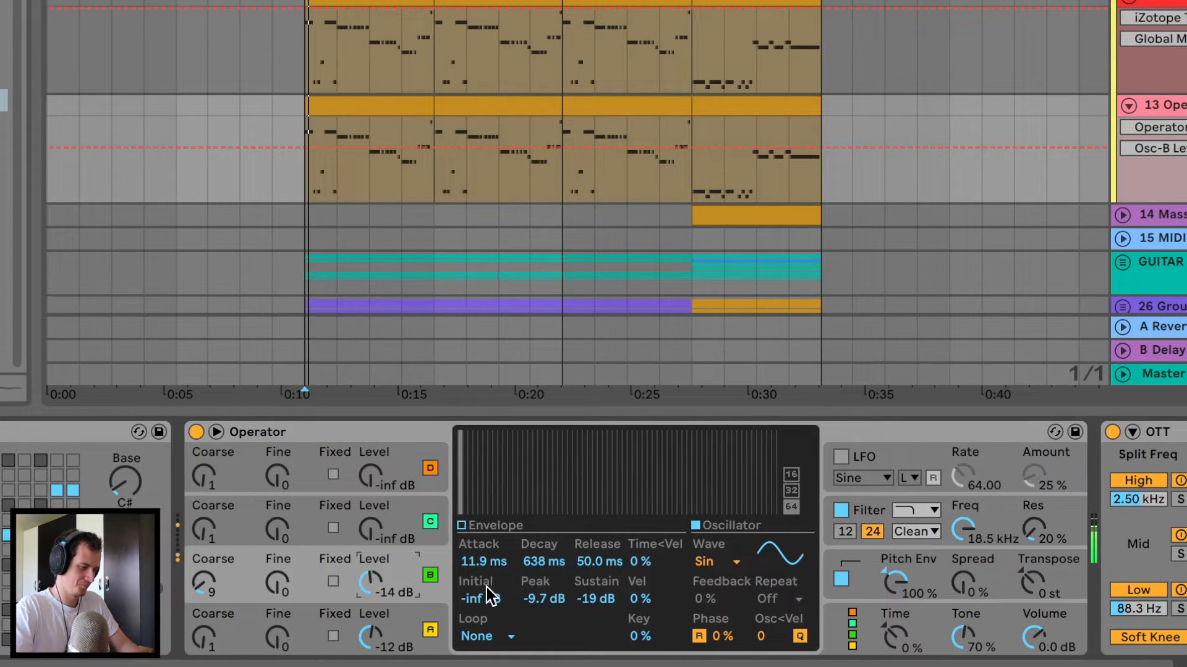
drag(389, 580, 378, 578)
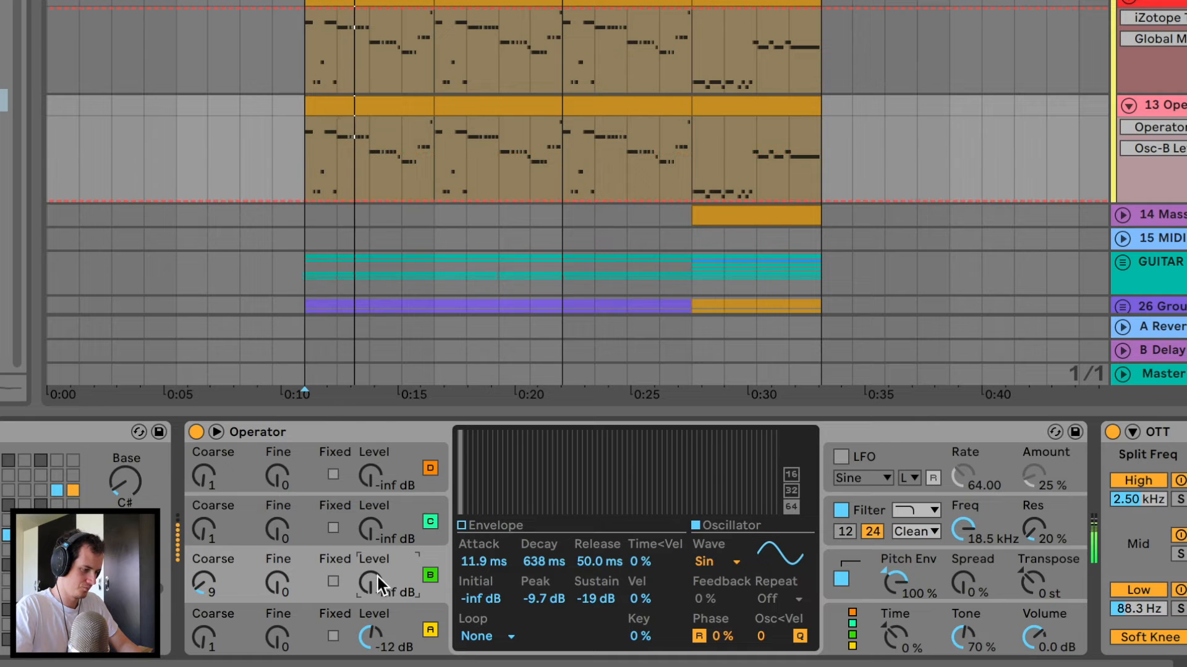
key(ctrl+z)
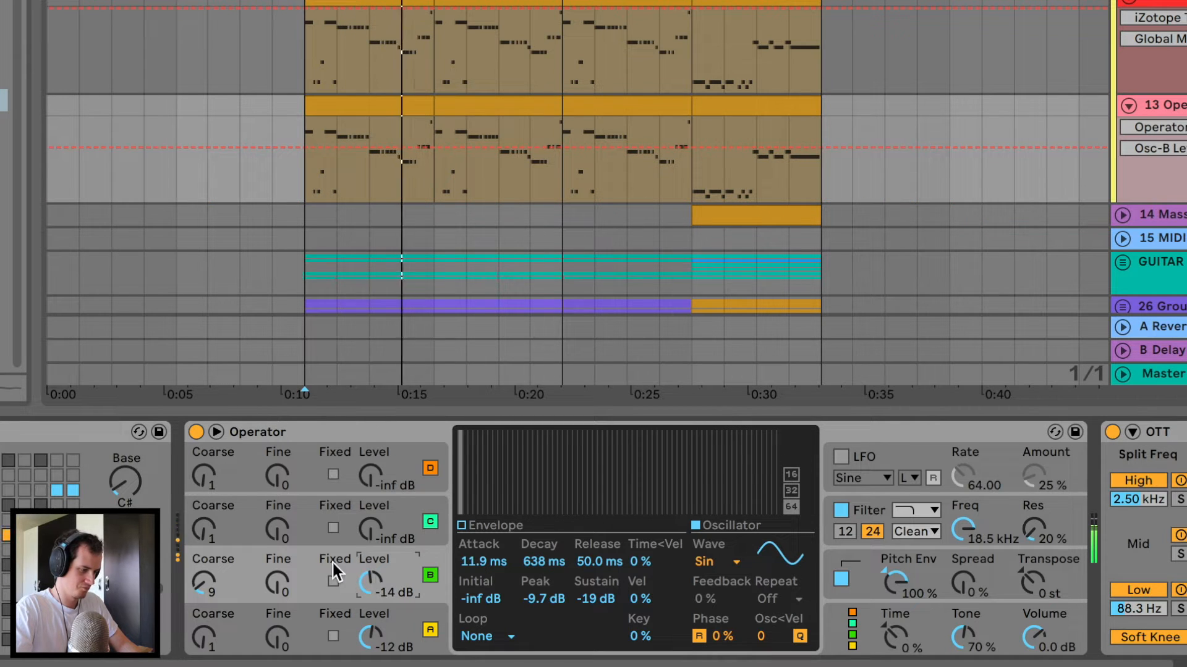
Step: Play 13 Operator with its pitch envelope switched off and on again to compare the sound
scroll(319, 558, right, 2)
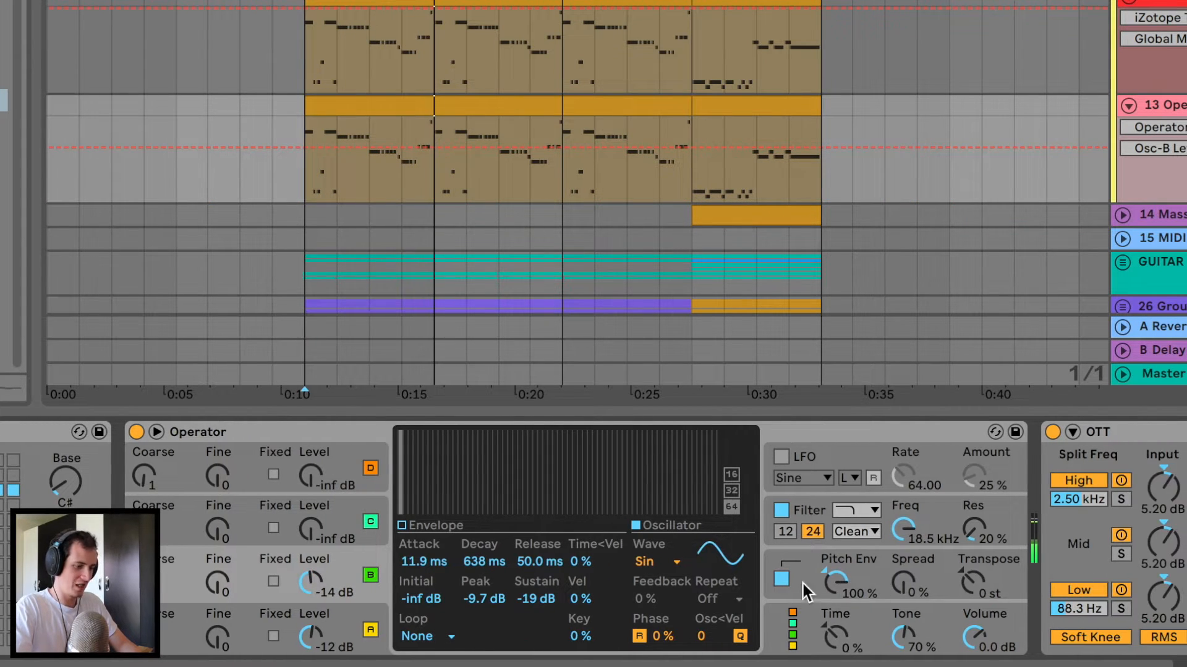
click(789, 577)
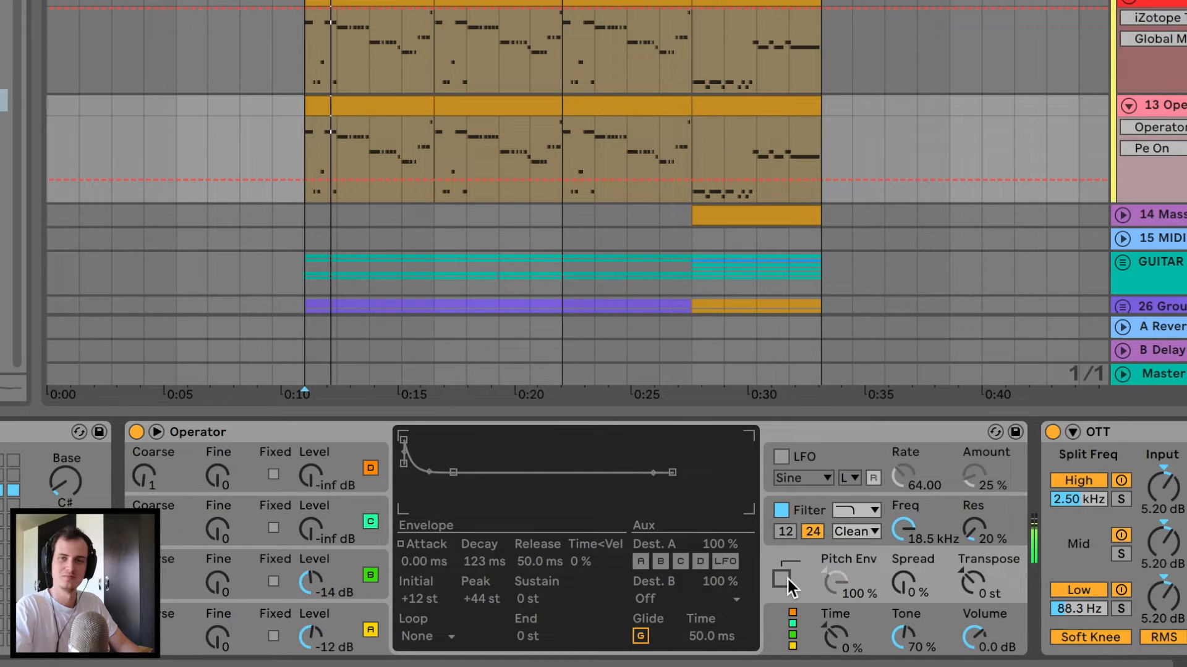
click(788, 577)
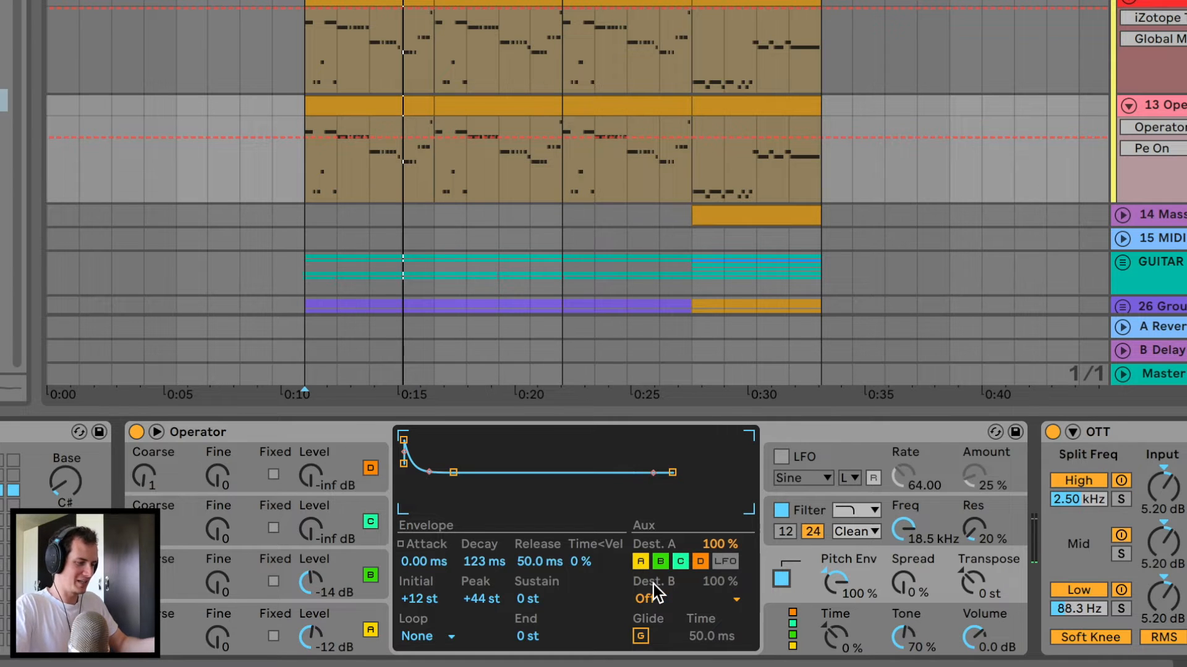
Step: Examine the OTT and iZotope Trash 2 settings in the 13 Operator effect chain
scroll(654, 584, right, 6)
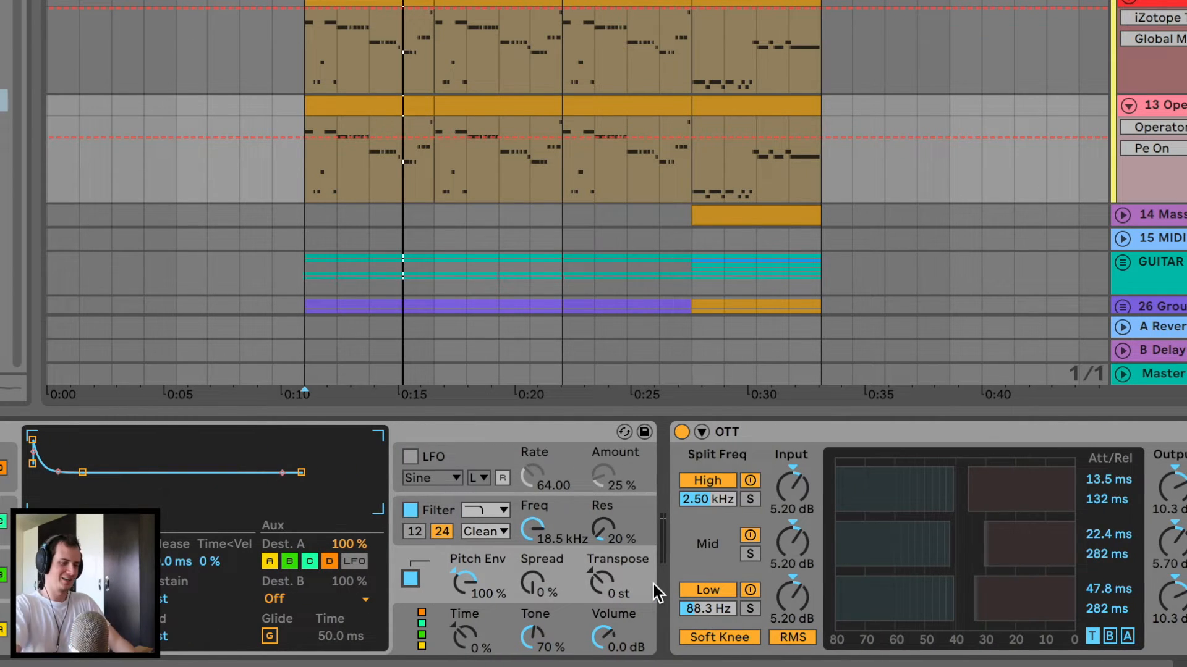
scroll(817, 547, right, 1)
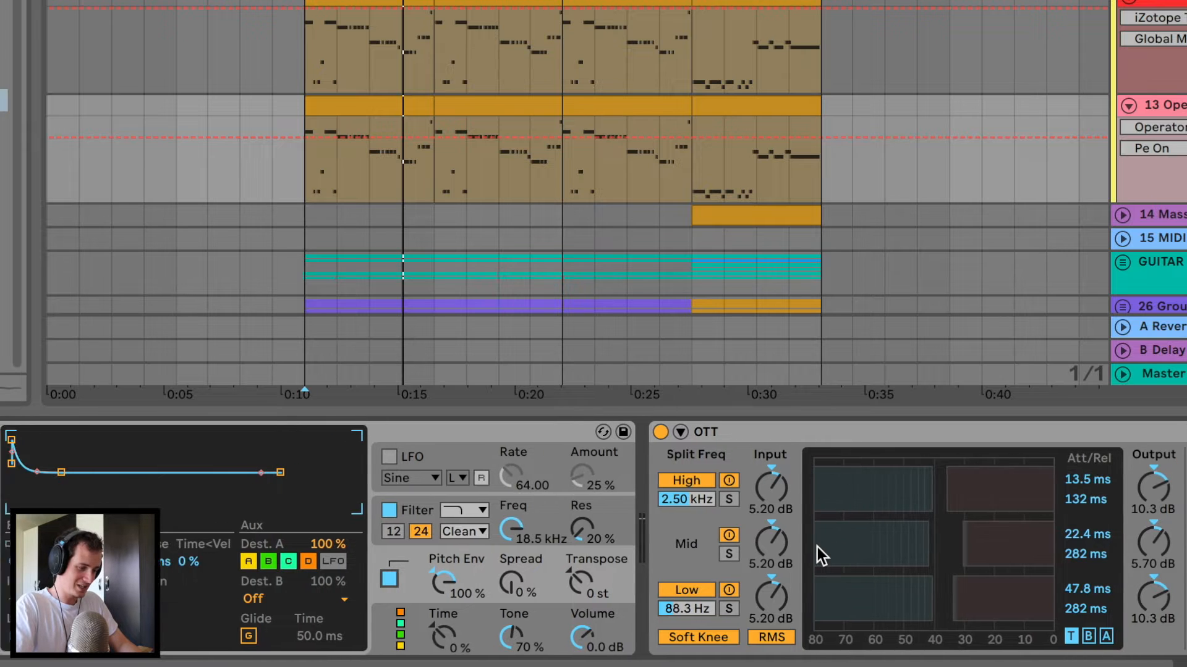
scroll(817, 547, right, 7)
click(843, 433)
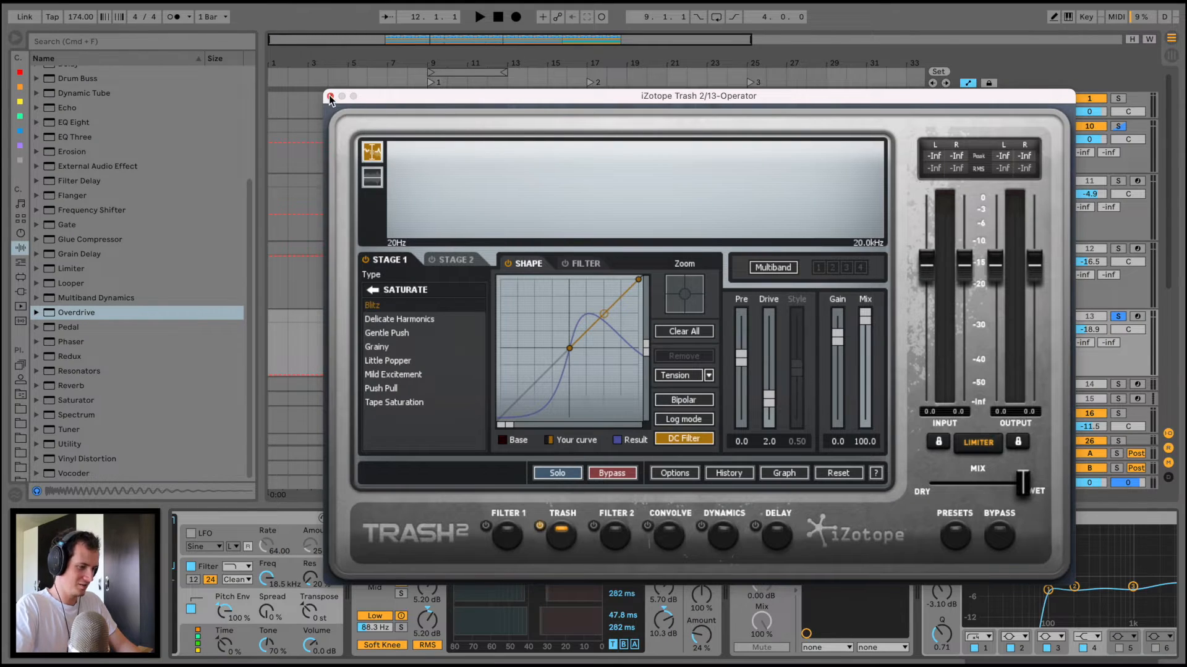
click(330, 97)
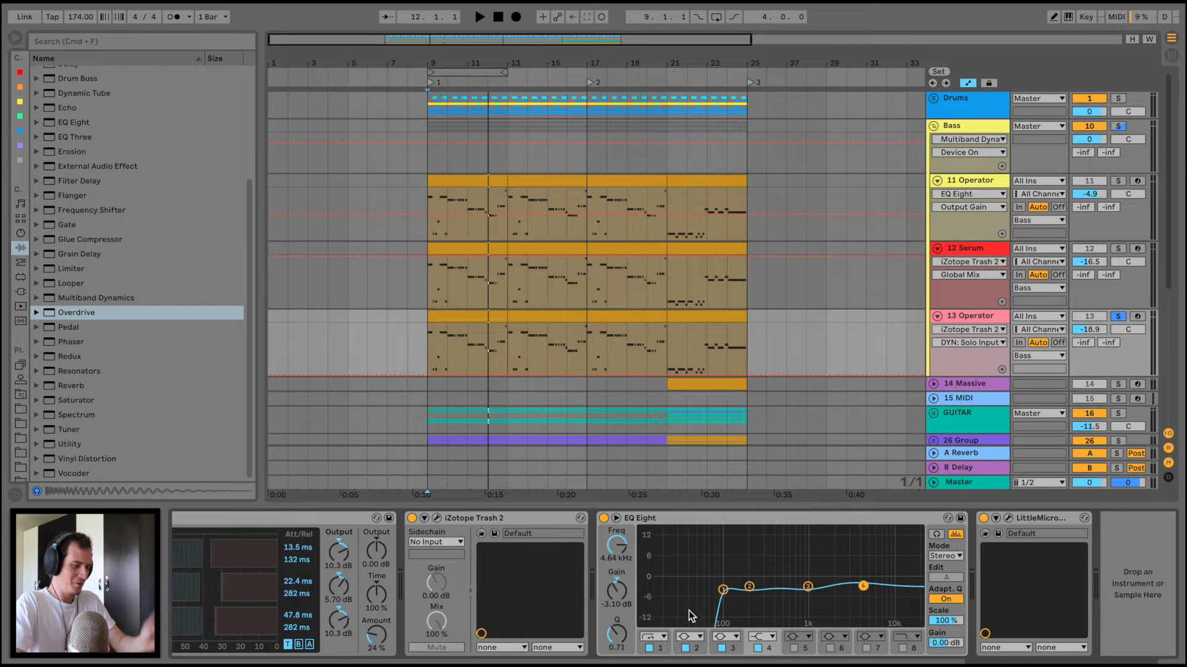
Step: Open LittleMicroShift on 13 Operator and play the track with the effect switched off and on again to compare
click(1008, 518)
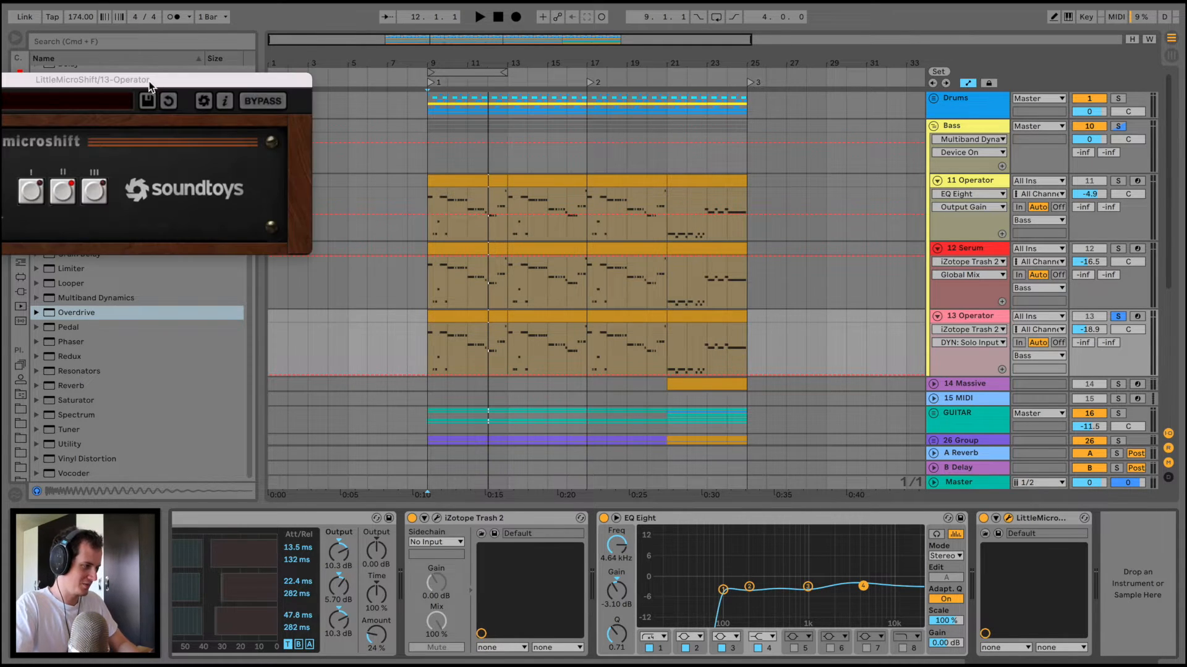
drag(148, 79, 549, 148)
key(space)
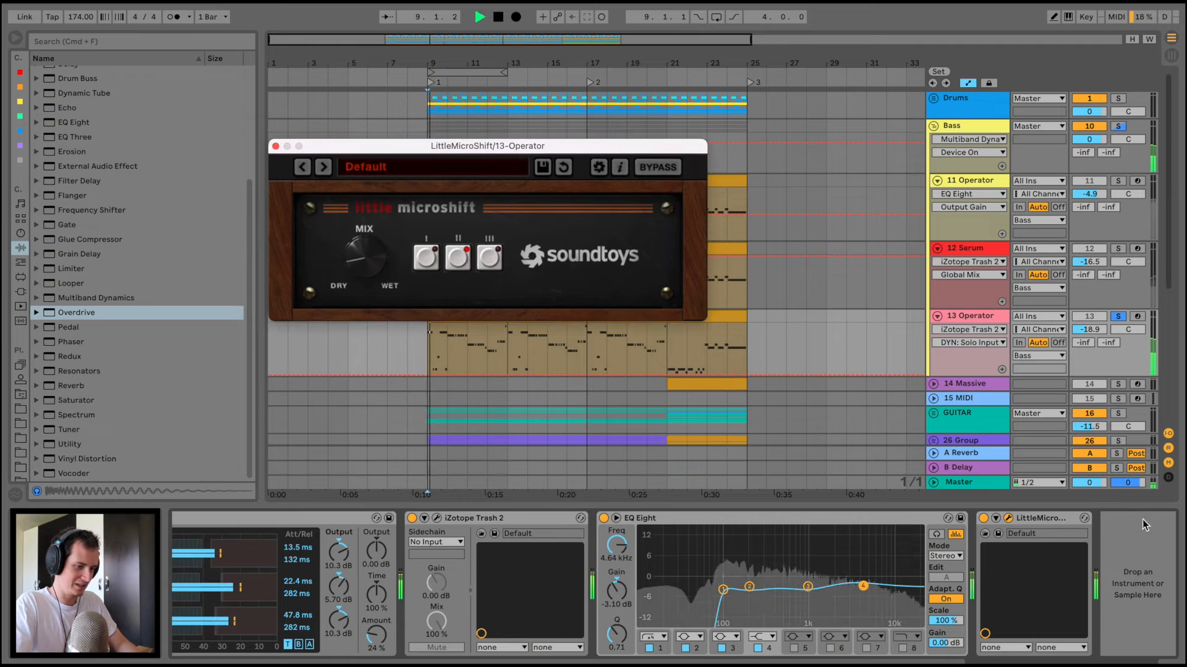
click(983, 519)
click(983, 520)
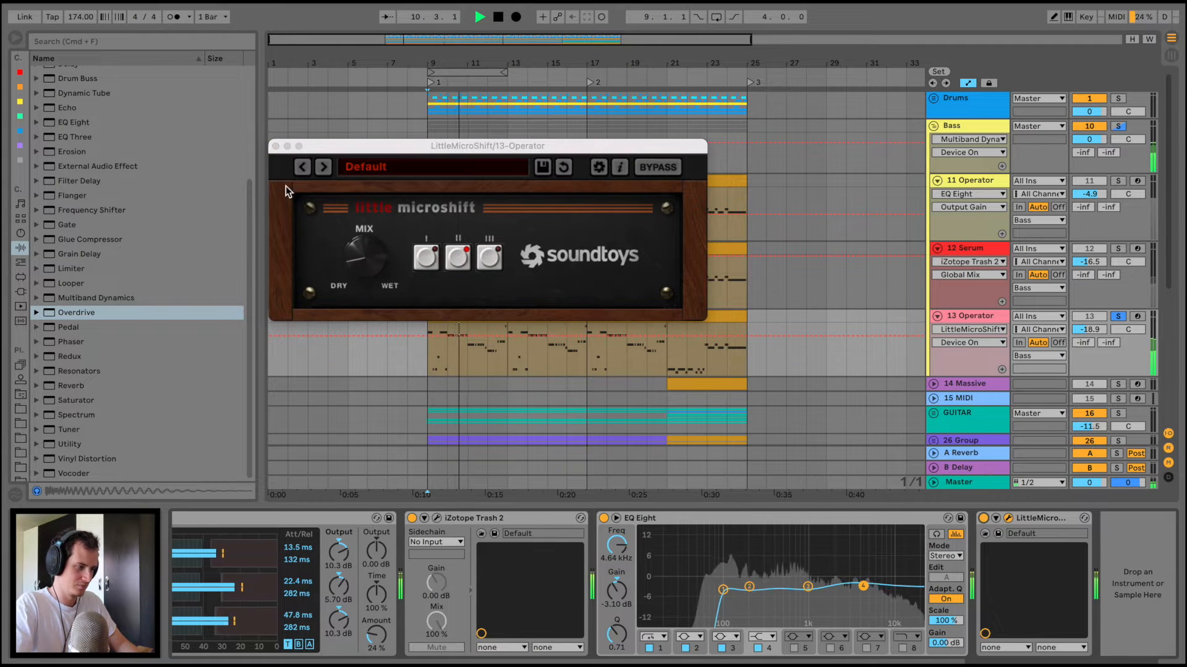
click(275, 147)
key(space)
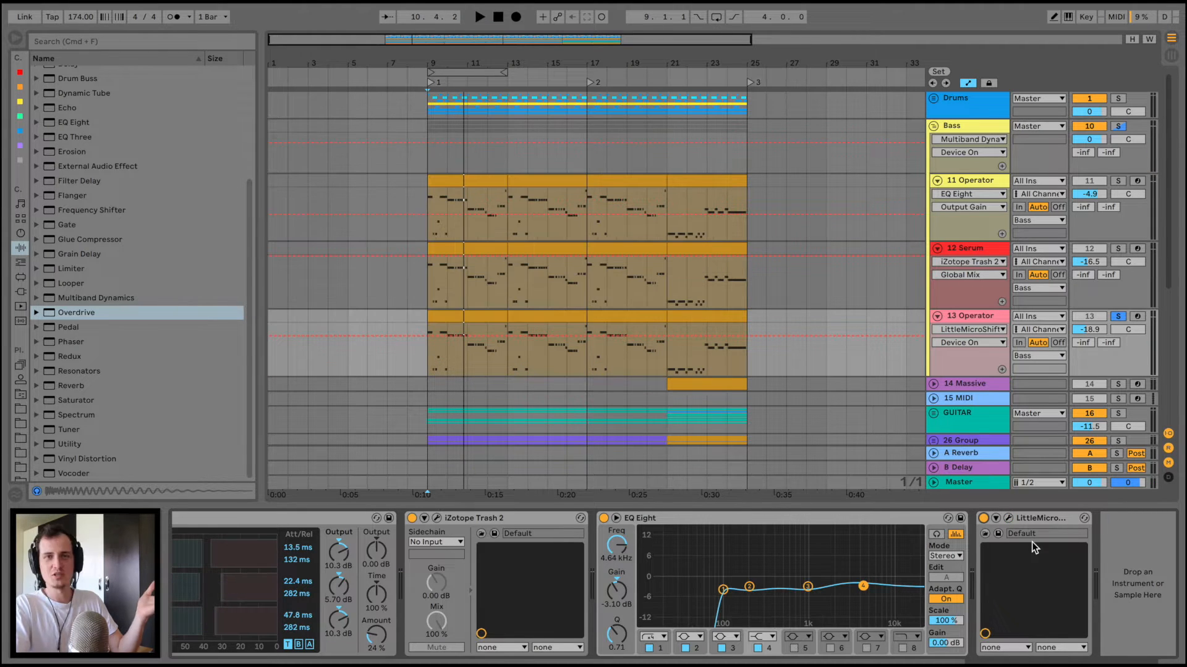
Step: Play 12 Serum and the whole Bass group in solo, and show the group's effects
click(429, 283)
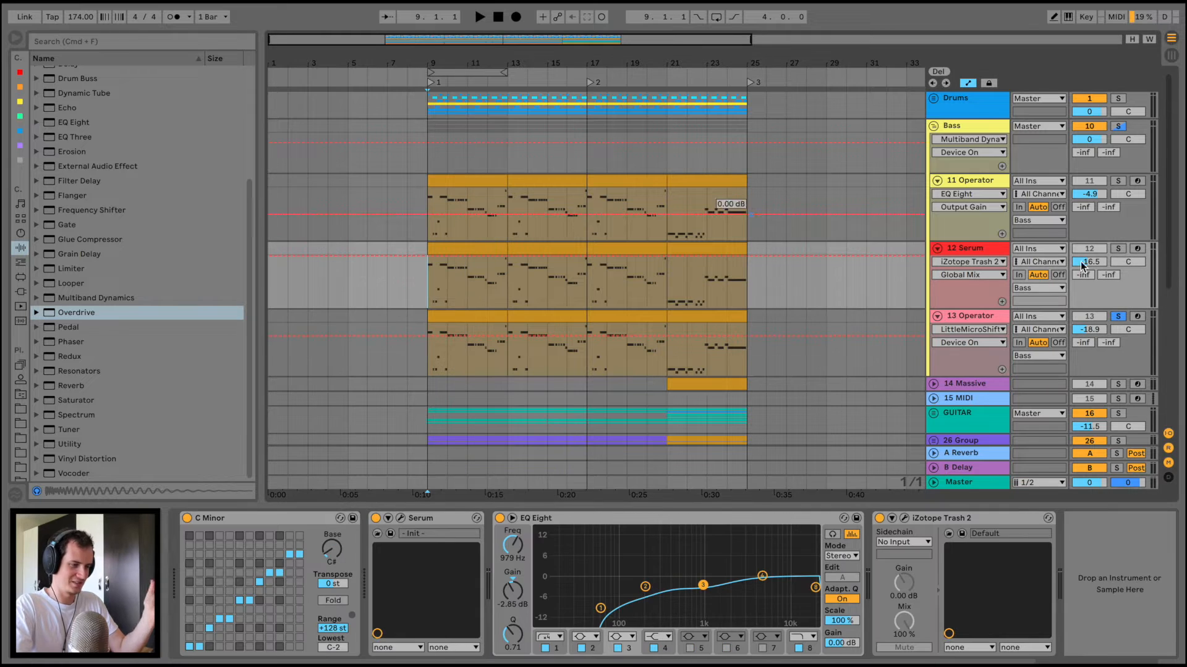
click(1117, 248)
key(space)
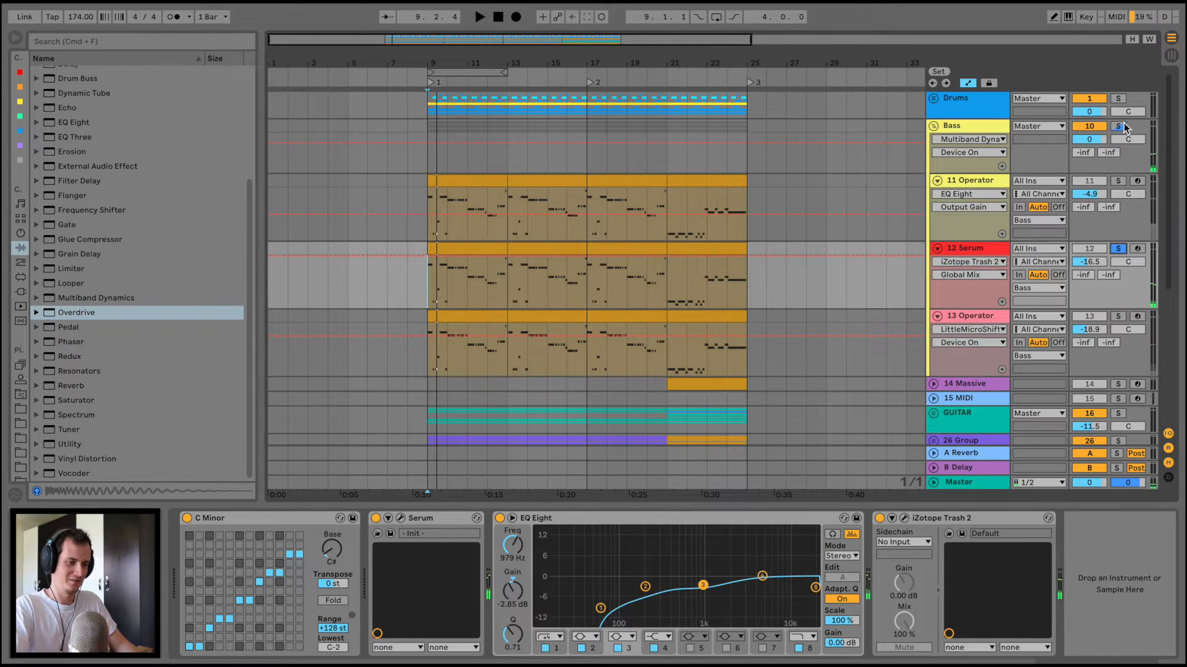
click(1122, 127)
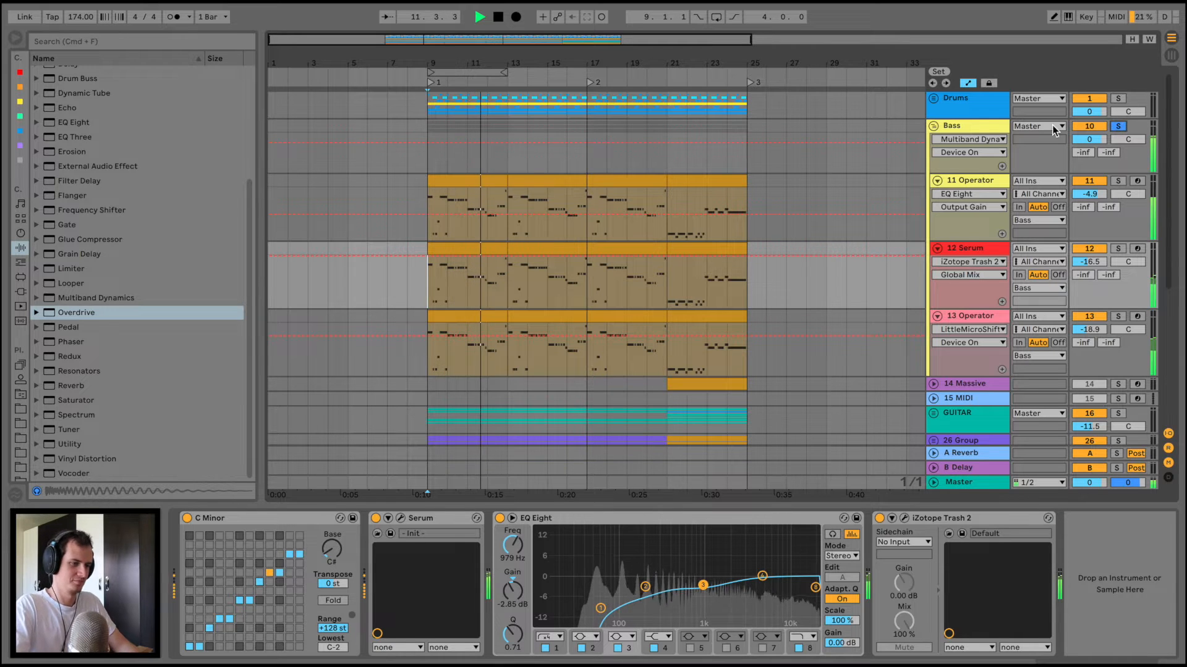
click(971, 127)
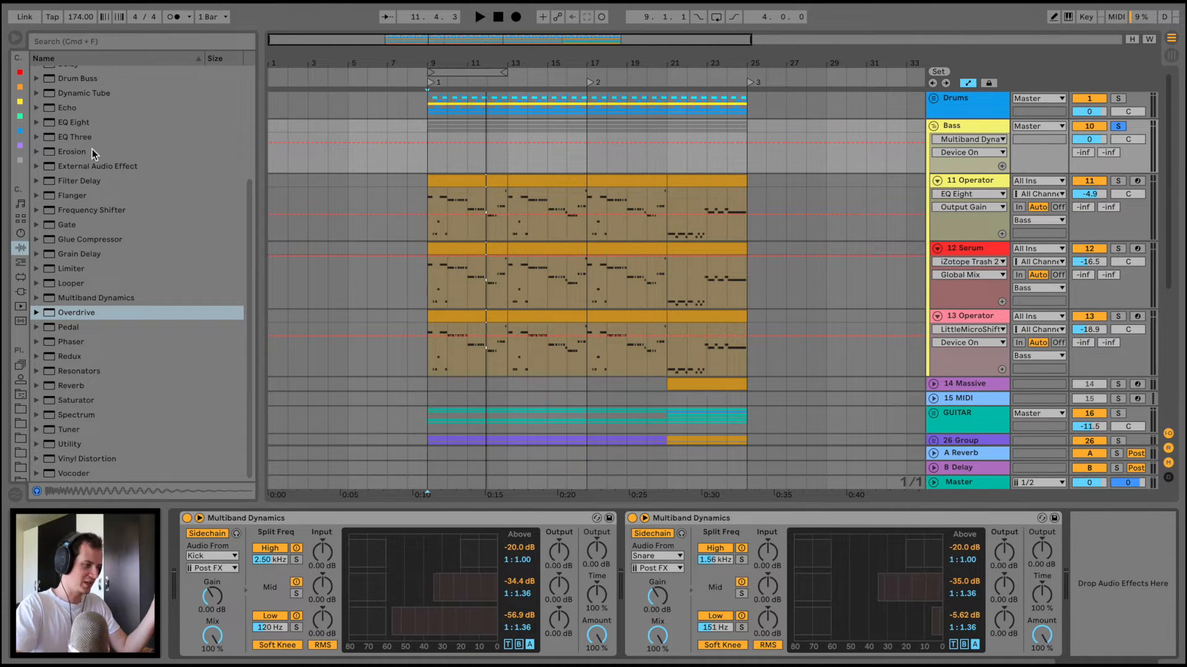
Step: Try a Compressor with its sidechain enabled at the end of the Bass group's effect chain, and delete it
scroll(93, 155, up, 5)
drag(78, 194, 1134, 609)
click(1004, 519)
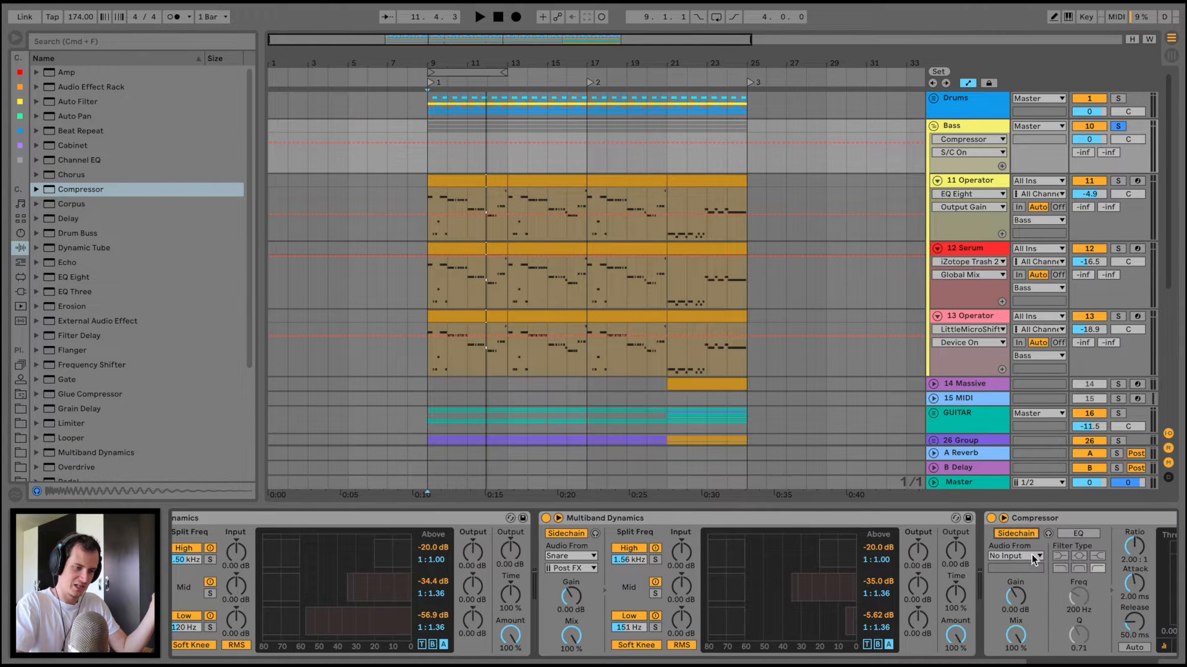
click(1032, 555)
click(1039, 550)
click(1078, 521)
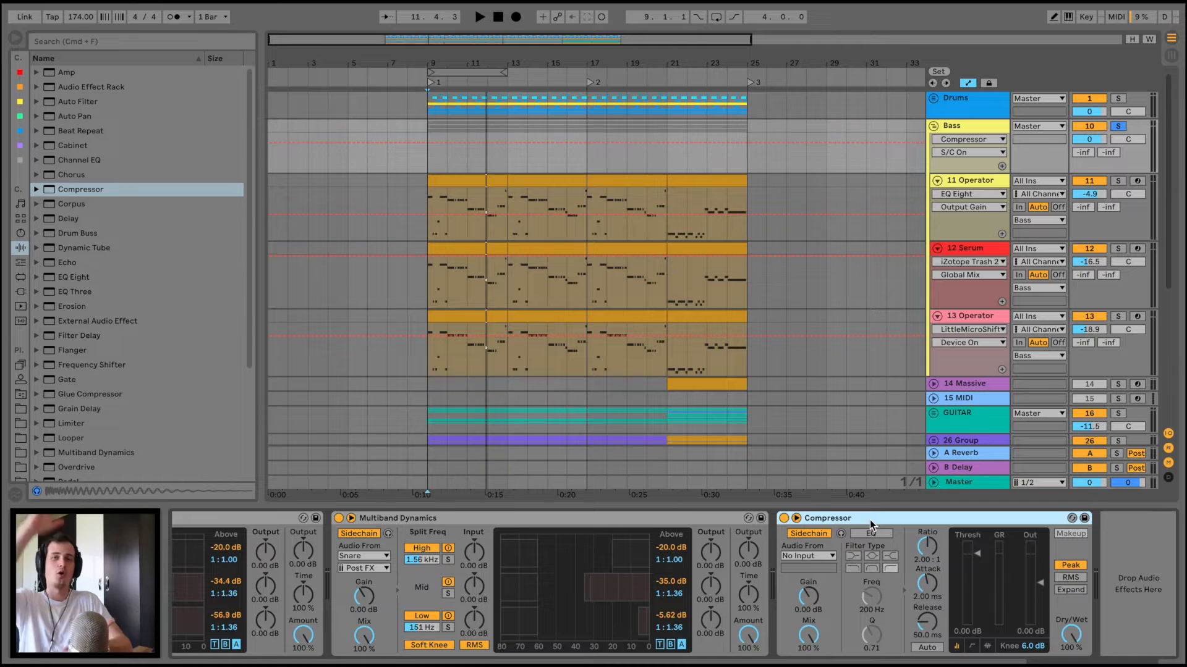
key(Delete)
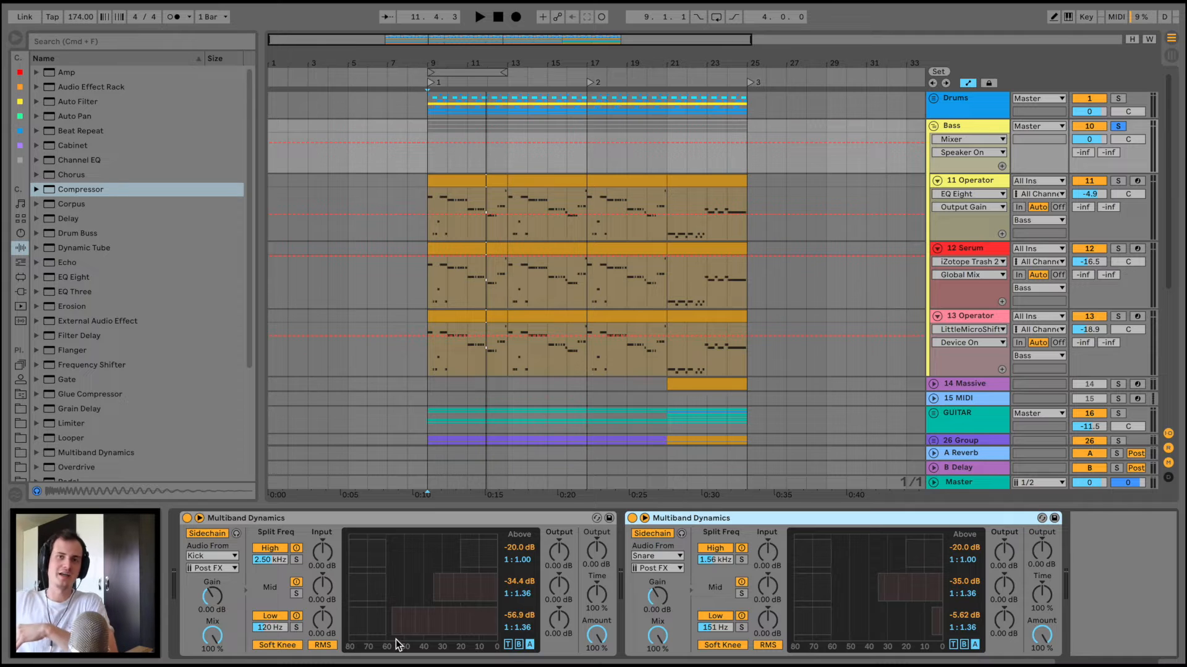
Step: Play the soloed Bass group through its two sidechained Multiband Dynamics devices, and add the Drums group to the solo
key(space)
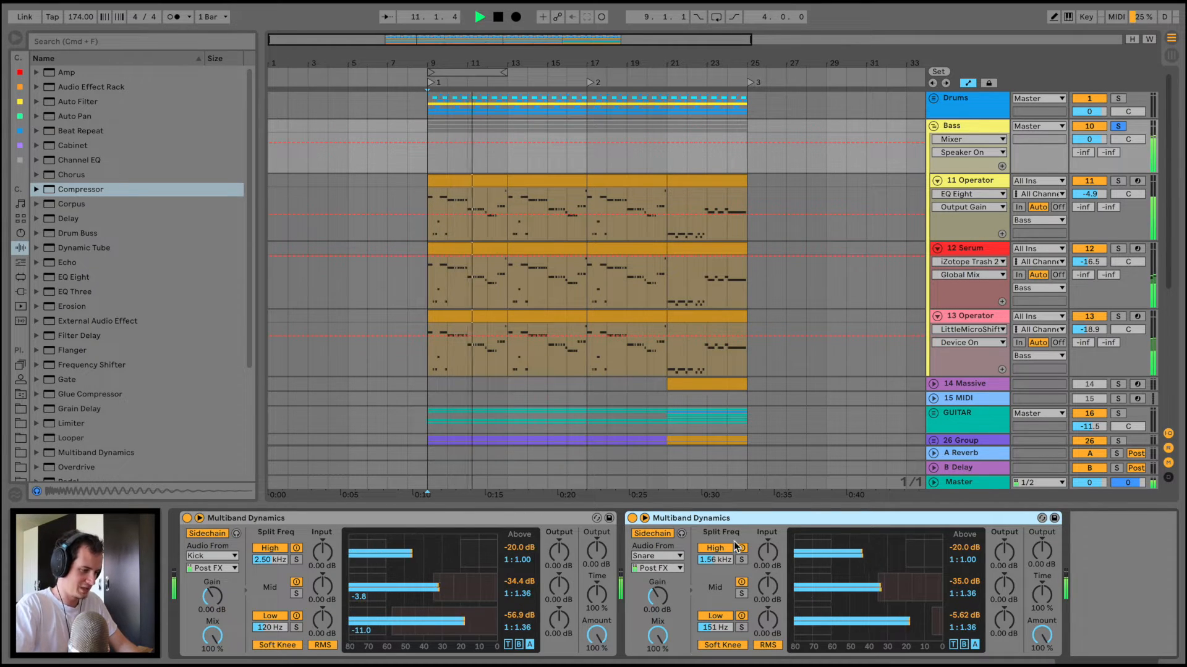
key(space)
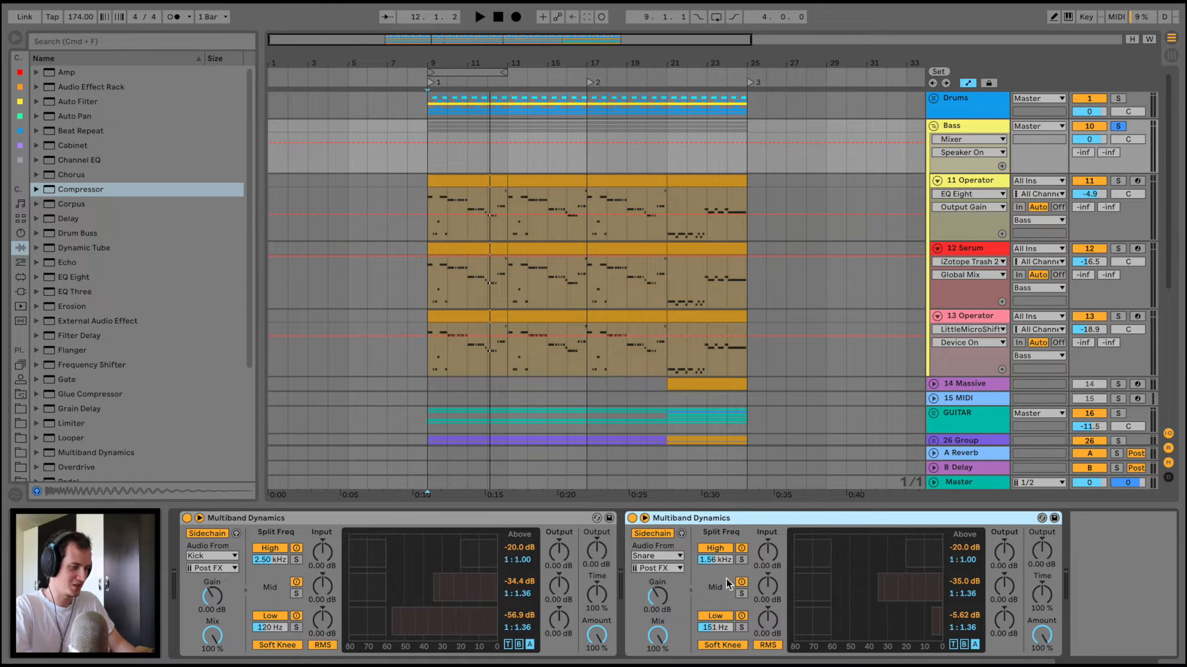
key(space)
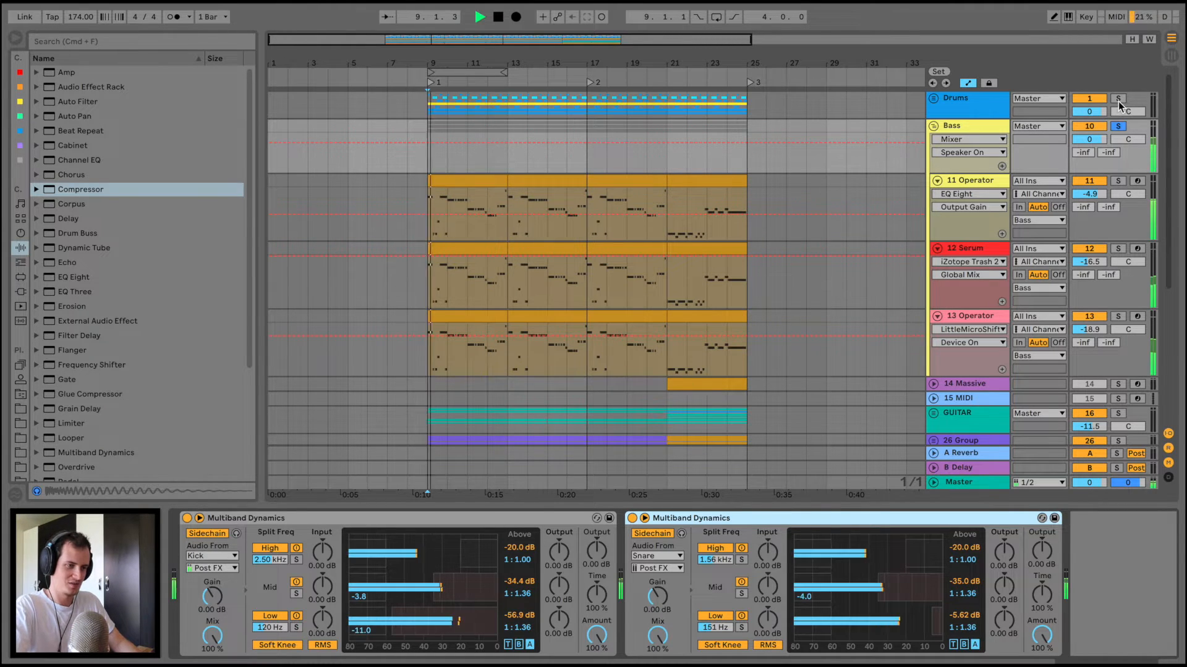
super+click(1119, 99)
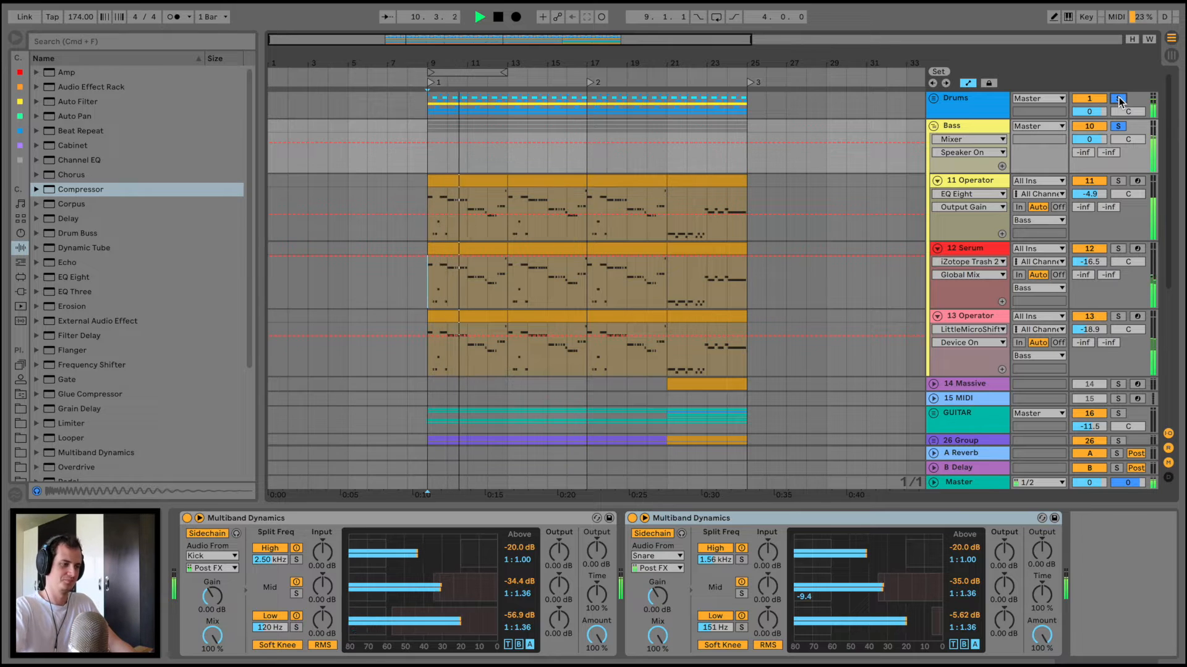
Step: Group the two Multiband Dynamics devices on the Bass group into one Audio Effect Rack
click(354, 517)
shift+click(773, 518)
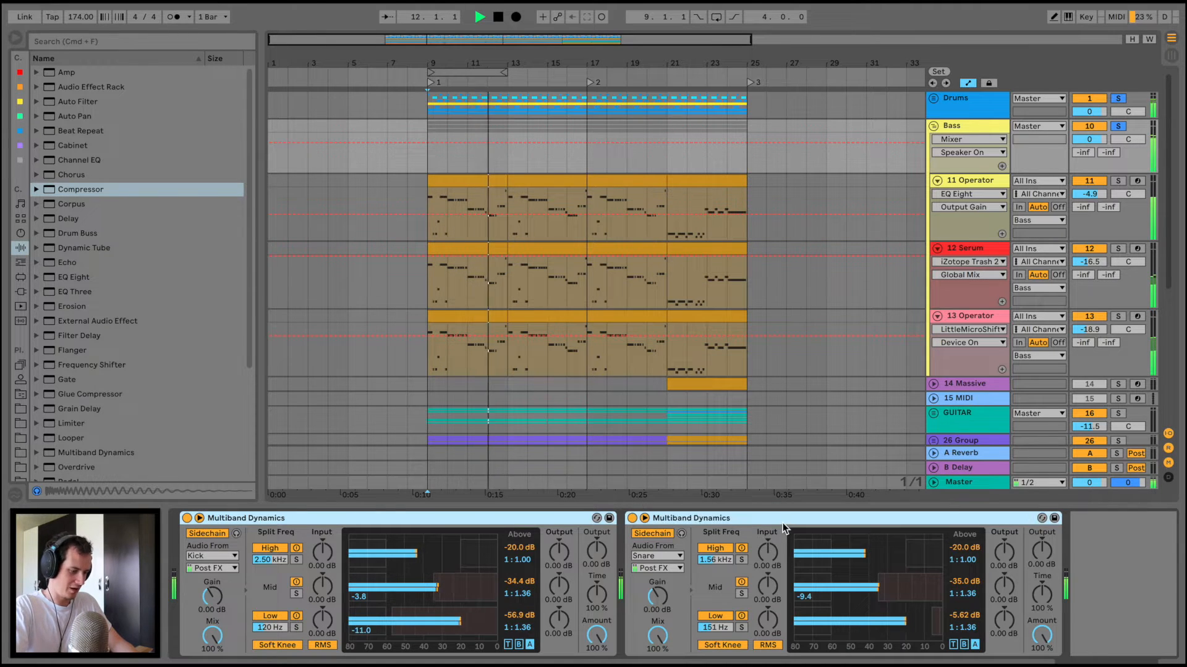
key(super+g)
Step: Play drums and bass with the Audio Effect Rack switched off and on again to compare the sidechaining
click(187, 518)
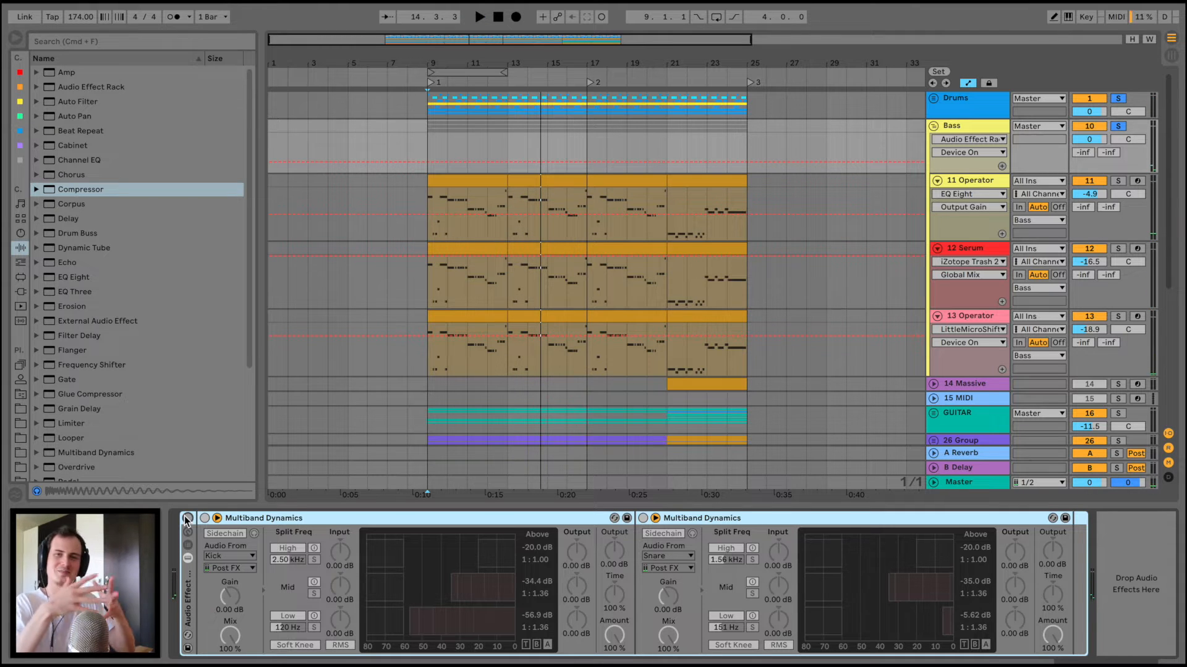
click(187, 518)
key(space)
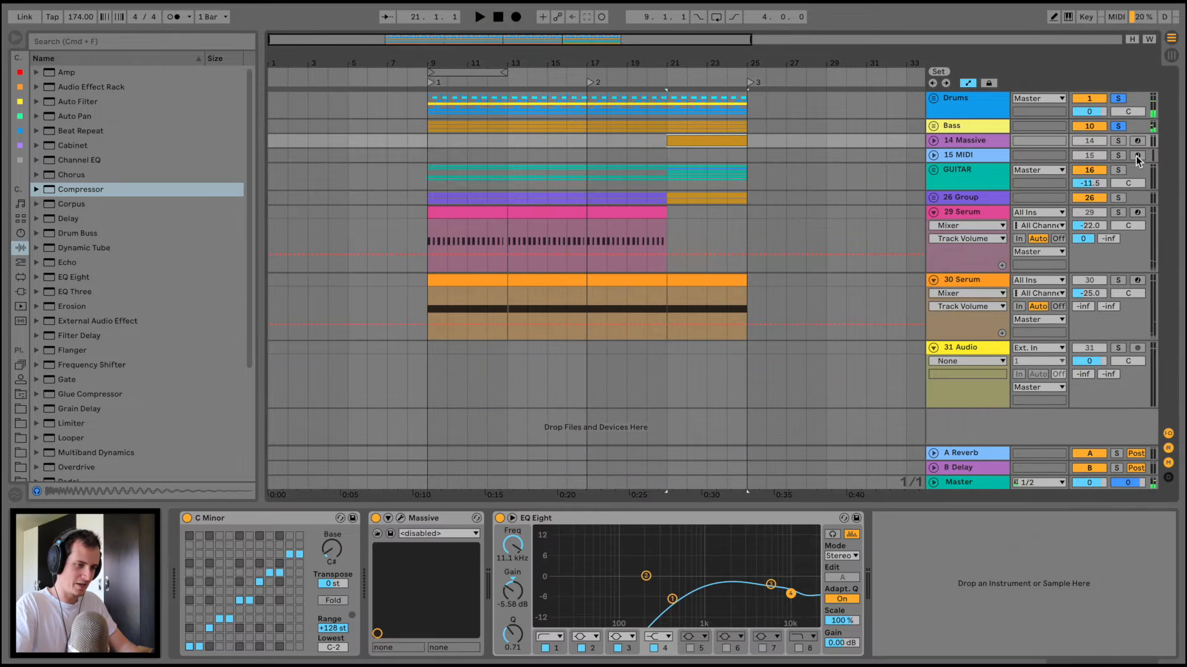
Step: Play 14 Massive in solo from bar 21 with its track unfolded
key(space)
click(934, 141)
click(969, 142)
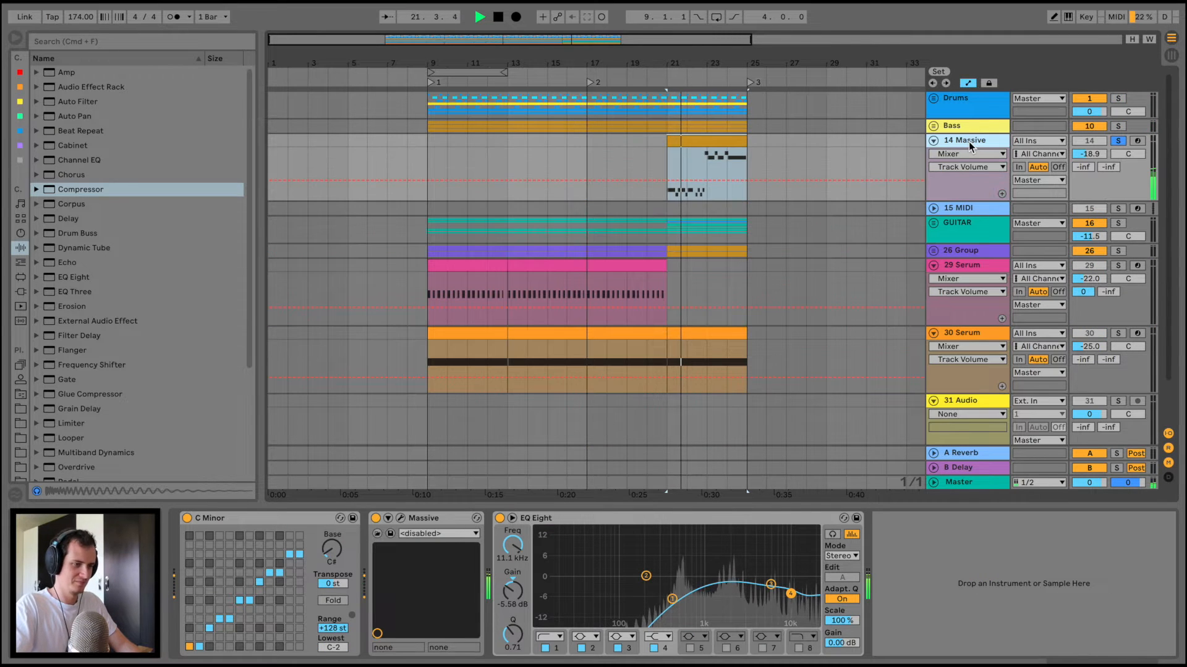
Step: Set the ratio of LFO 5 in the Massive instrument to 1/8, and fold the 14 Massive track
click(400, 518)
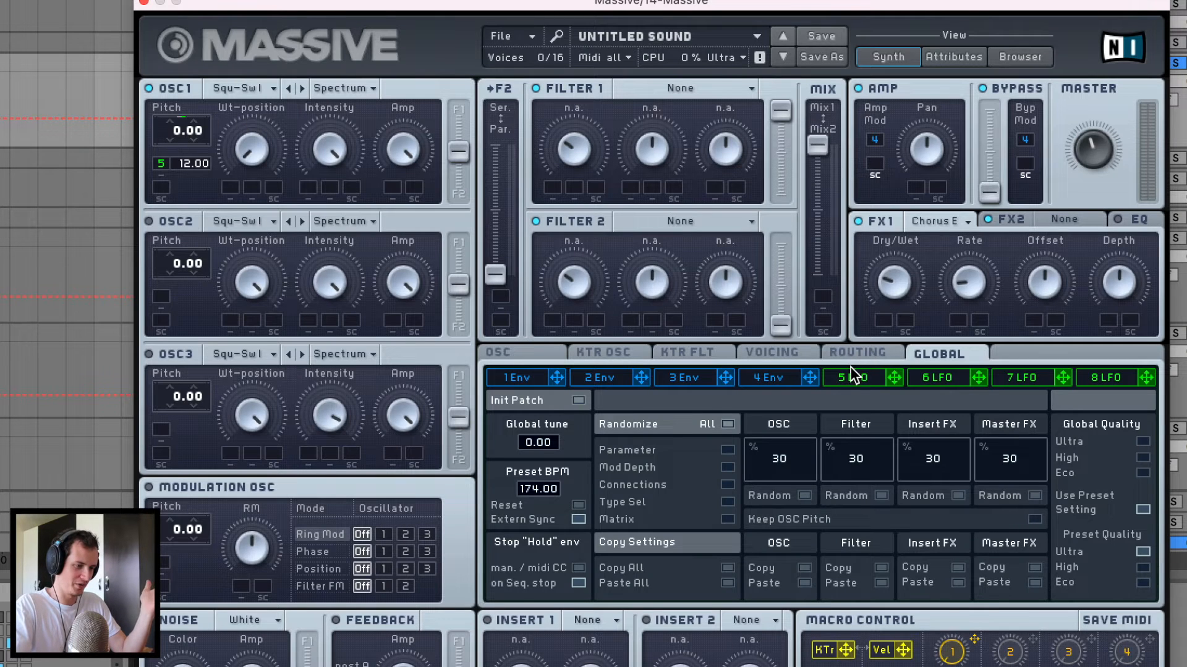
click(850, 372)
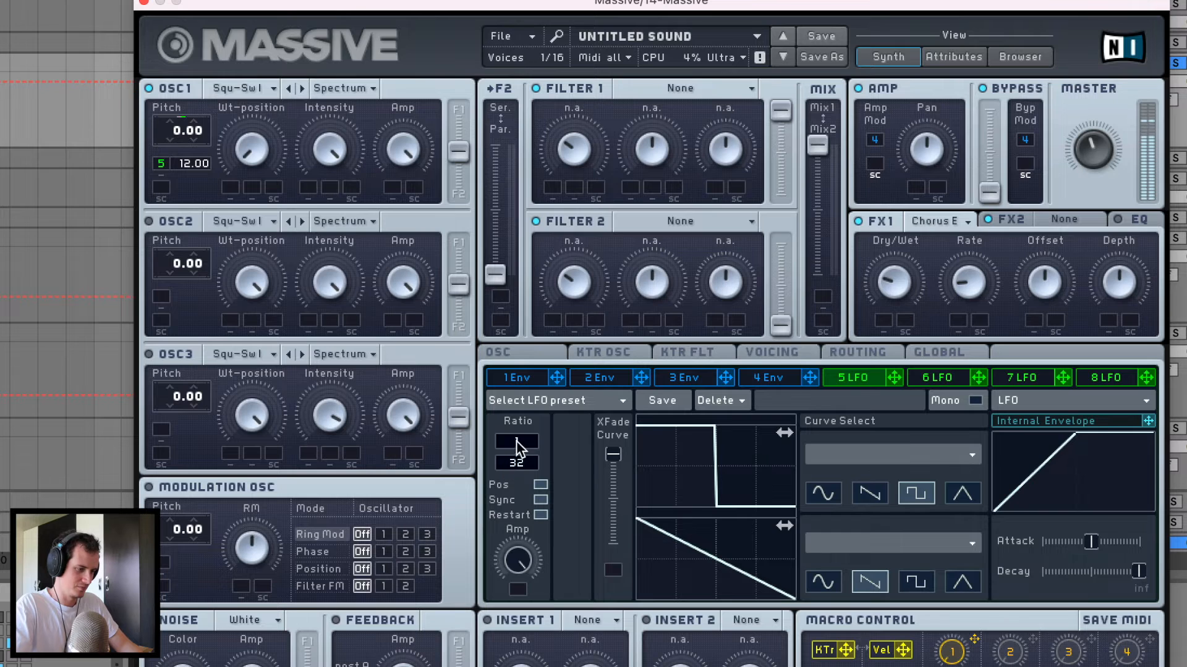
drag(516, 463, 510, 528)
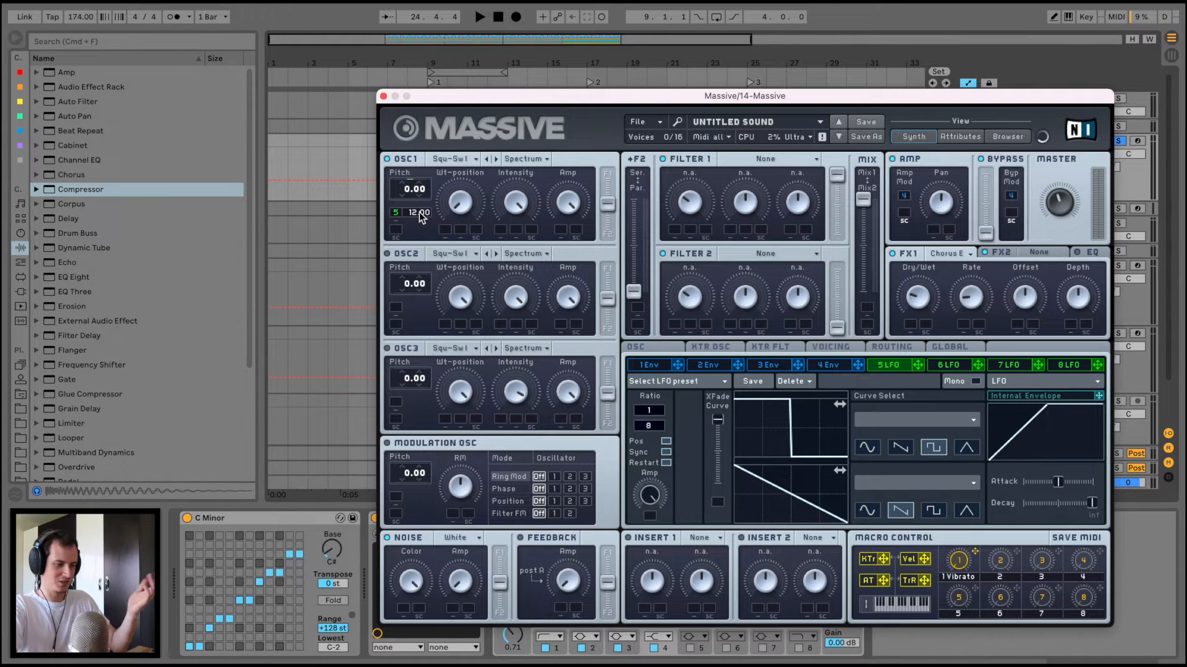
click(383, 97)
click(935, 142)
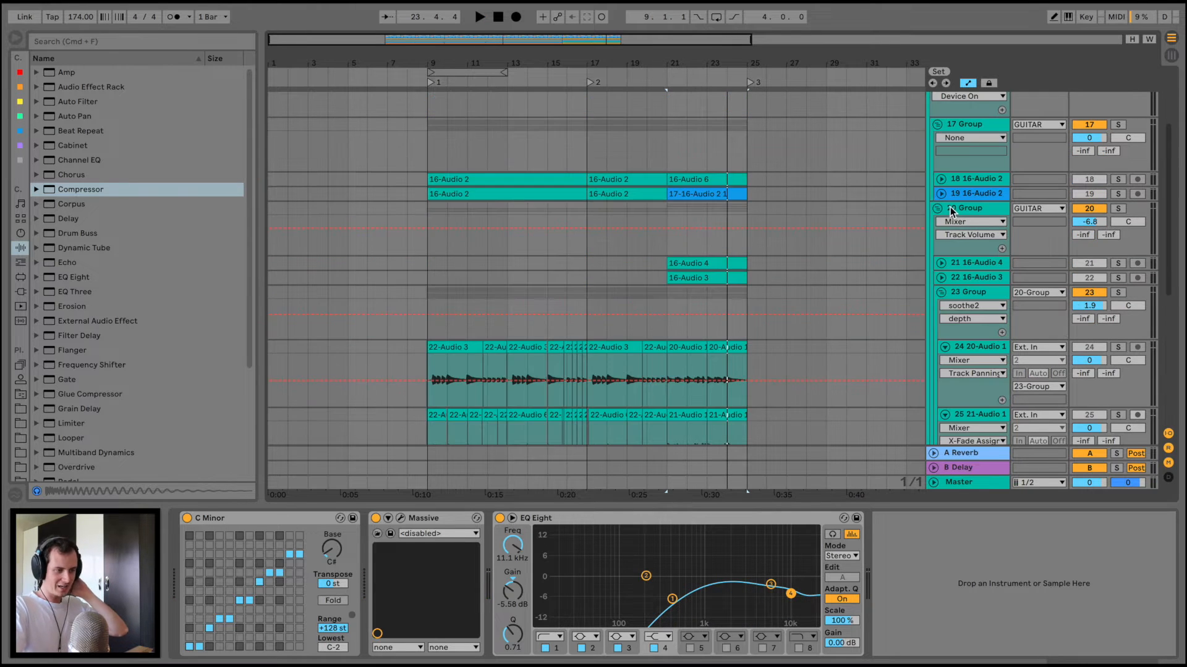
Step: Fold 20 Group and play the GUITAR group in solo to examine its EQ Eight and Multiband Dynamics effects
click(940, 207)
scroll(941, 207, up, 3)
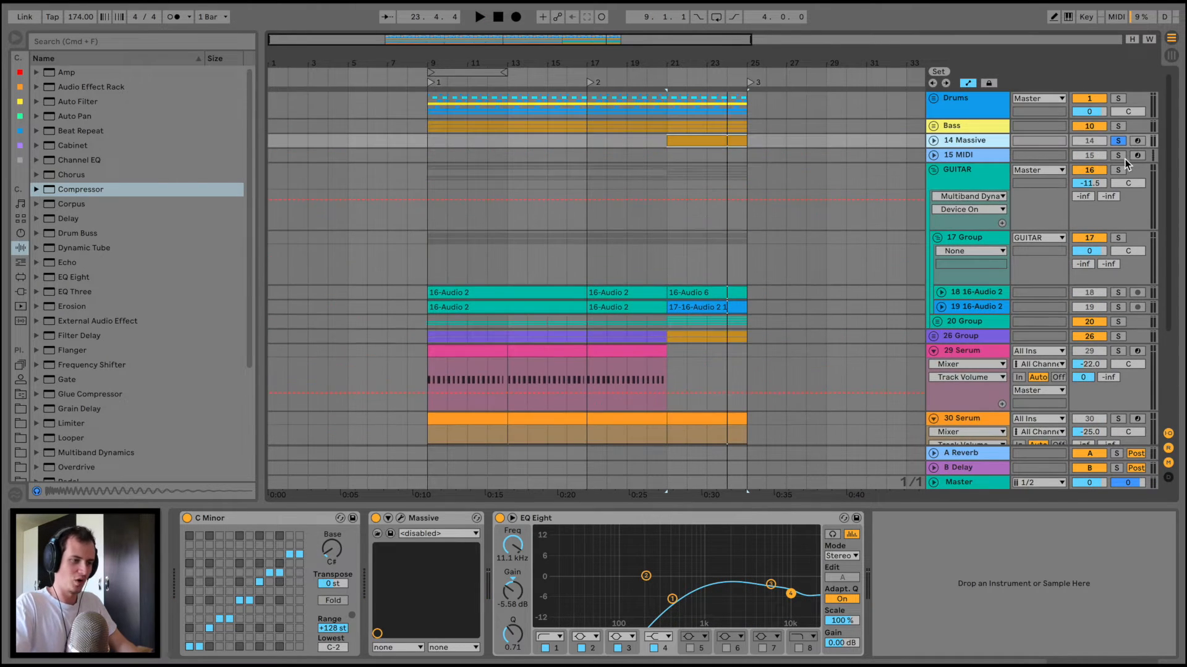
click(1118, 170)
key(space)
click(431, 168)
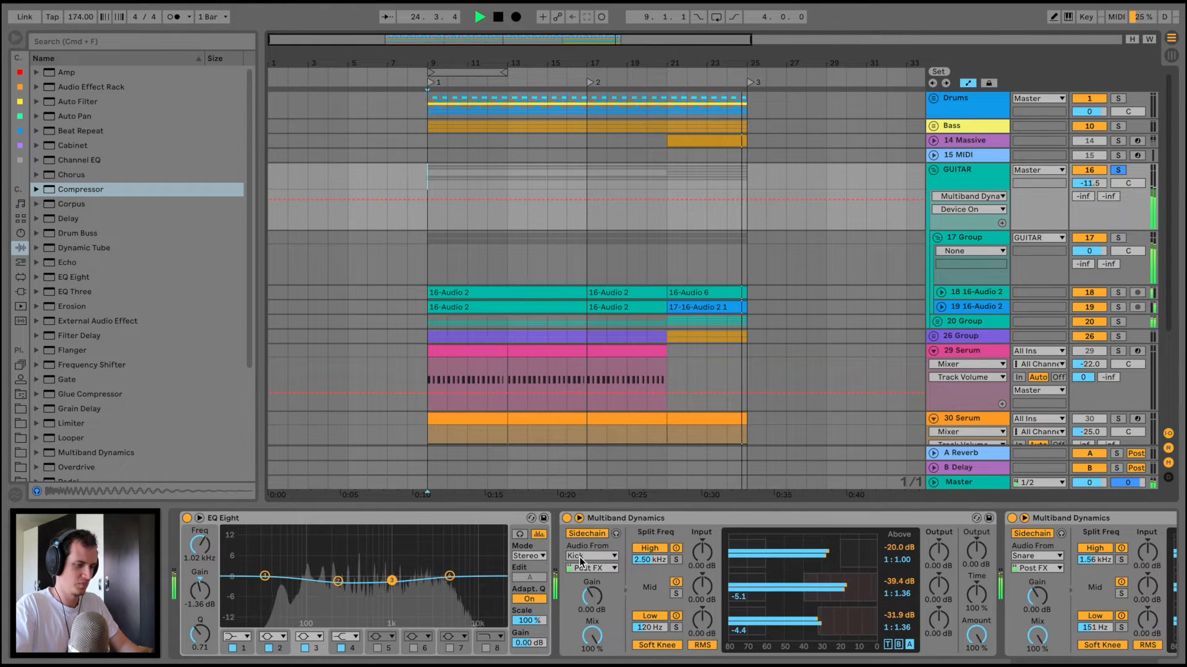
key(space)
scroll(387, 554, right, 5)
scroll(587, 588, left, 5)
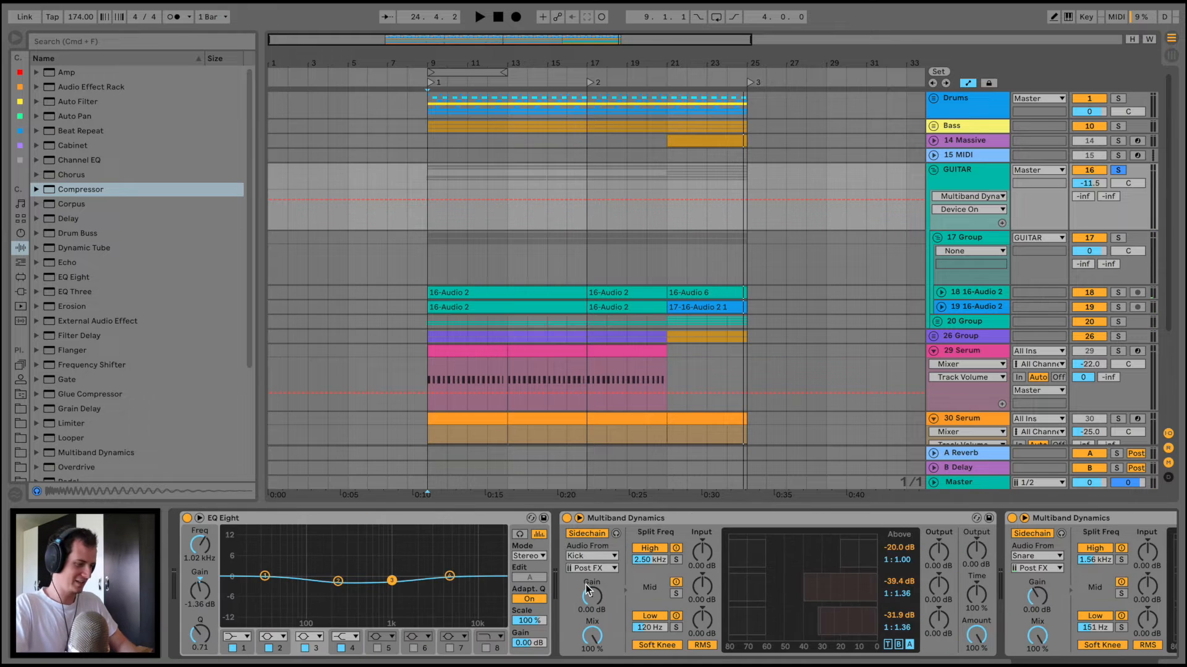
Step: Play 17 Group in solo, showing its EQ Eight and the effects of its track 18 16-Audio 2
key(space)
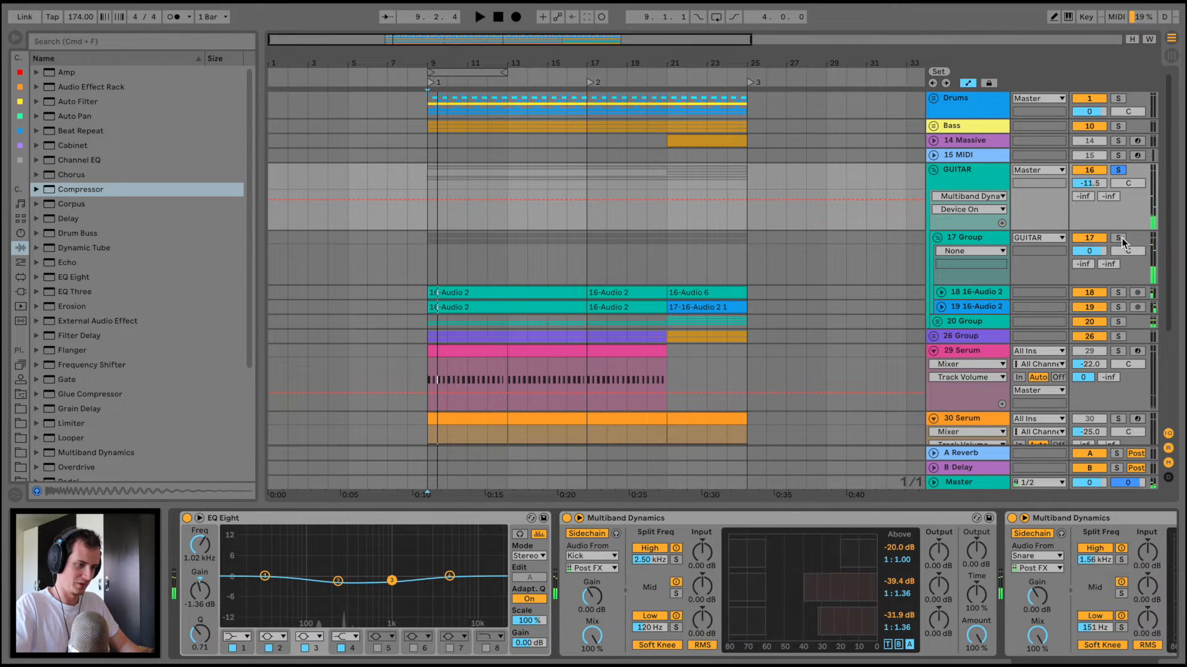
click(968, 238)
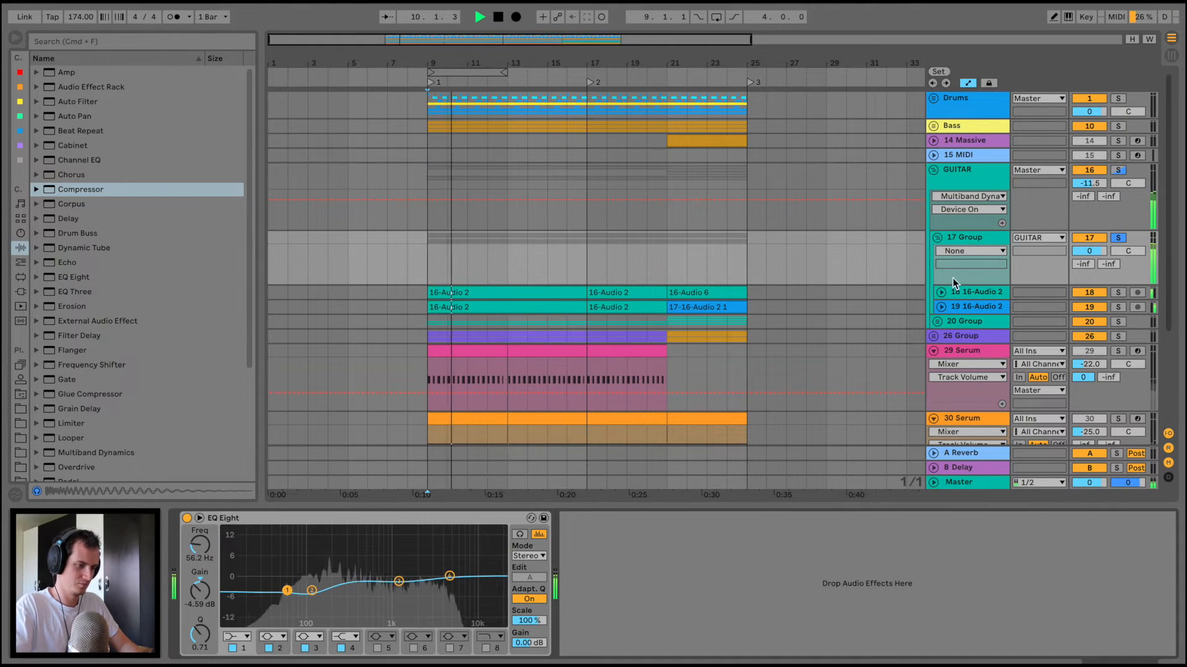
click(970, 293)
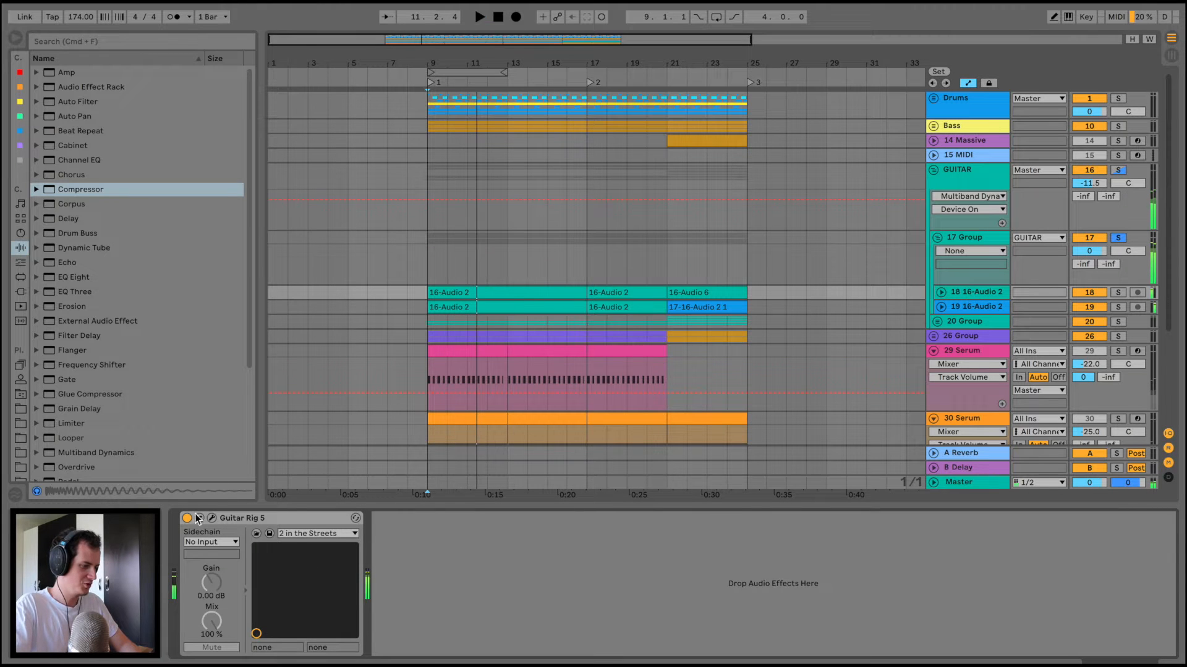
Step: Open Guitar Rig 5 on 18 16-Audio 2 and examine its equalizer, Gratifier amp and Matched Cabinet
click(212, 518)
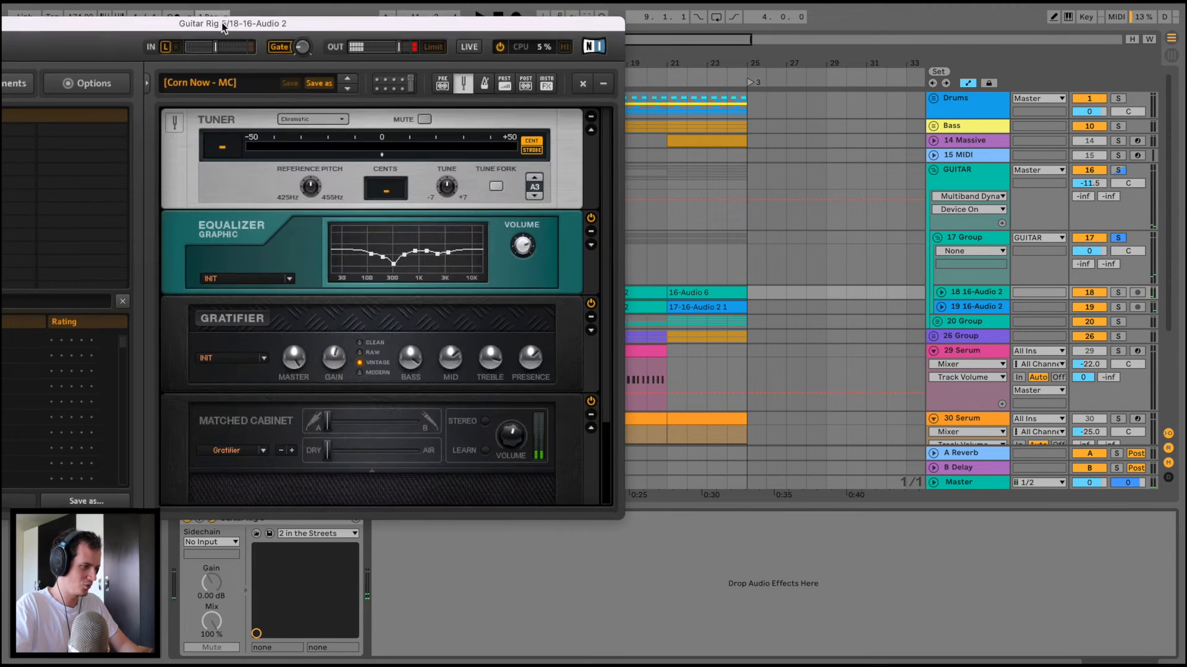
drag(223, 16, 706, 73)
scroll(880, 425, down, 2)
scroll(880, 425, up, 2)
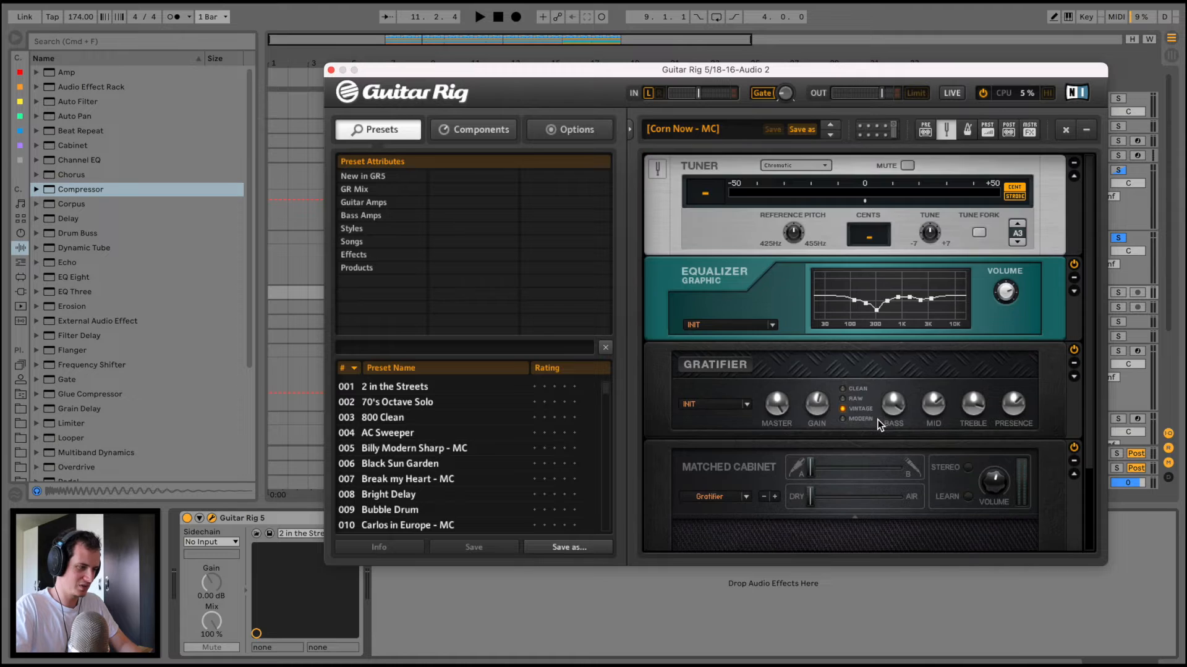
Step: Examine the Matched Cabinet in Guitar Rig 5 on 18 16-Audio 2, close the plug-in and play the track
scroll(866, 383, down, 2)
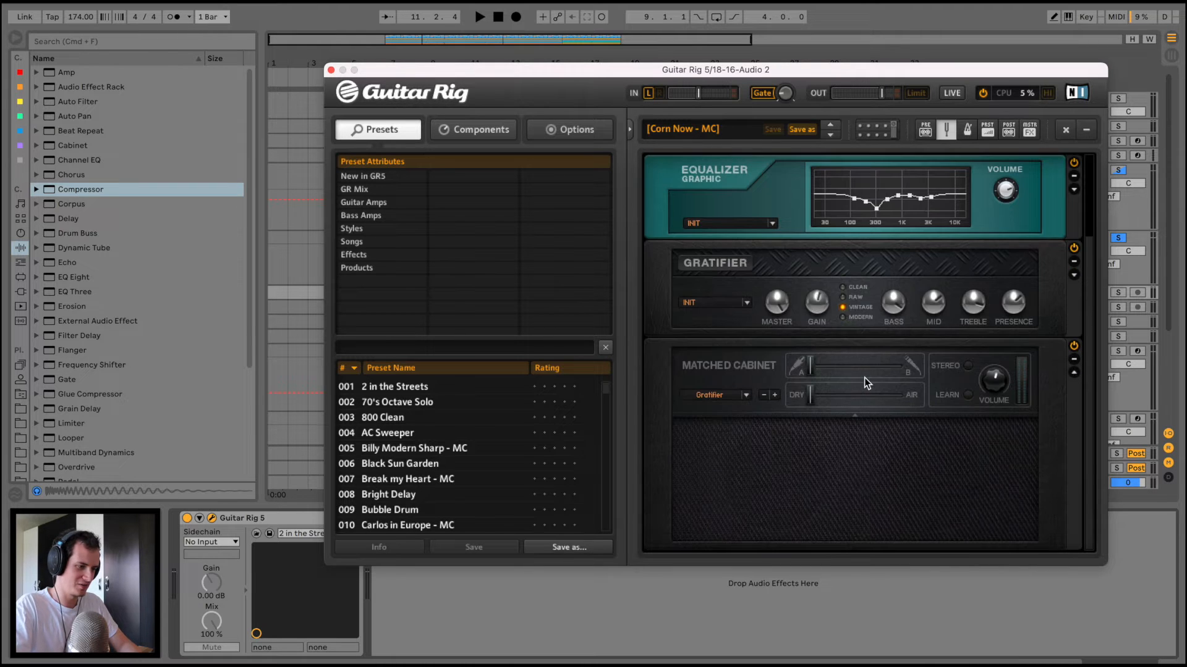
click(333, 70)
key(space)
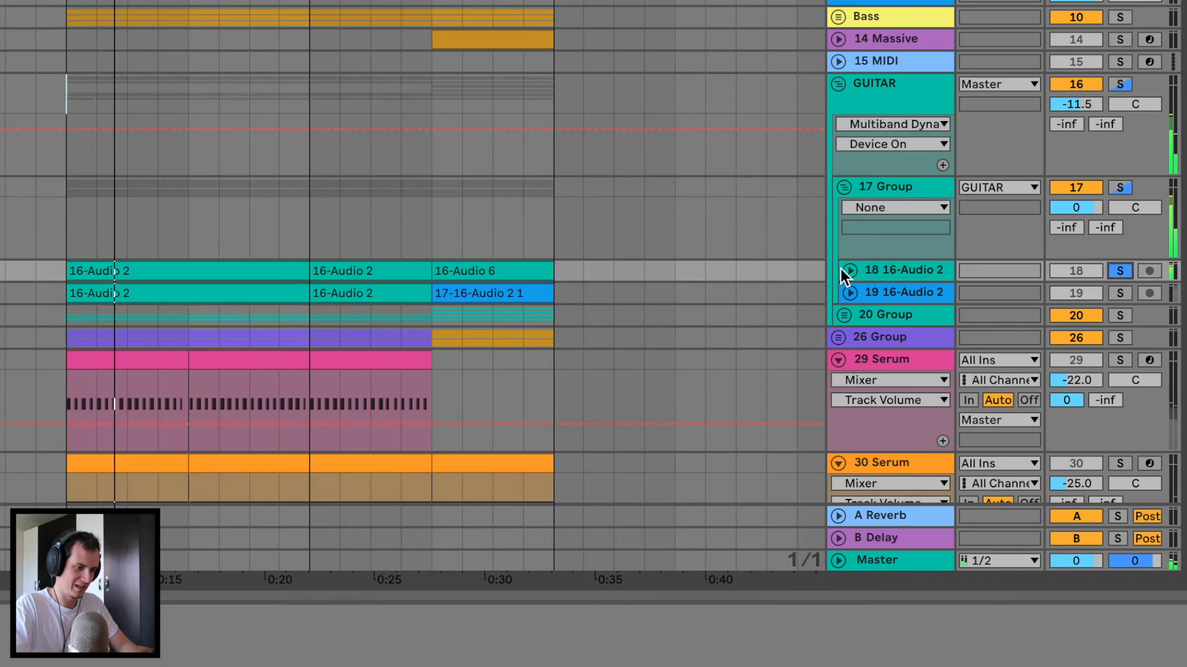
Step: Unfold tracks 18 and 19 16-Audio 2 and play both together in solo from bar 9
click(939, 291)
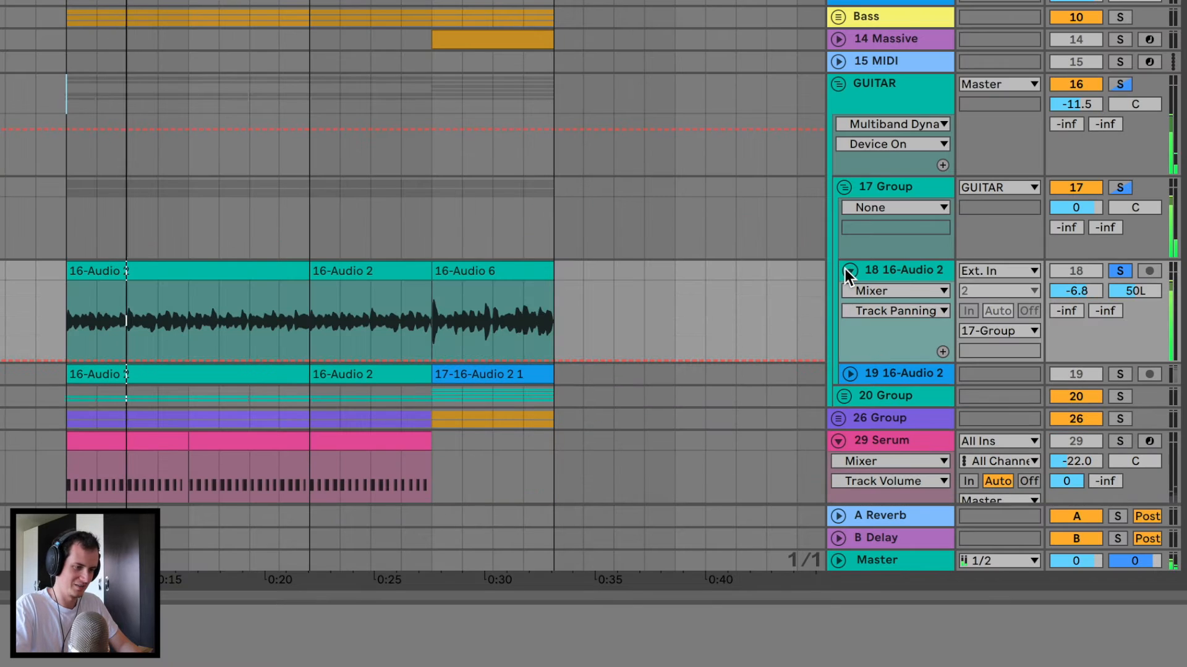
click(850, 374)
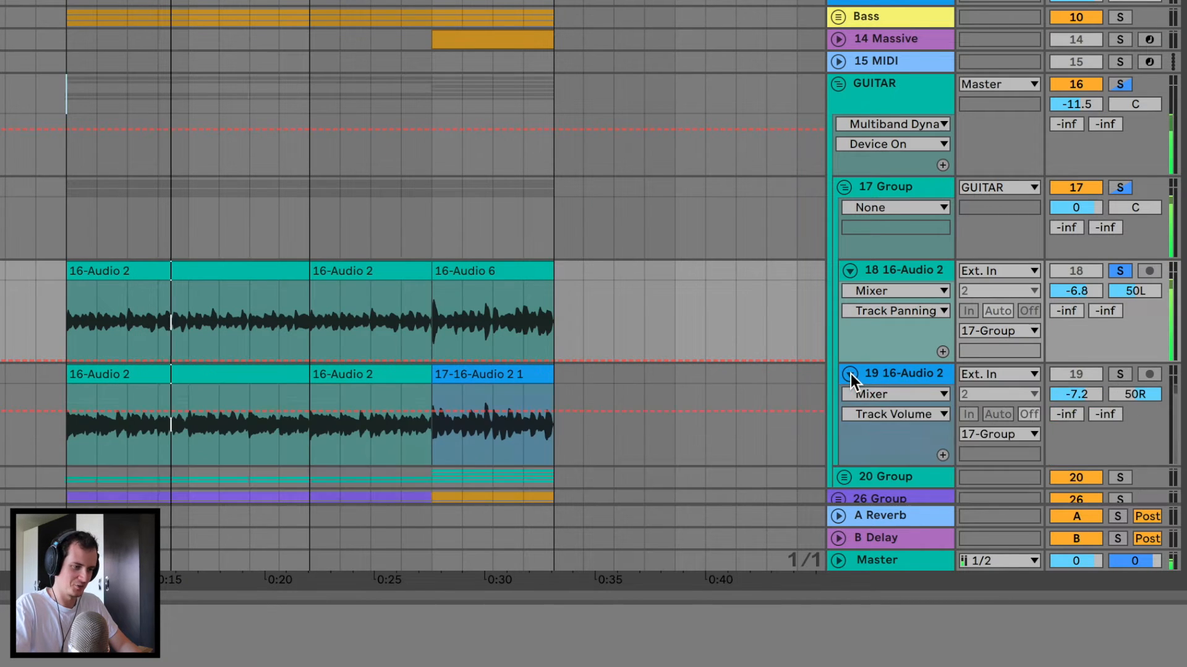
scroll(850, 373, down, 3)
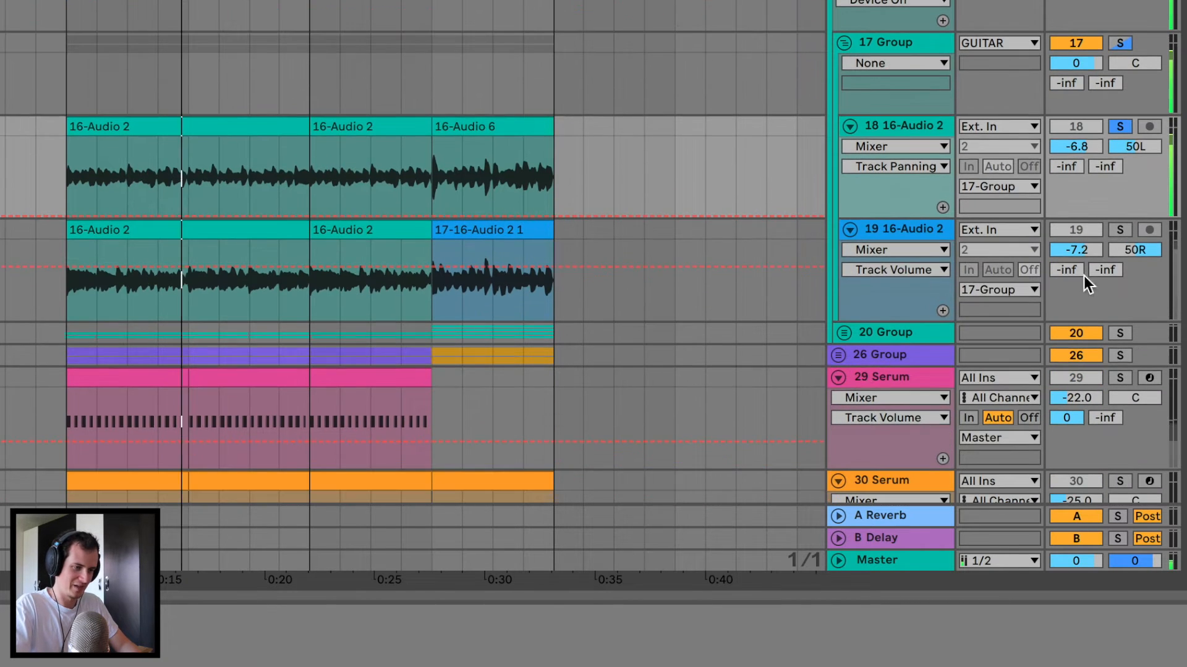
click(1119, 229)
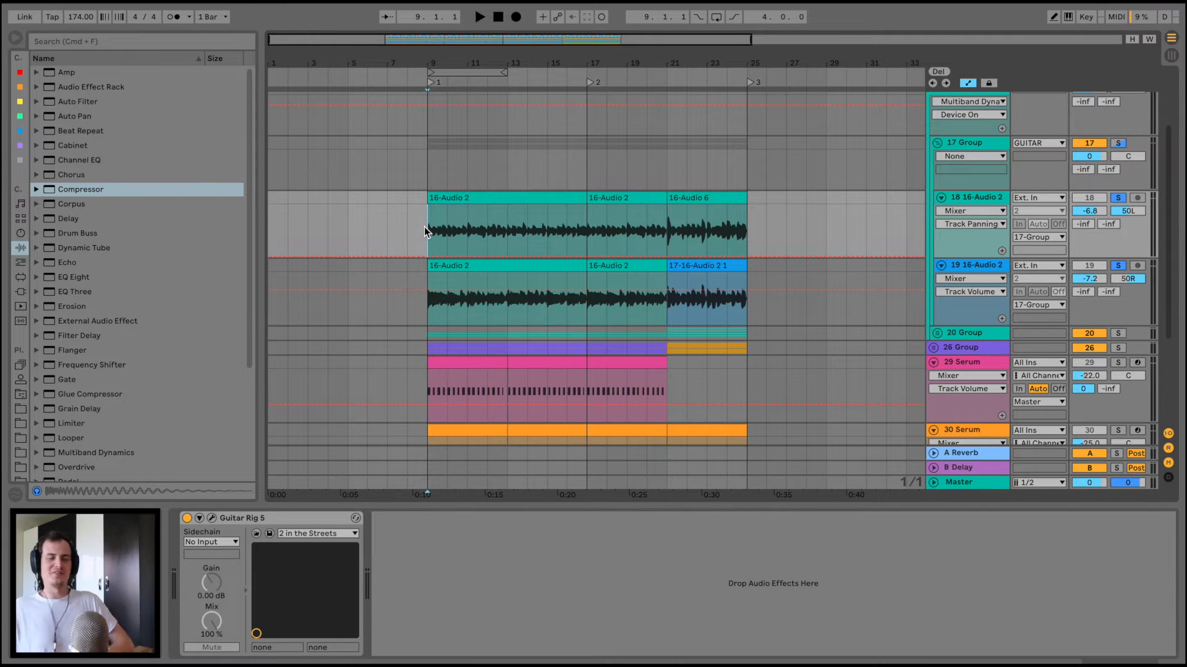
key(space)
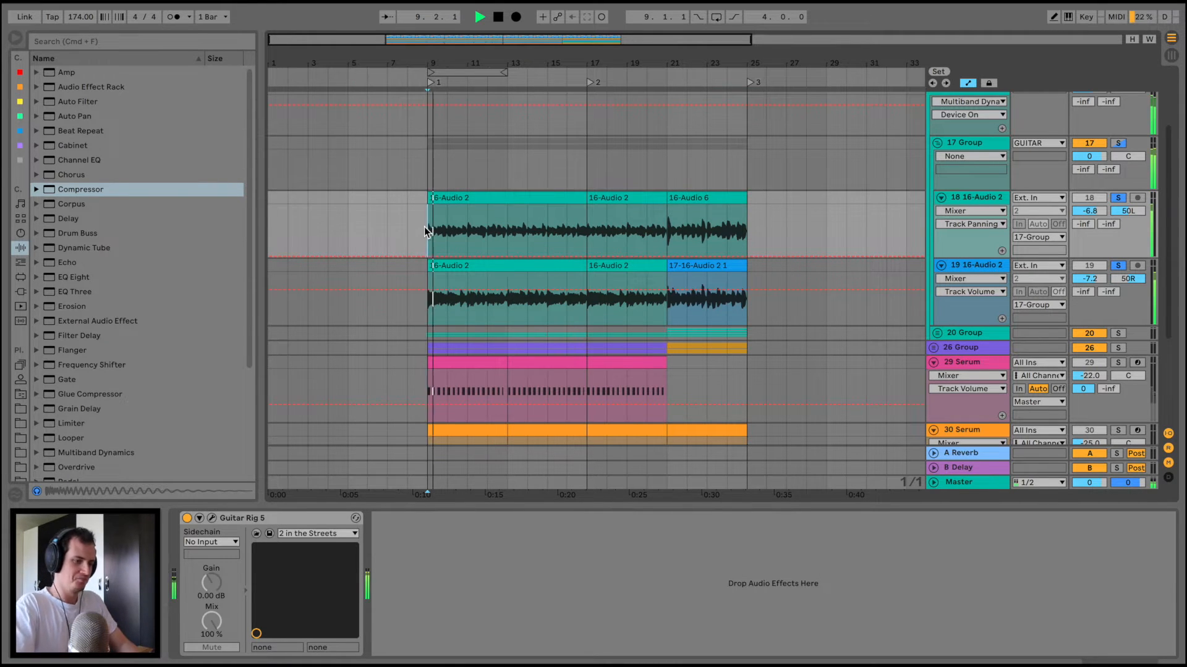
Step: Open Guitar Rig 5 on 19 16-Audio 2, examine its equalizer, Gratifier and Matched Cabinet, and close it
click(978, 265)
click(211, 518)
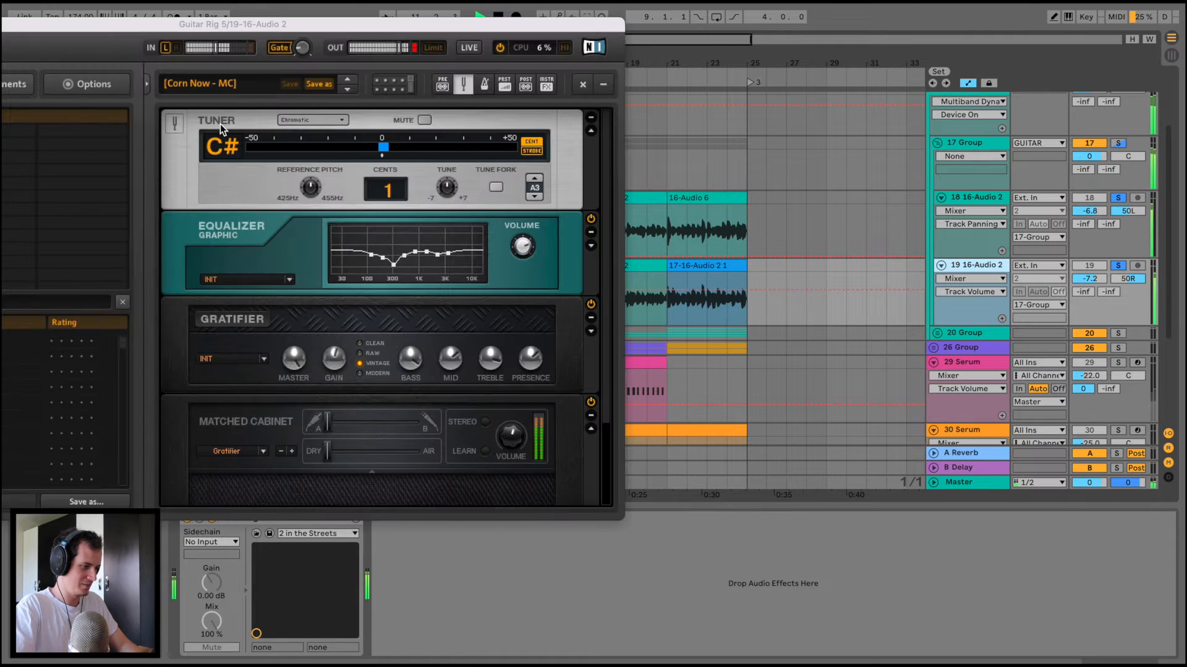
drag(143, 26, 539, 69)
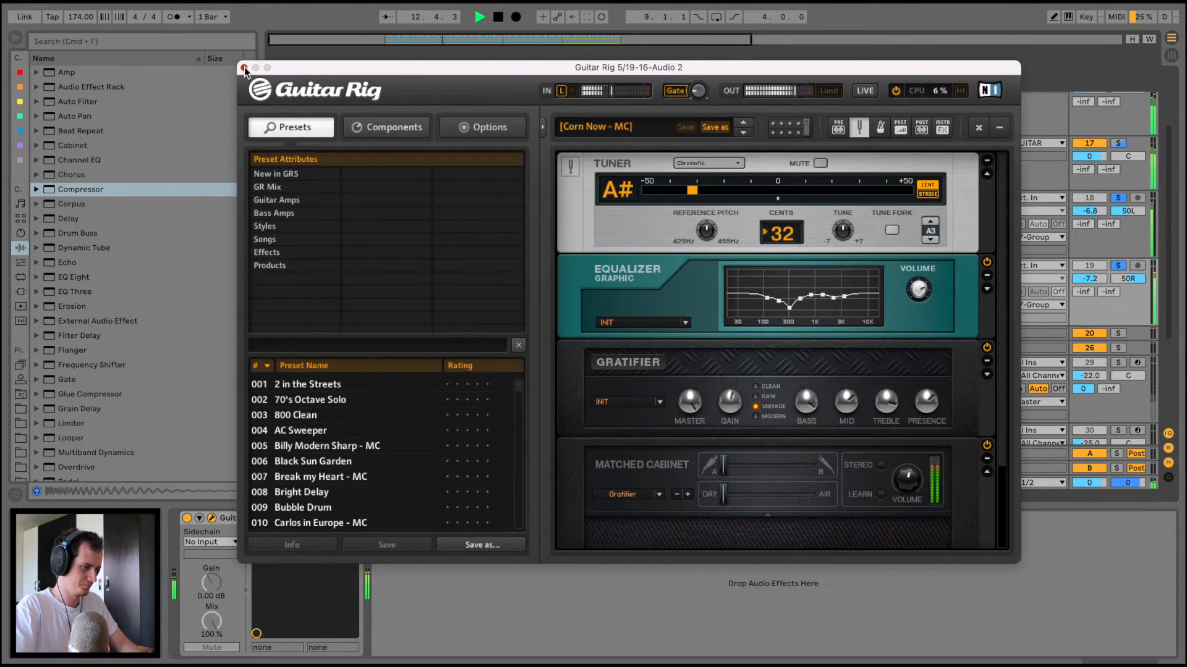
click(244, 67)
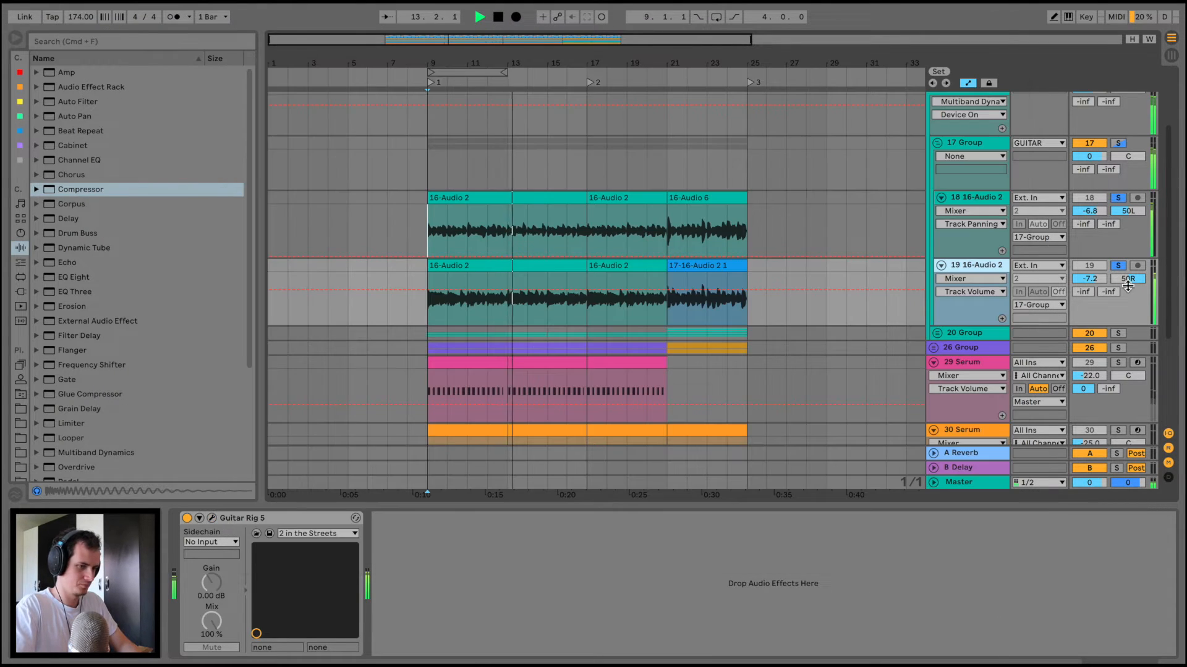
Step: Reset the panning of tracks 18 and 19 16-Audio 2 to centre, and readjust both pans
double_click(1131, 211)
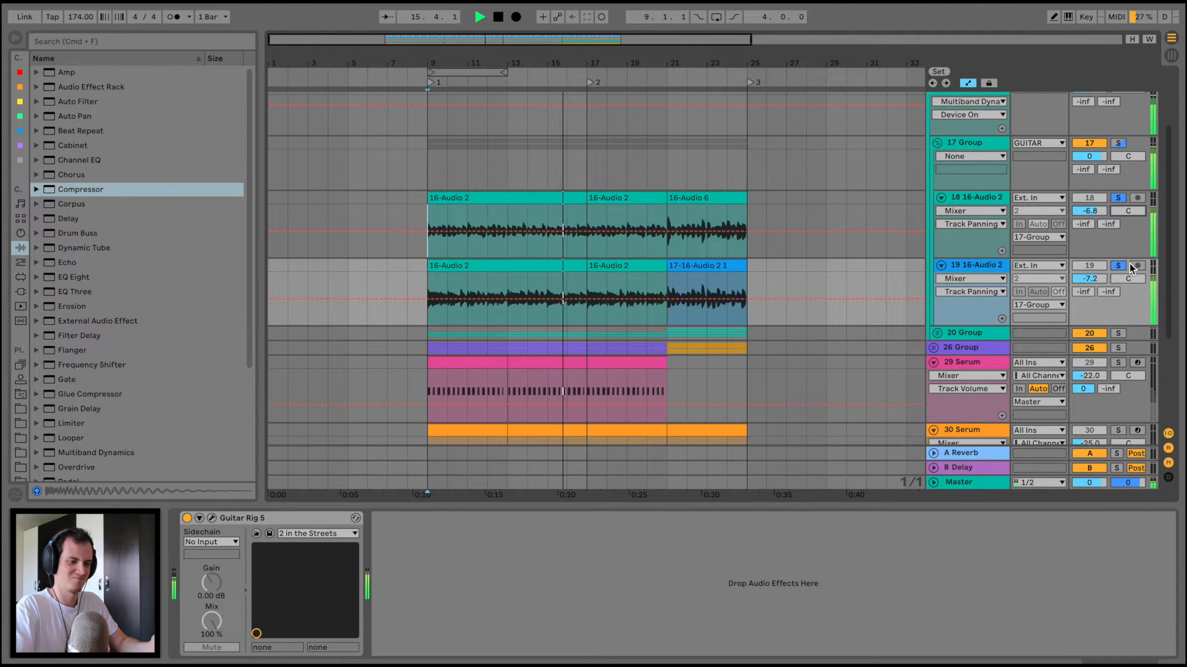
drag(1129, 278, 1128, 254)
drag(1121, 211, 1119, 207)
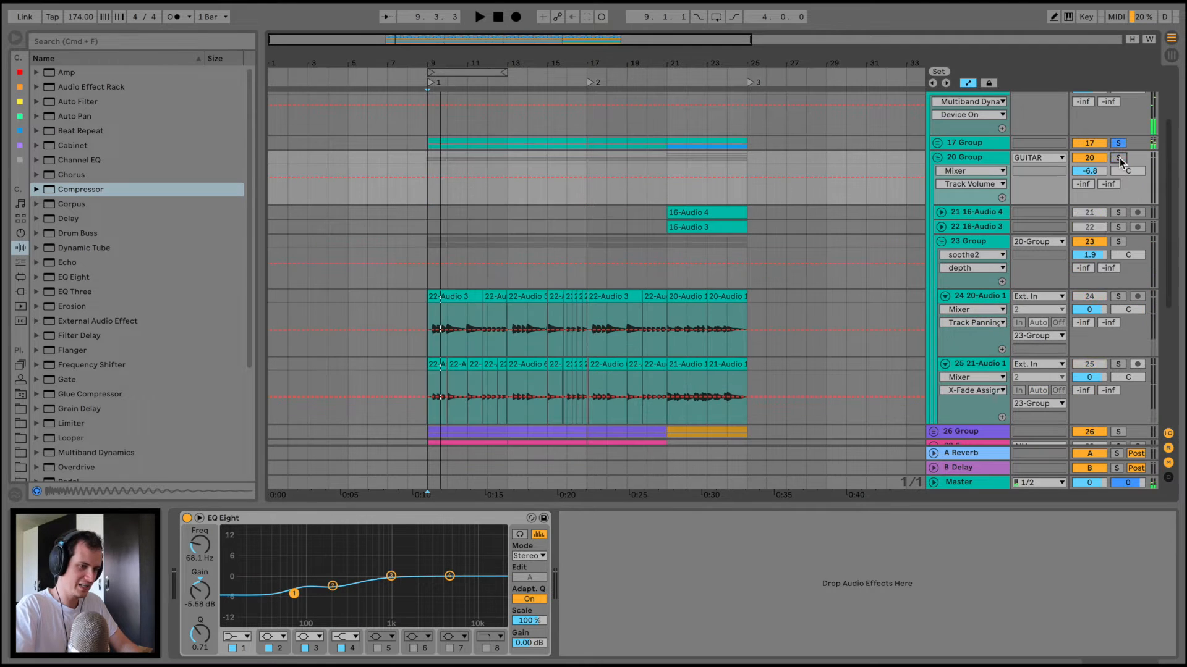
Step: Play 20 Group in solo, and audition its tracks 24 20-Audio 1 and 25 21-Audio 1 separately
key(space)
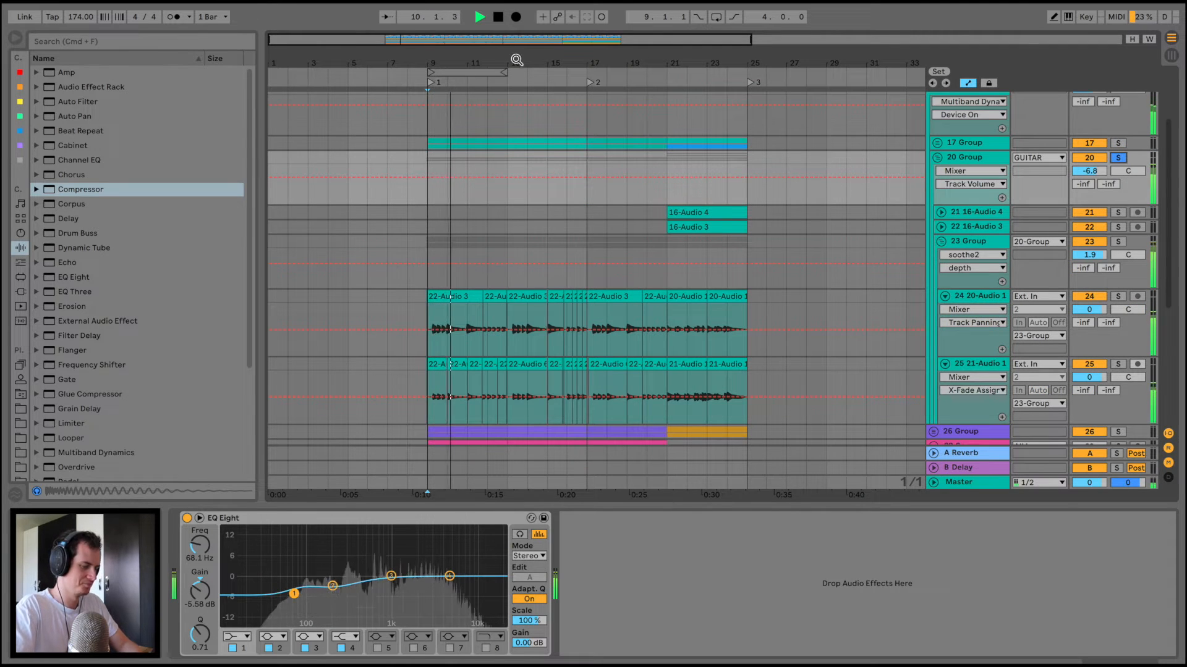
drag(513, 53, 515, 60)
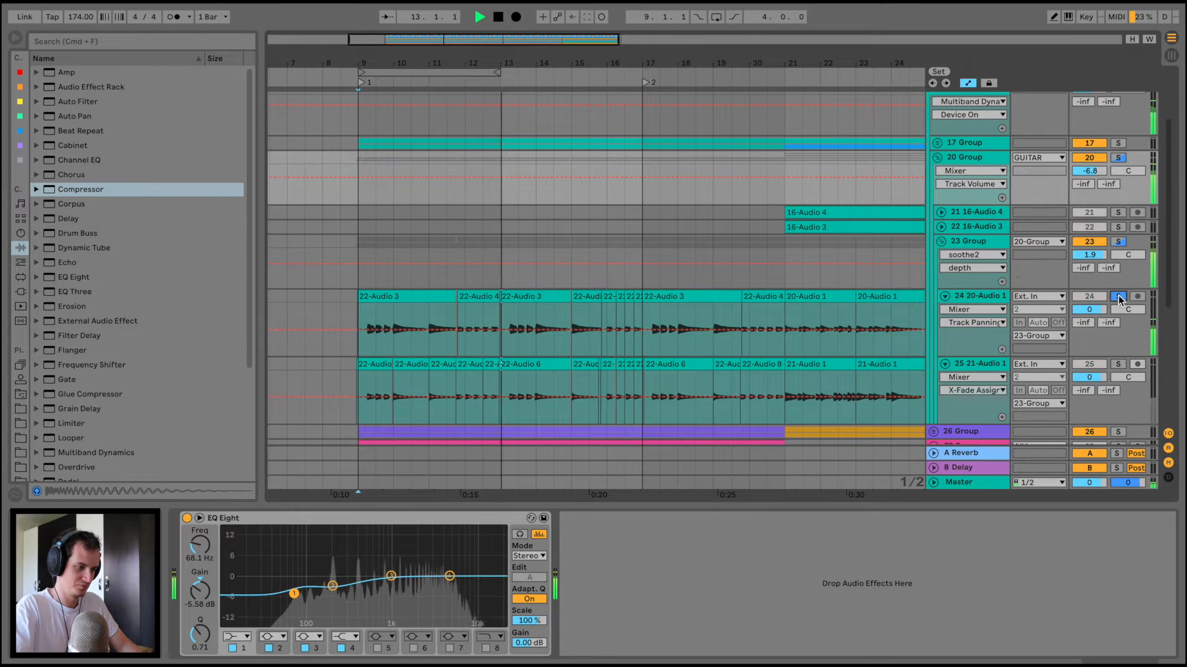
click(1118, 364)
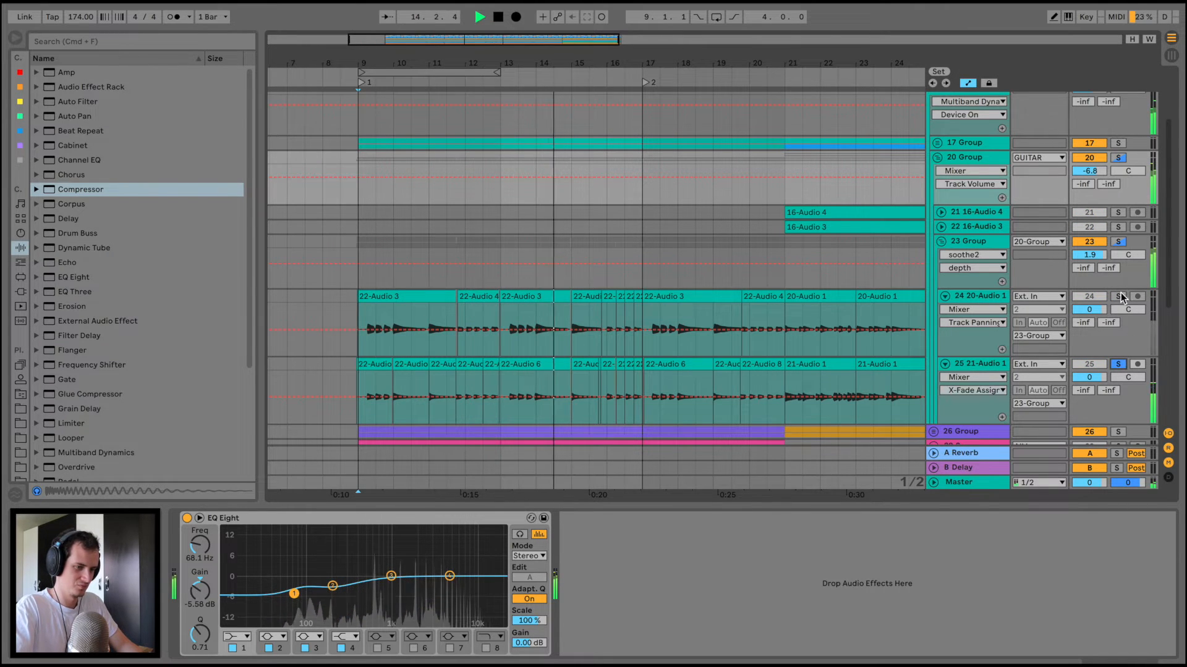
Step: Restart playback and check tracks 25 21-Audio 1 and 24 20-Audio 1 for audio effects
key(space)
key(space)
click(979, 363)
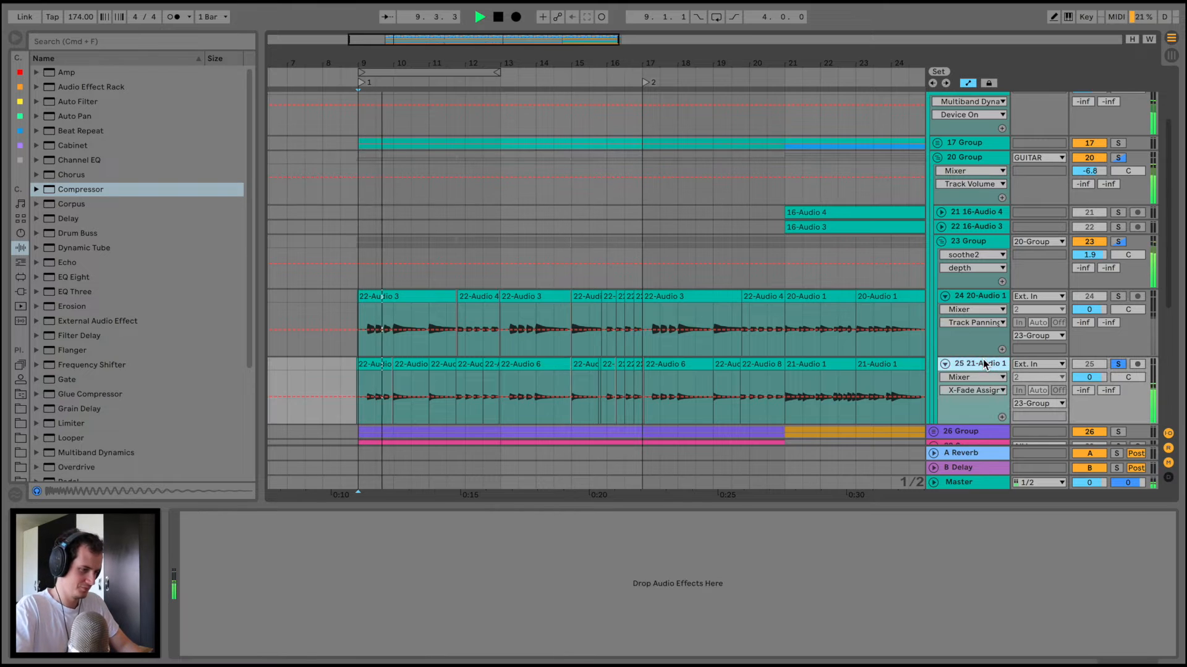
click(992, 301)
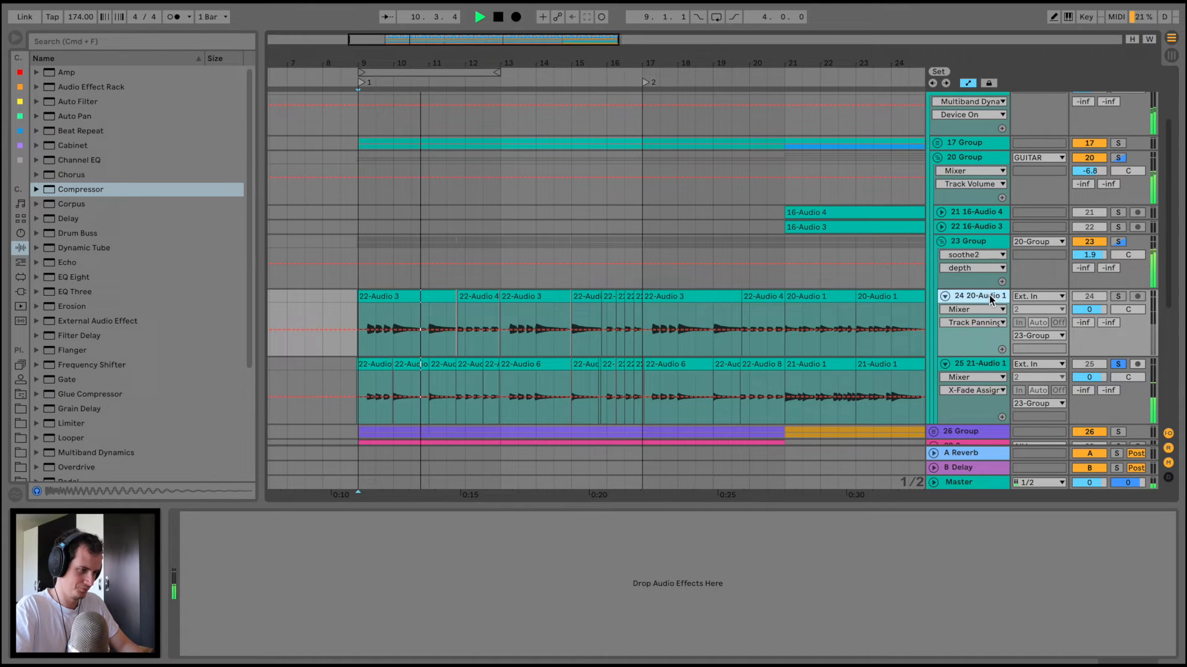
Step: Examine the effects chain of 23 Group, from Guitar Rig 5 and OTT through EQ Eight and Saturator to soothe2
click(988, 246)
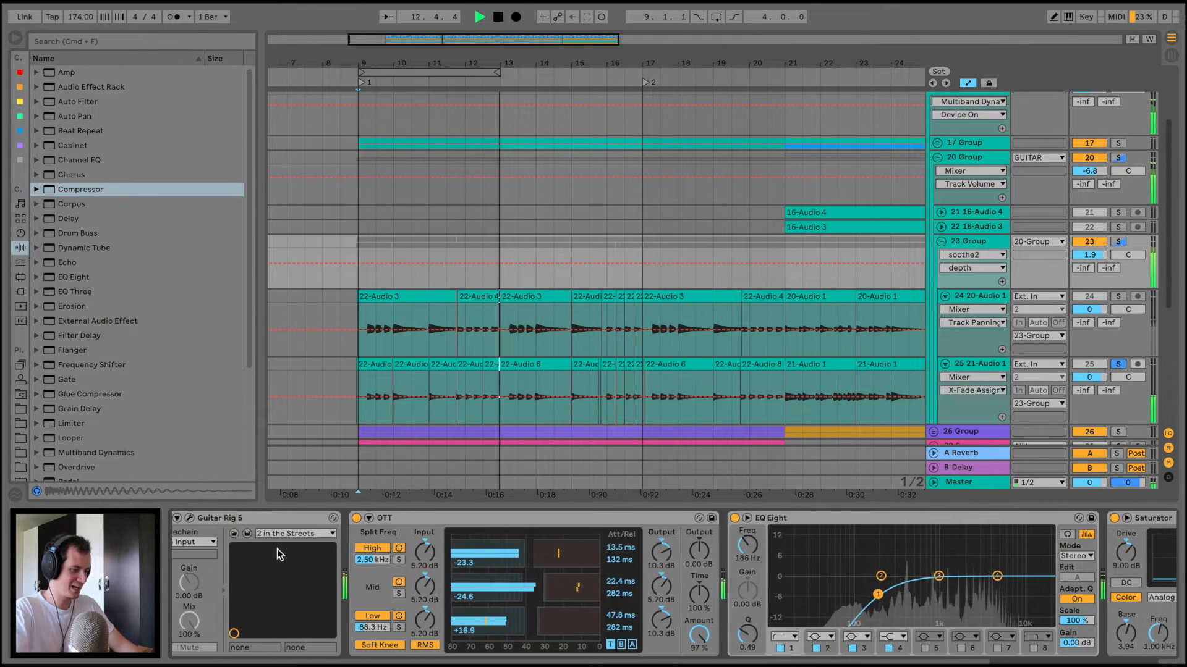
key(space)
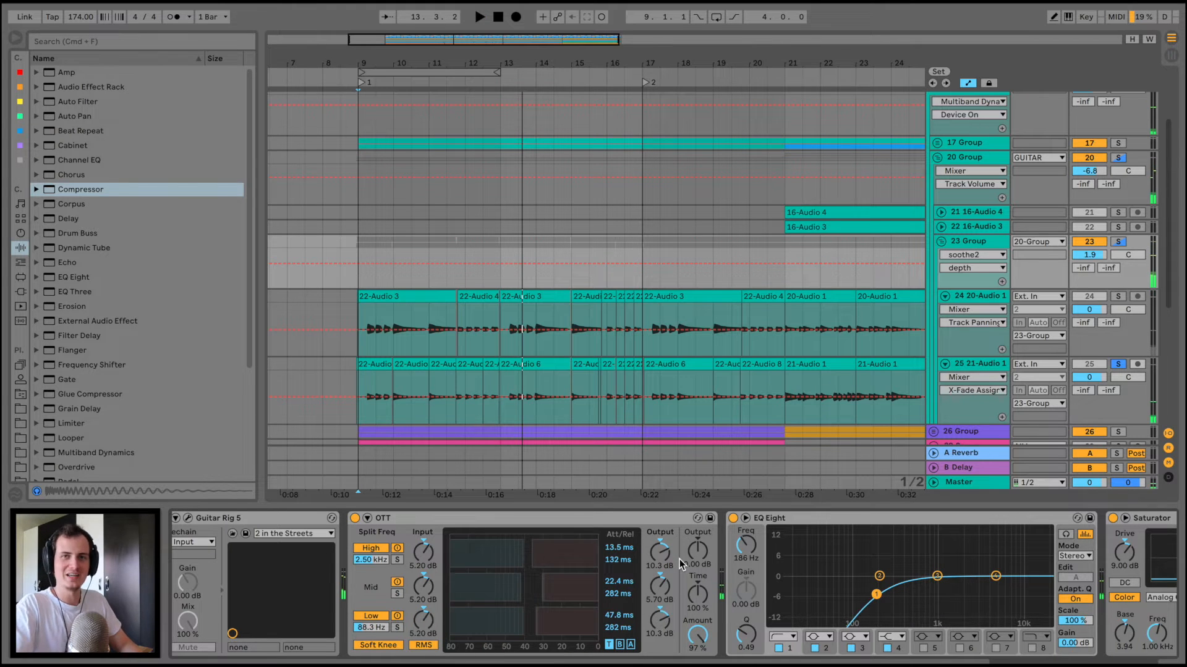
scroll(680, 563, right, 10)
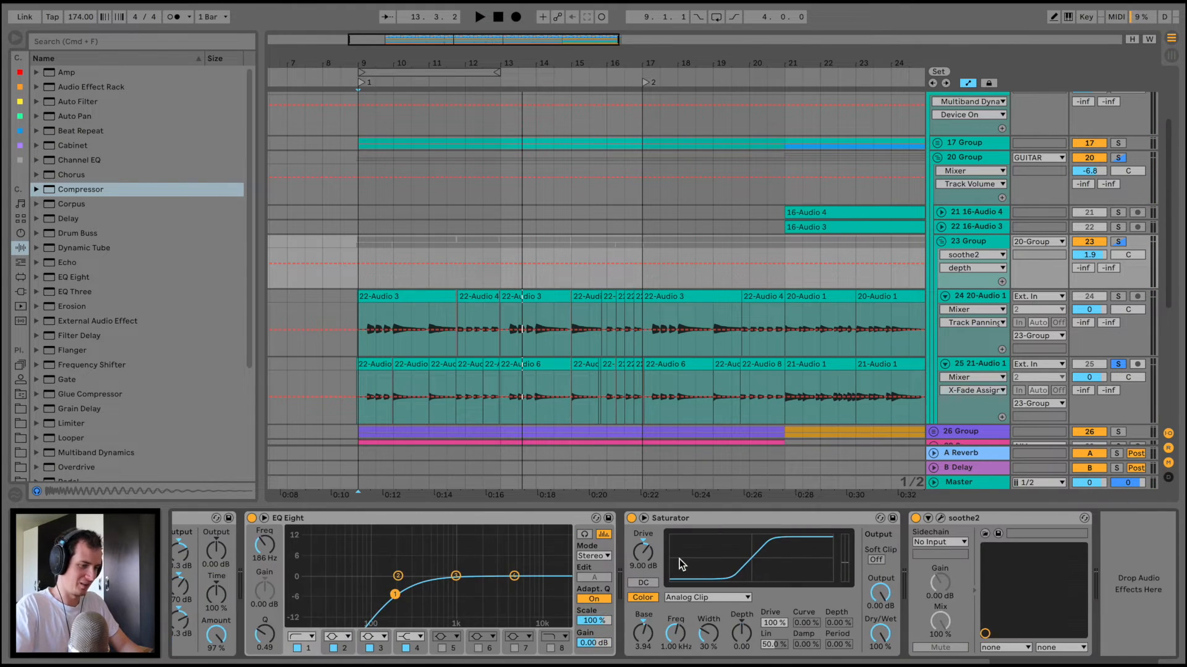
scroll(720, 542, right, 2)
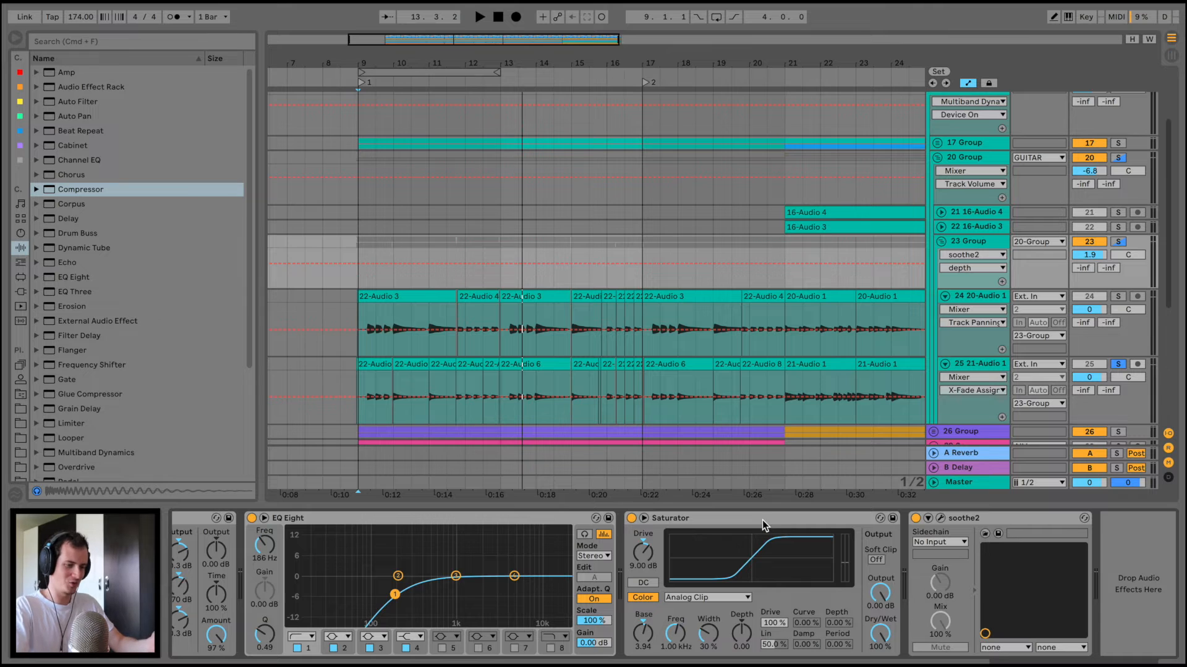
Step: Open soothe2 on 23 Group, examine its Egtr harsh settings during playback, close it and play the whole group in solo
click(940, 519)
key(space)
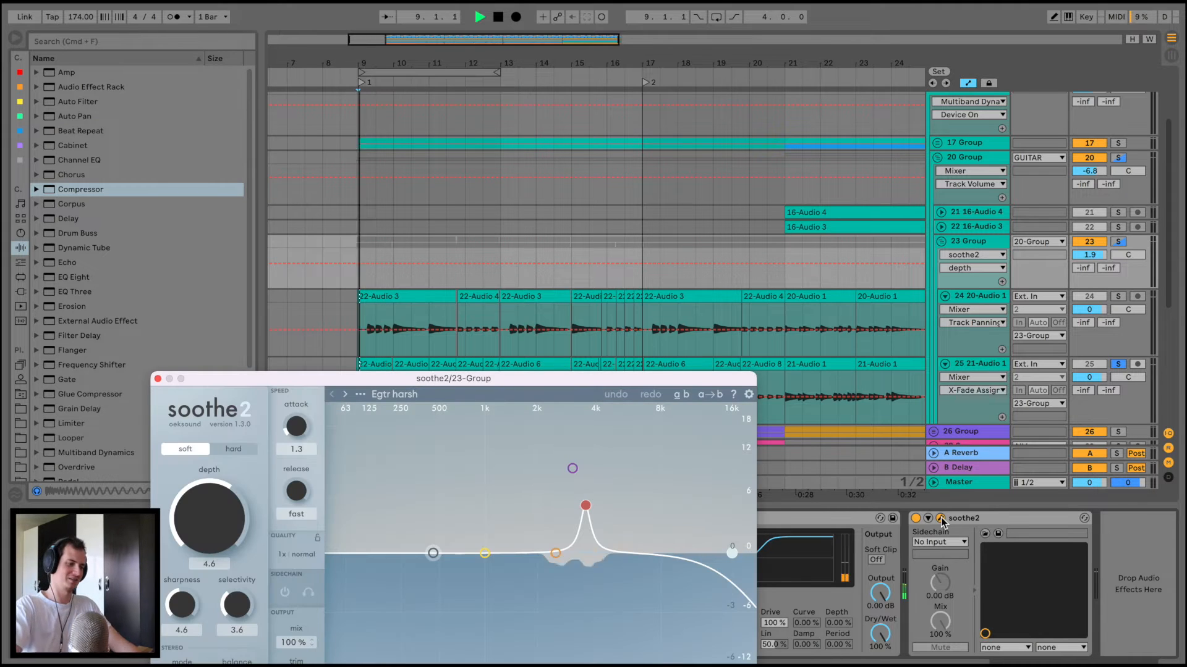
drag(495, 378, 541, 159)
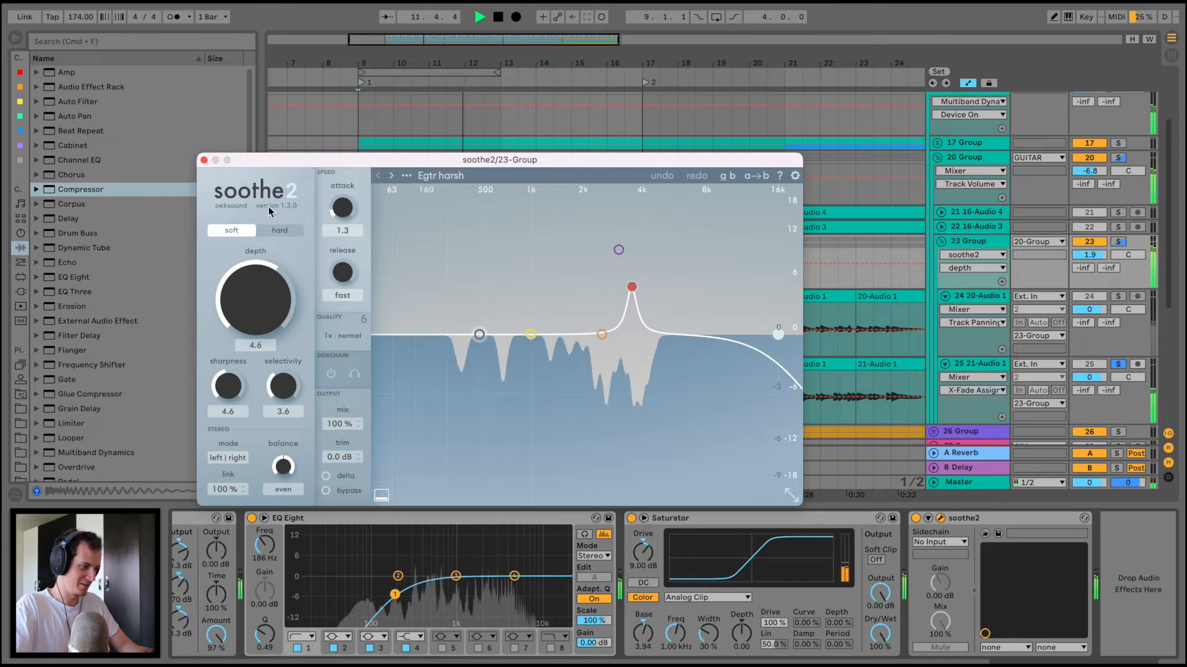
click(204, 160)
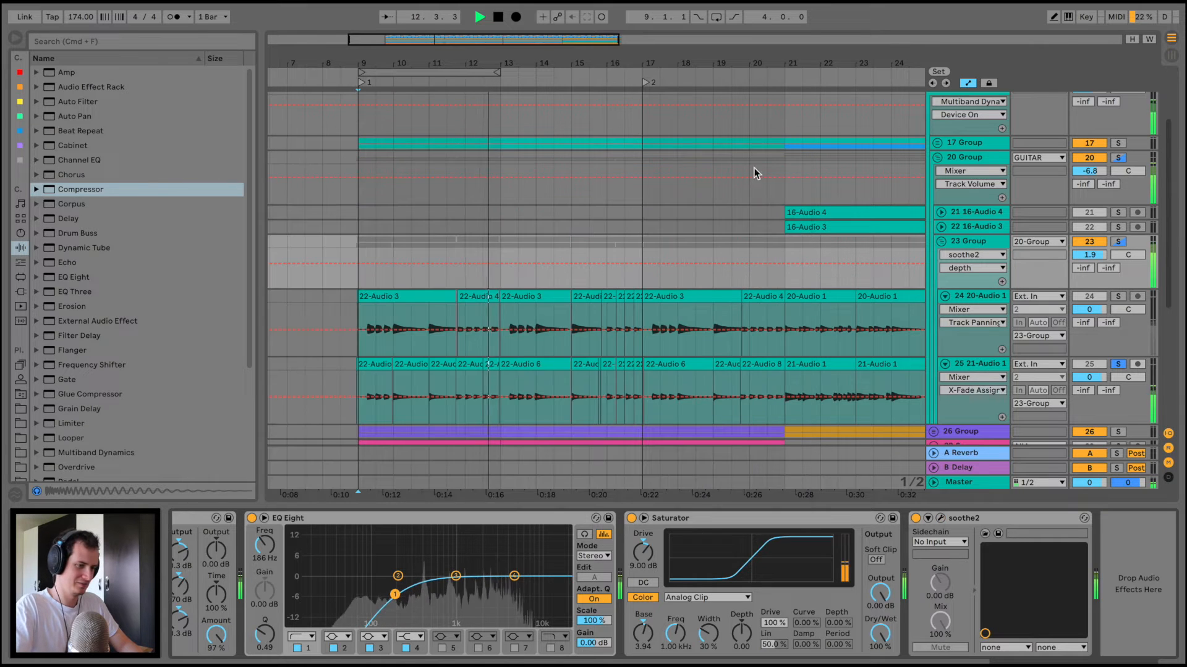
click(1117, 241)
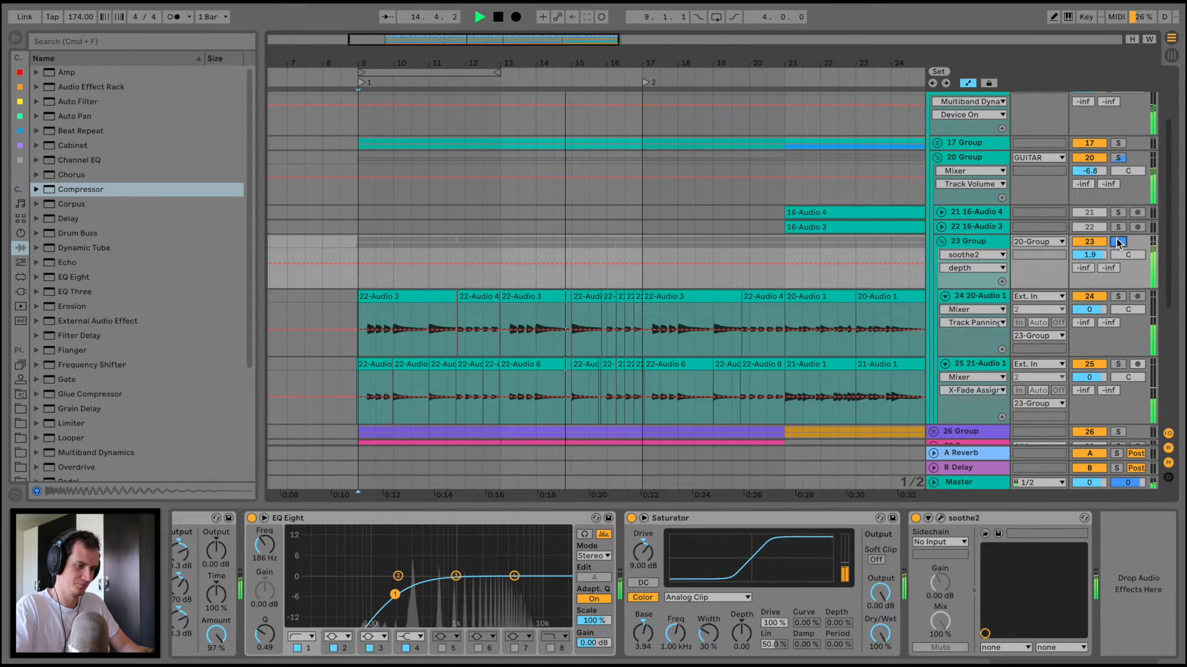
Step: Unfold 21 16-Audio 4 and play it in solo from bar 21 together with 22 16-Audio 3
scroll(1116, 159, up, 2)
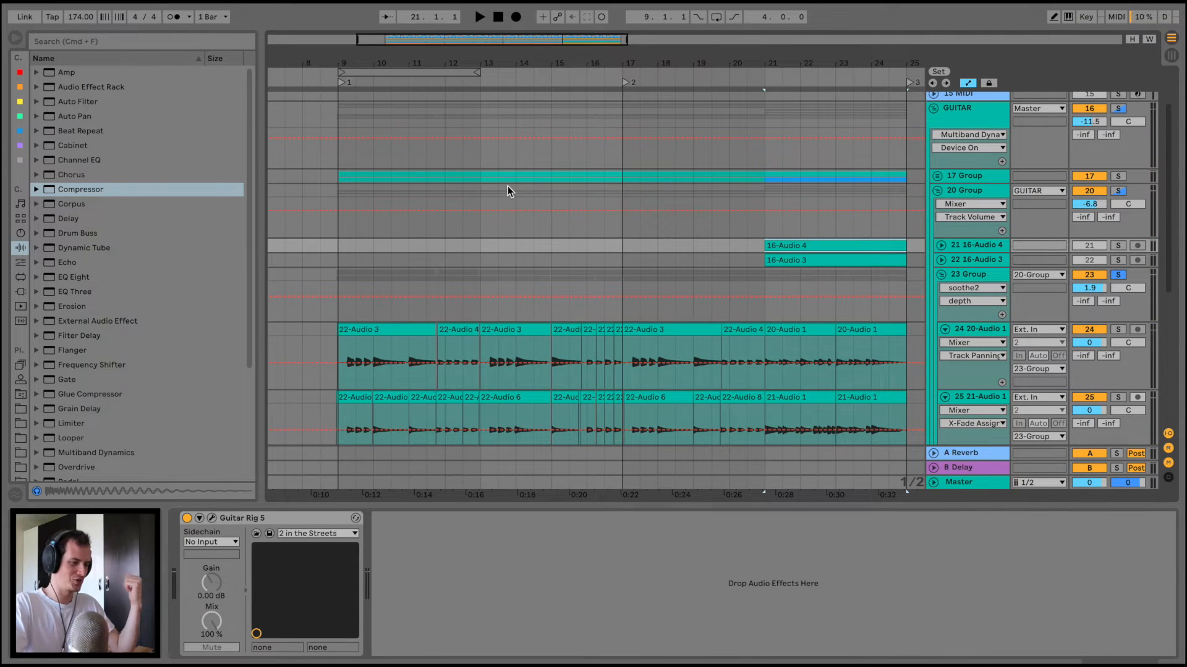
click(942, 246)
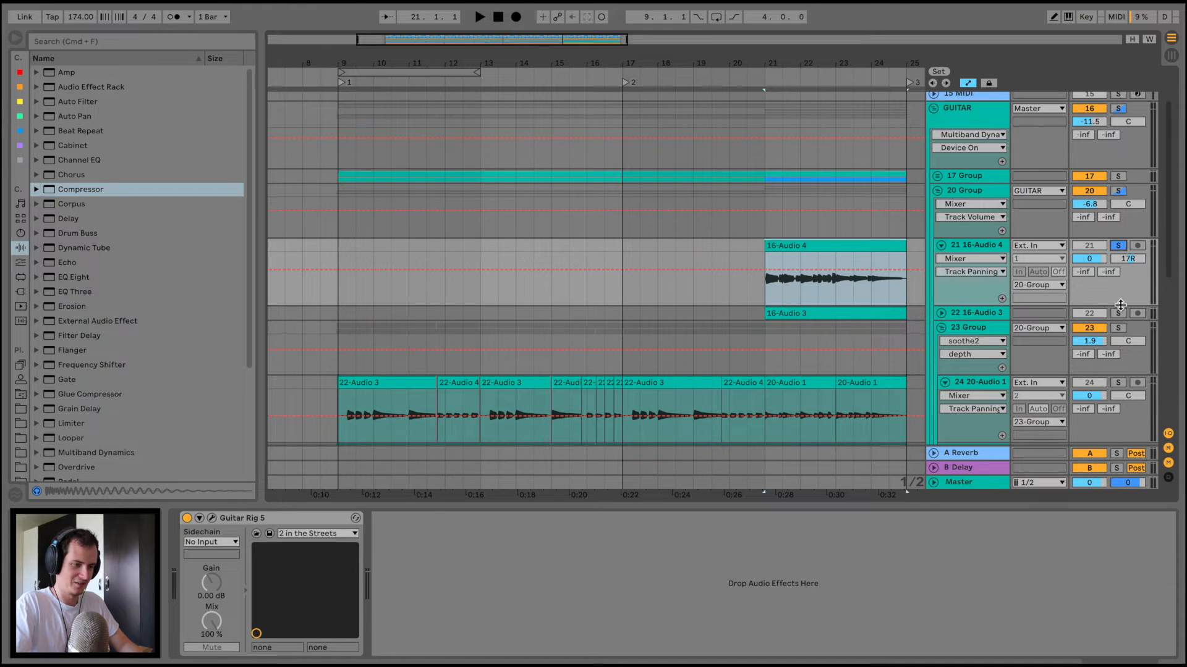
key(space)
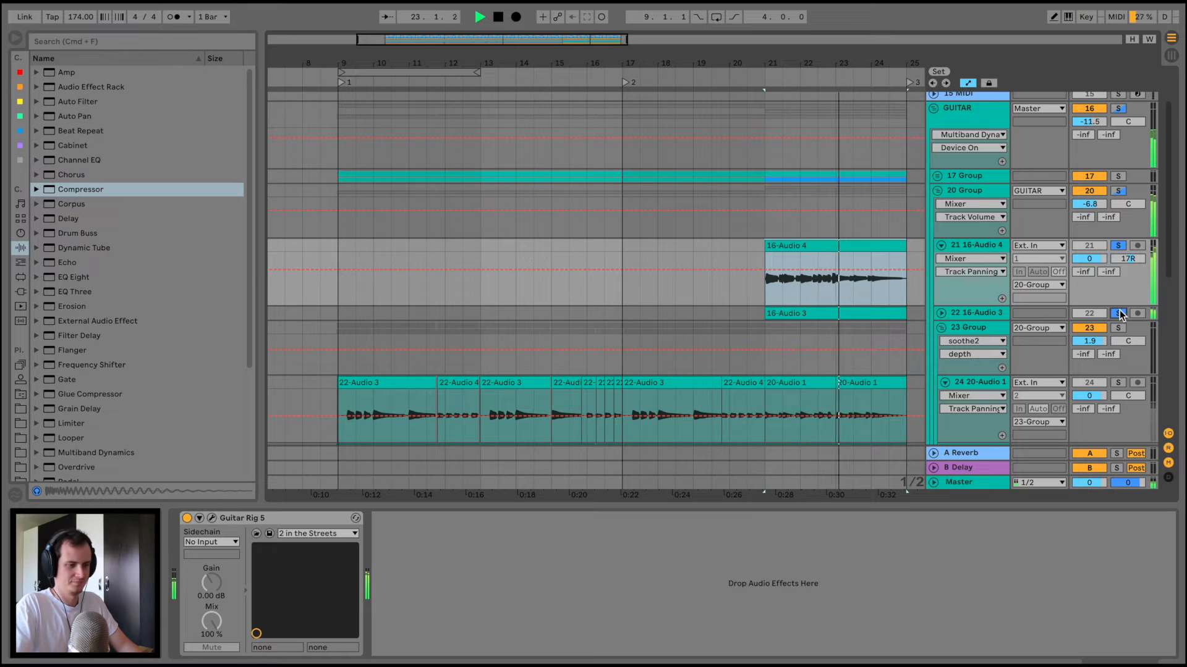
Step: Play the whole GUITAR group in solo from bar 9, showing its effects, and fold the group
scroll(1021, 194, up, 2)
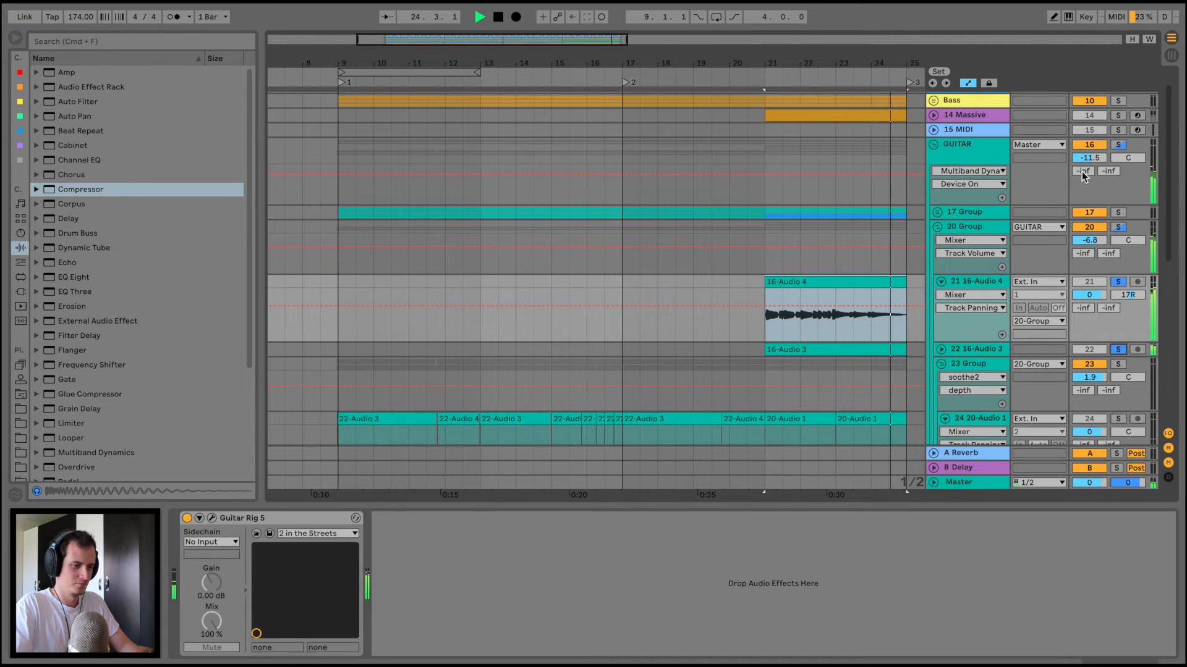
click(1021, 194)
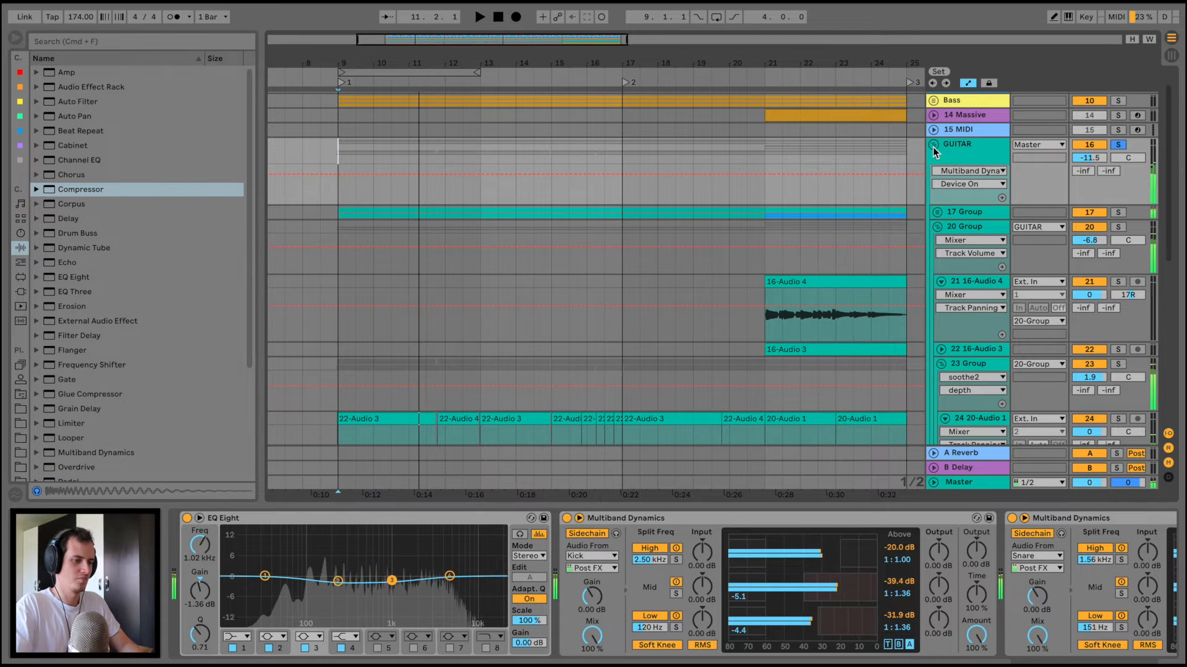
key(space)
click(934, 152)
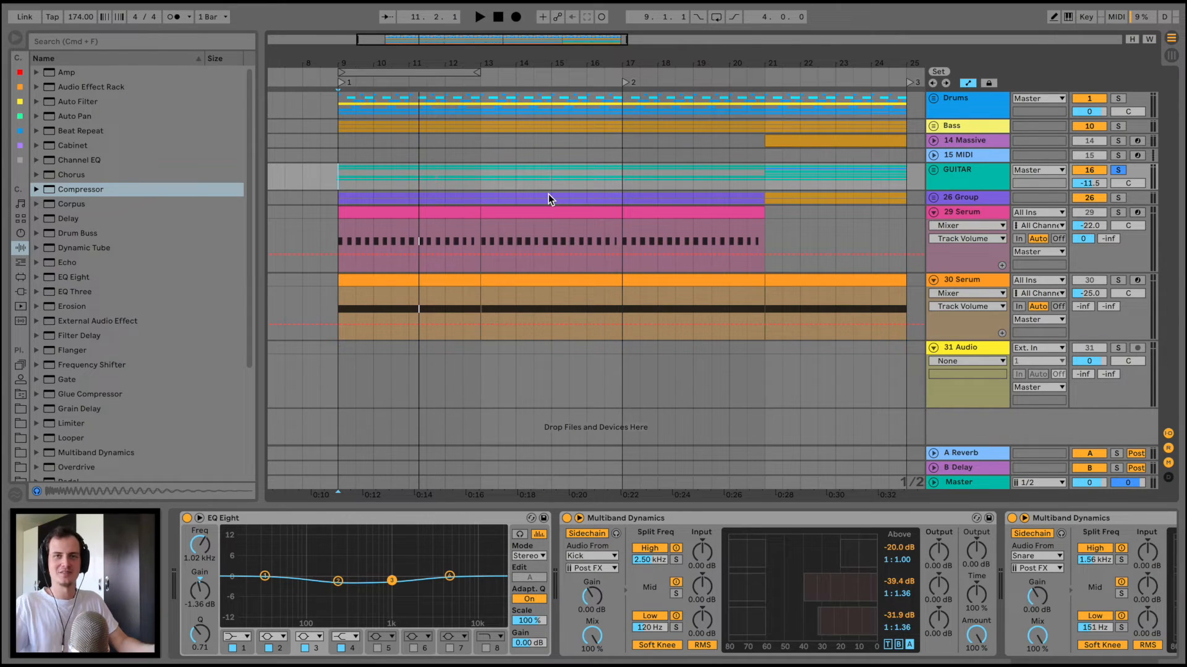
Step: Unfold 26 Group, play it in solo from bar 9, and select its 27 Serum track for inspection
key(space)
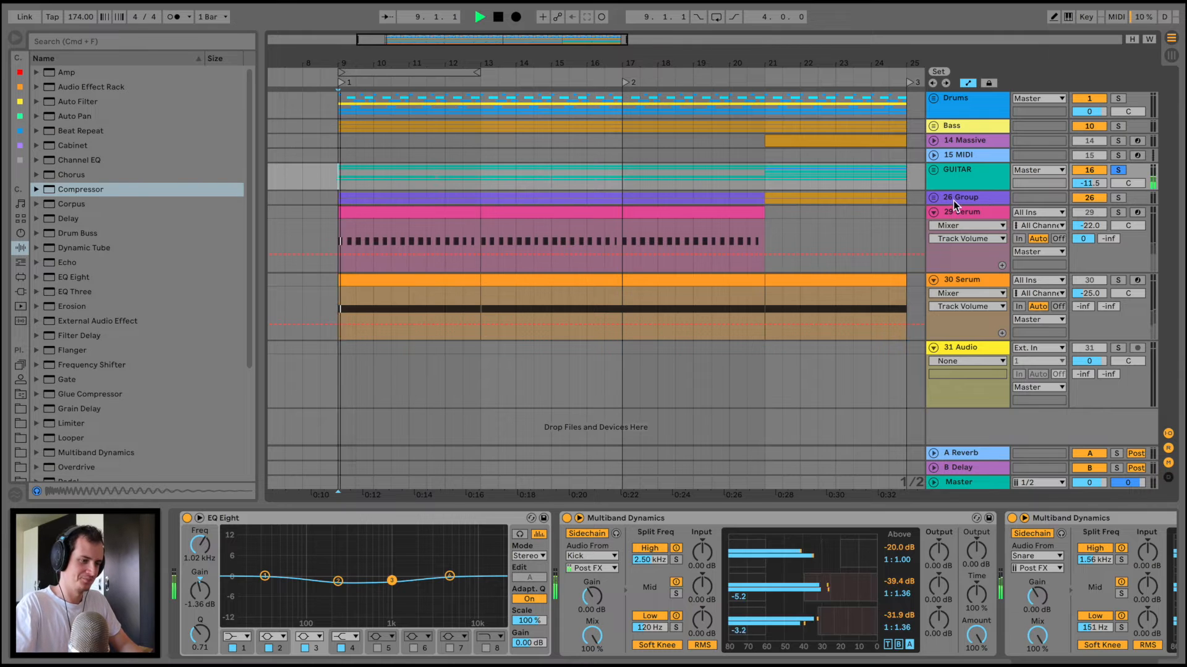
click(944, 198)
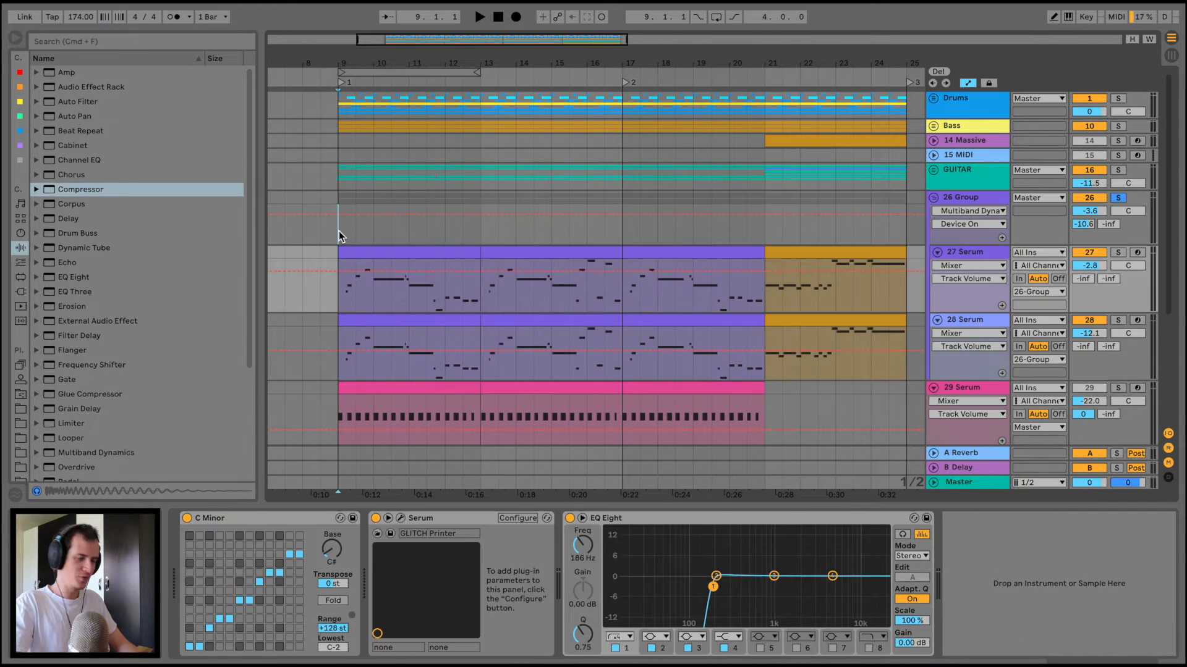
click(339, 232)
key(space)
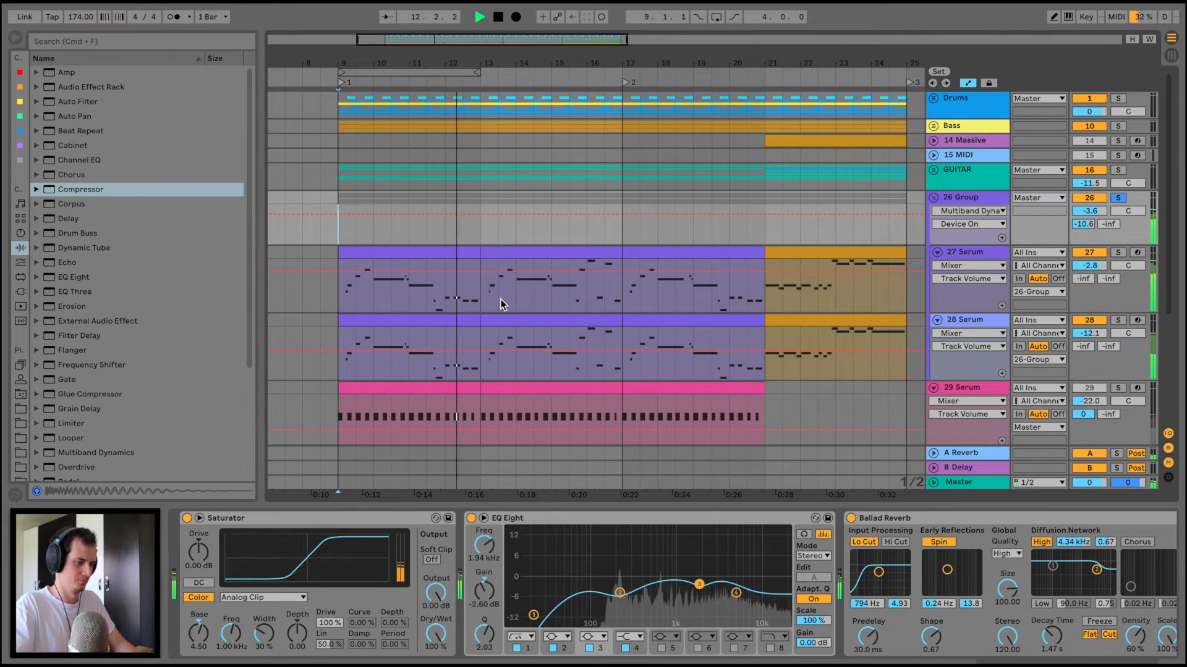
key(space)
click(957, 251)
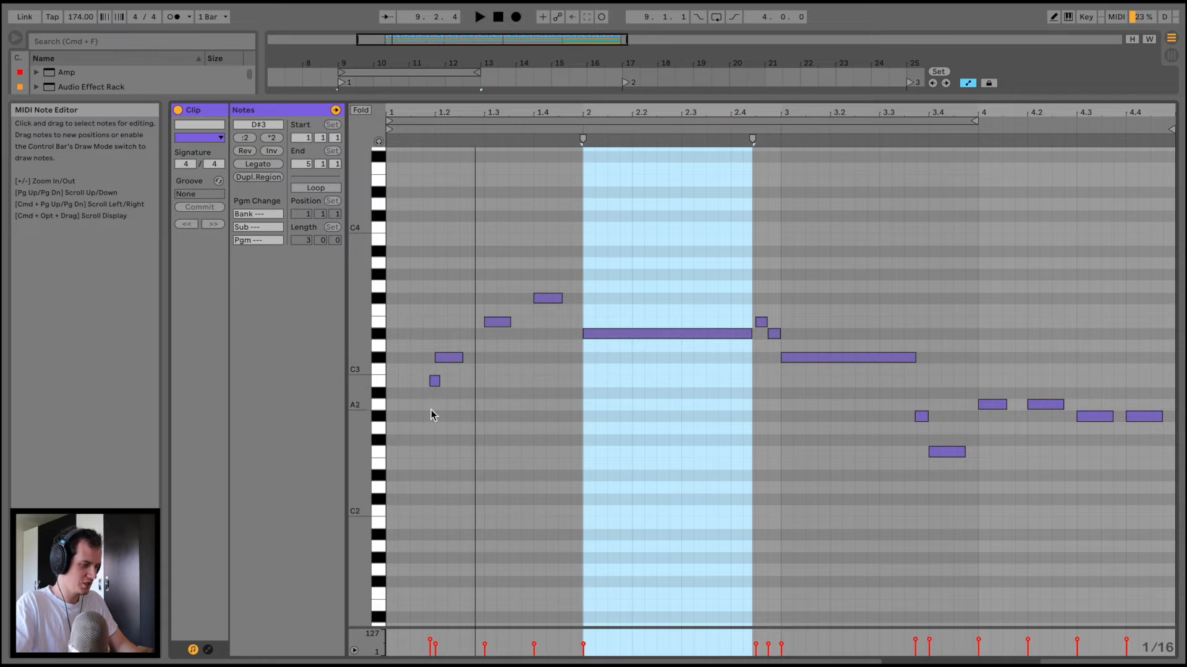
Step: Enlarge the notes in 27 Serum's clip, select the short B2 note before the first C#3, and play the phrase from bar 9
drag(361, 383, 383, 382)
key(space)
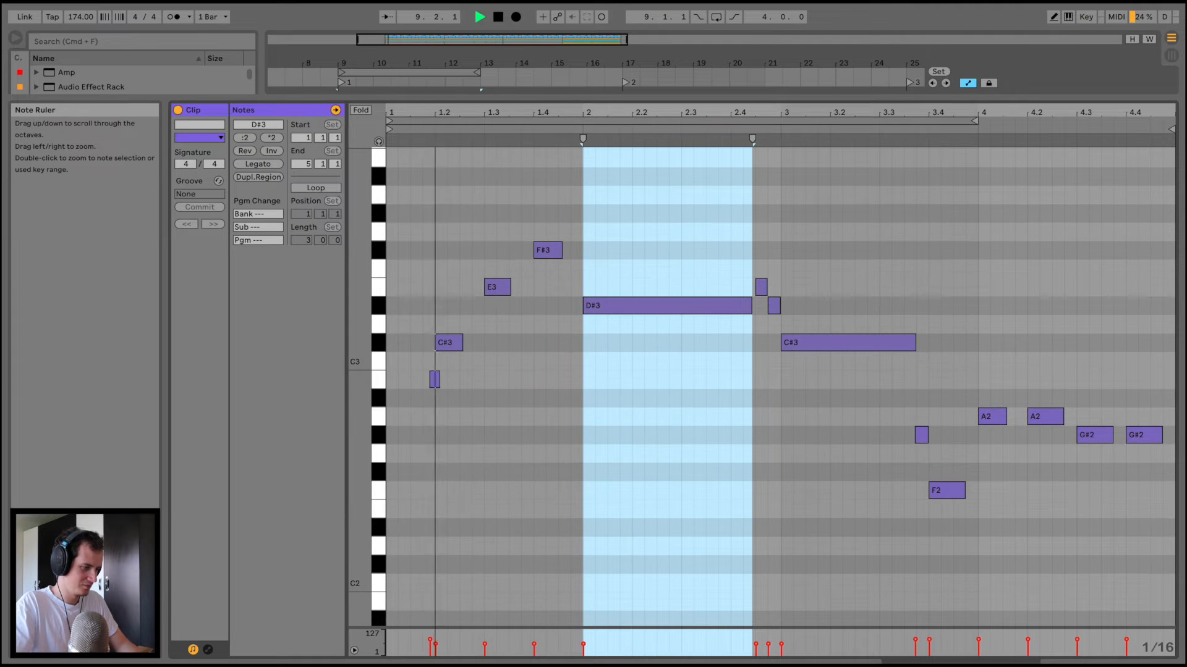
key(space)
click(429, 392)
click(430, 383)
key(space)
key(space)
key(space)
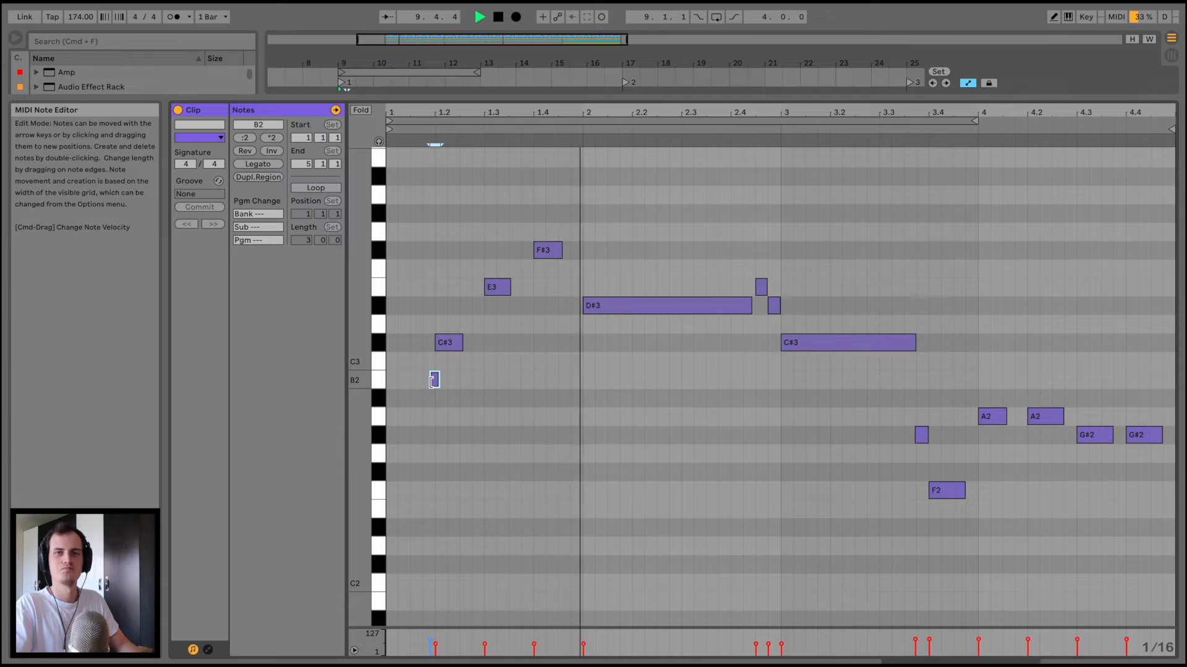
Step: Replay the clip while examining the short note before F2 near beat 3.4, and return to 27 Serum's devices
key(space)
key(space)
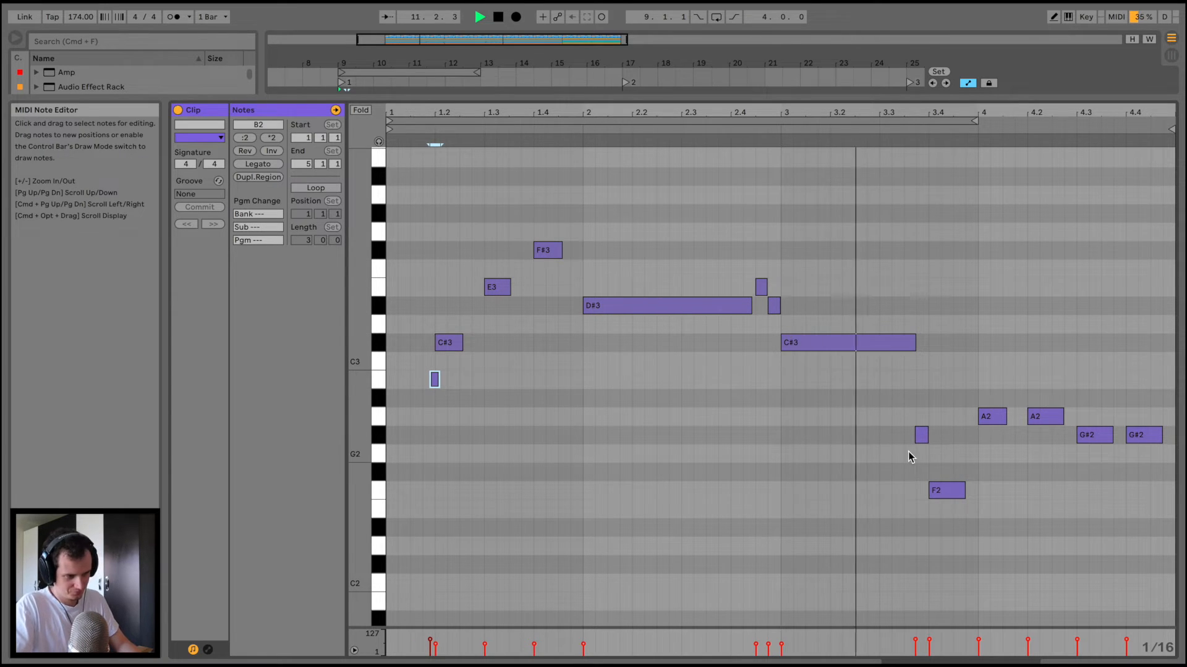
drag(900, 98, 893, 475)
scroll(726, 234, up, 3)
key(space)
key(shift+Tab)
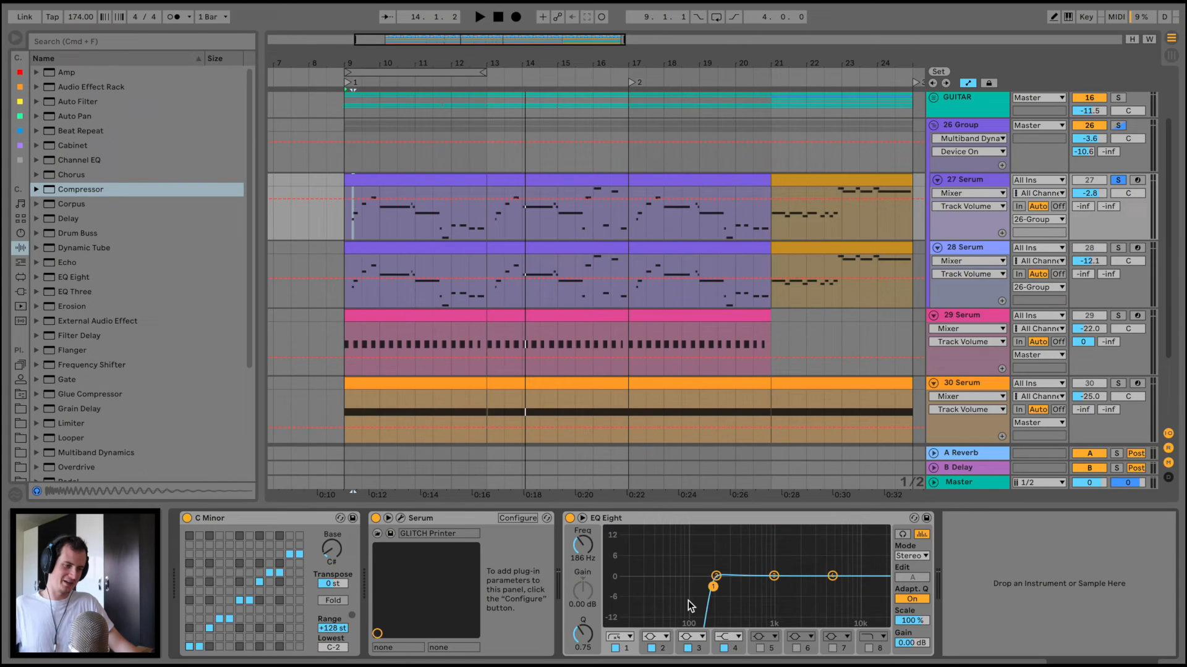
Step: Play 27 Serum in solo, bypass its EQ Eight to compare the sound, and turn the EQ back on
key(space)
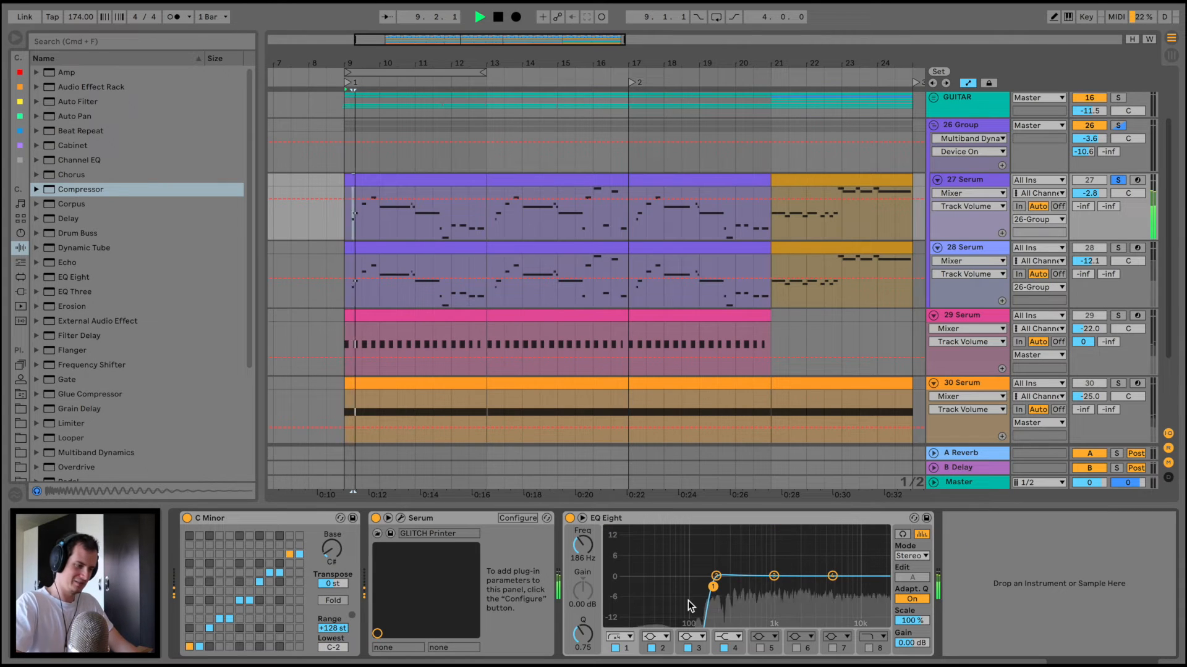
click(569, 518)
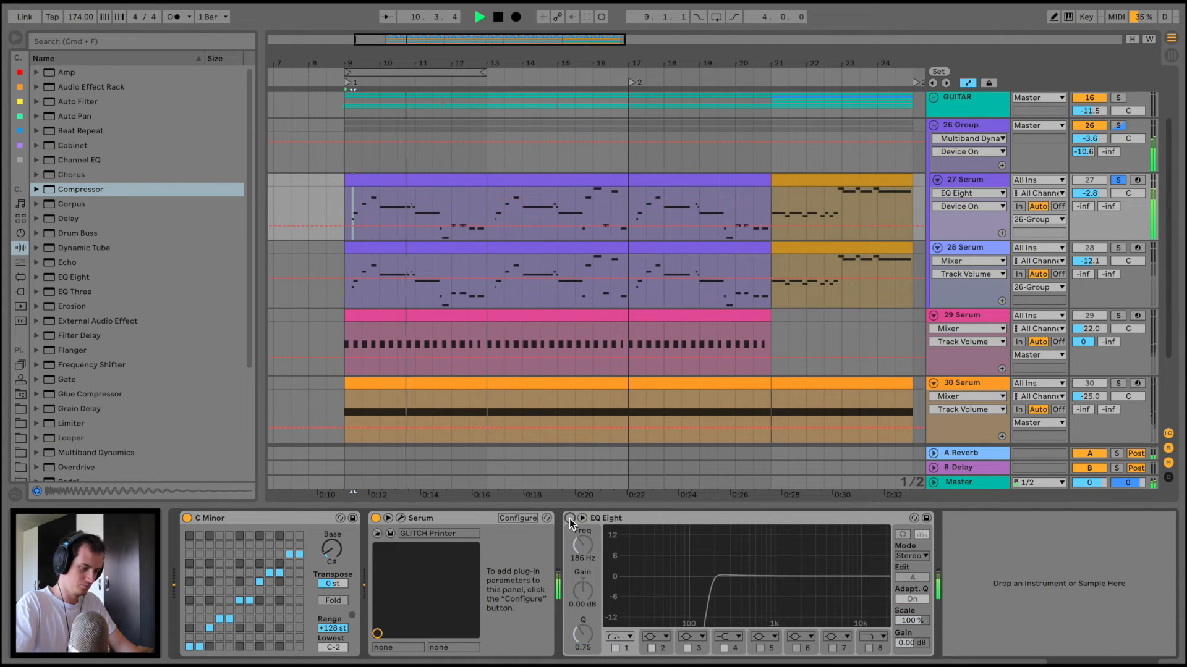
key(space)
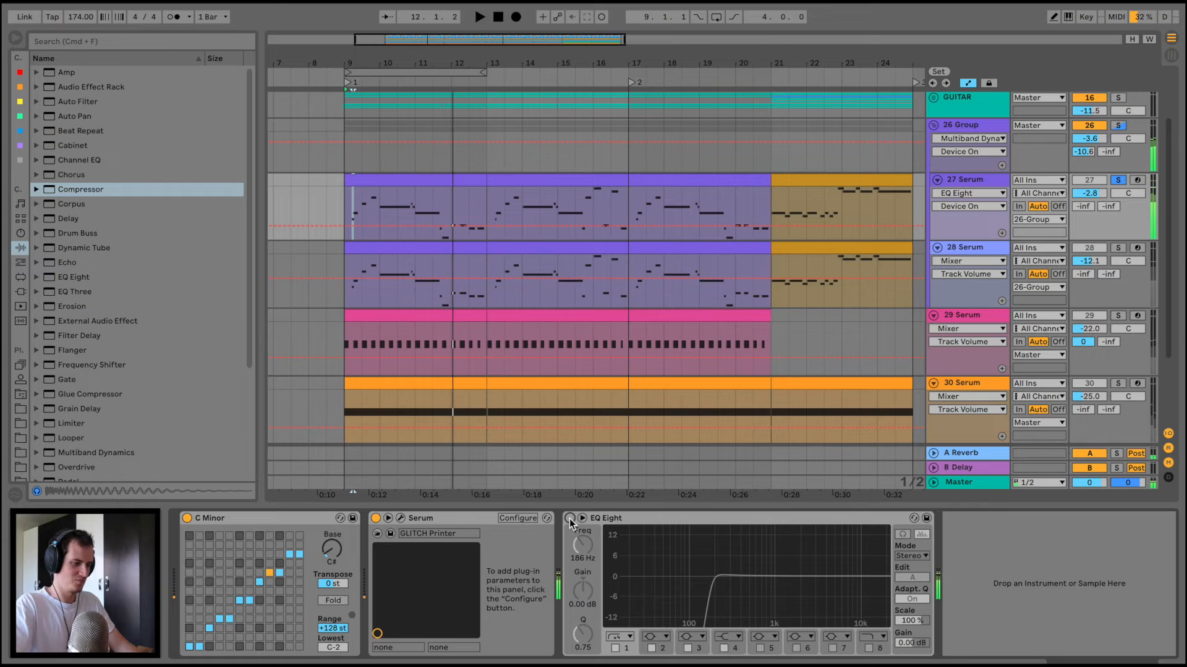
click(569, 518)
Step: Play 28 Serum in solo, open its Serum plug-in to examine the oscillator and FX settings, and close it
click(970, 254)
key(space)
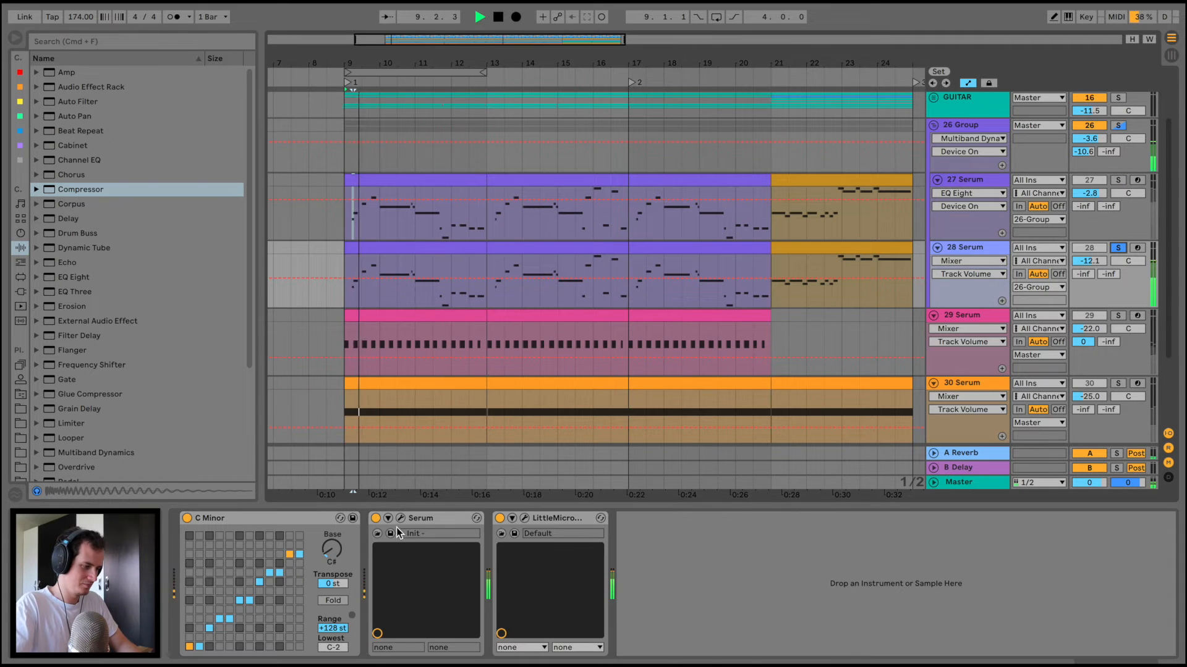
click(401, 519)
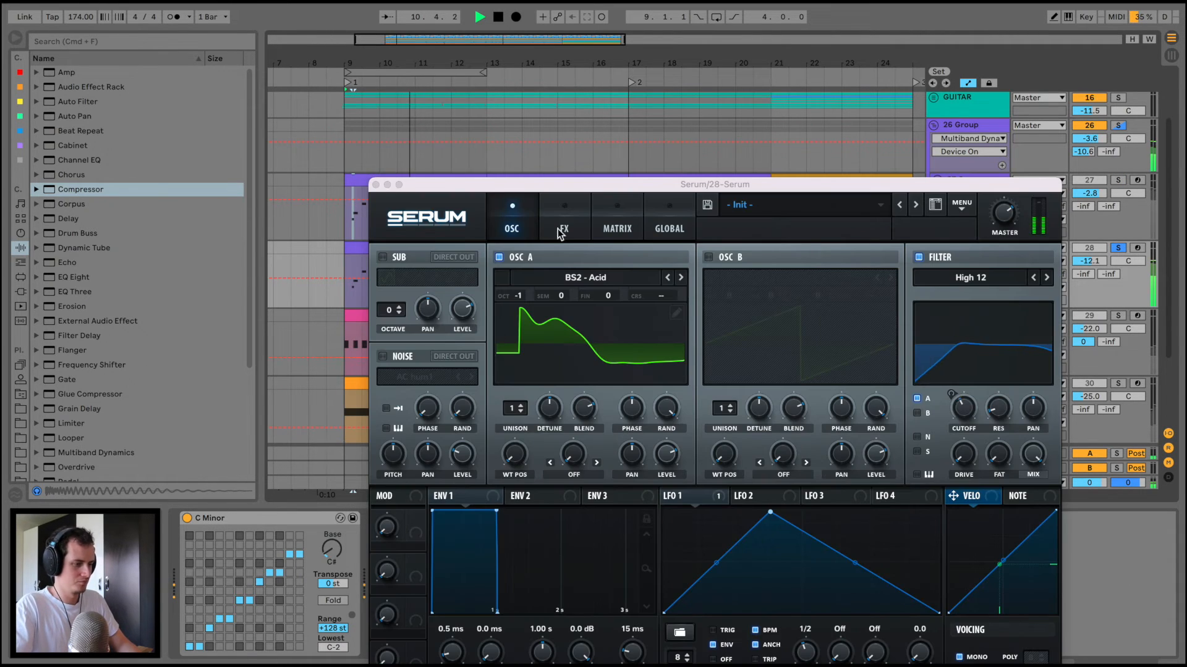
drag(616, 184, 512, 52)
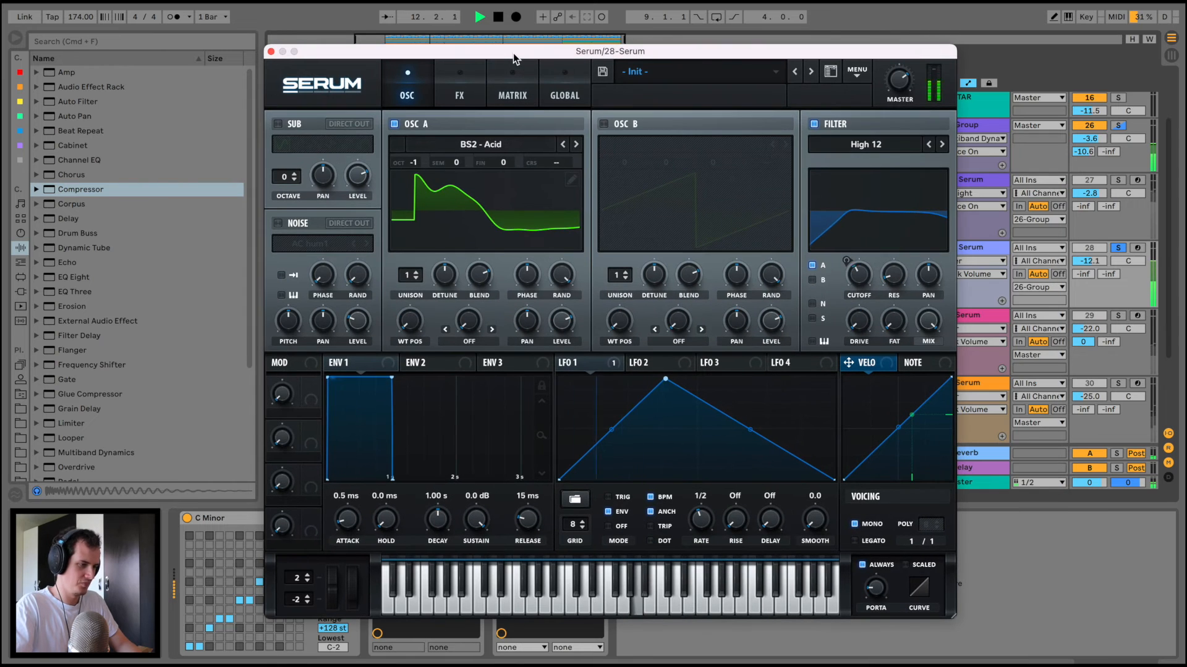
key(space)
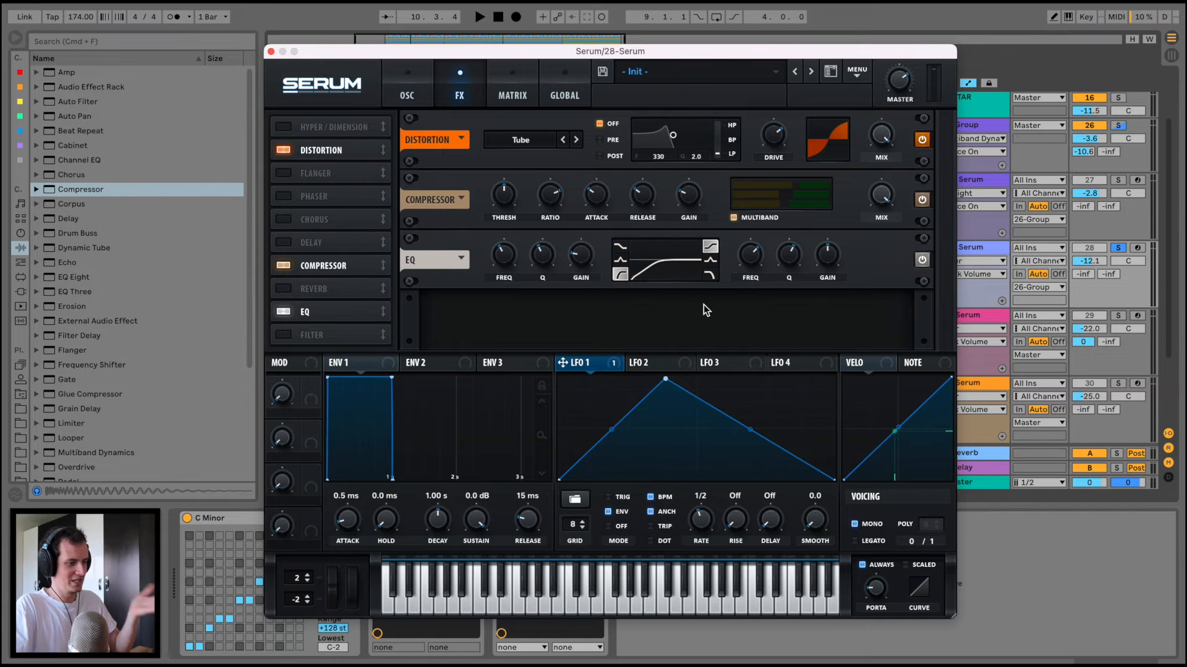
click(271, 52)
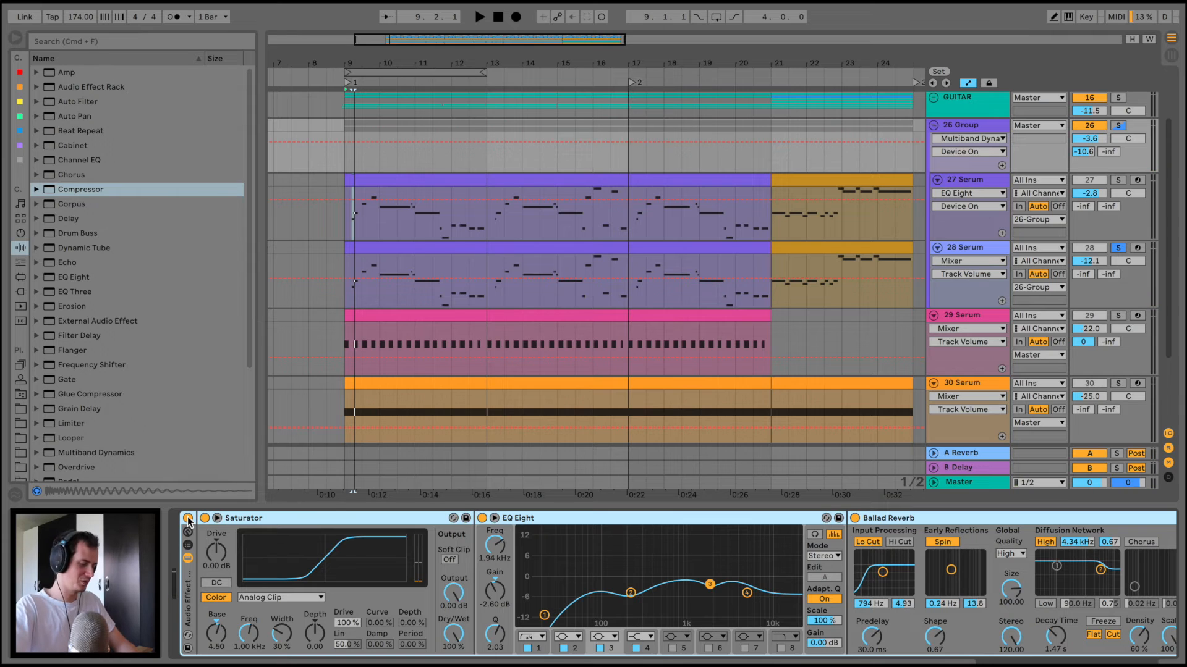
Step: Play the whole 26 Group in solo with its first Audio Effect Rack bypassed, and turn the rack back on
click(187, 518)
key(space)
click(1120, 126)
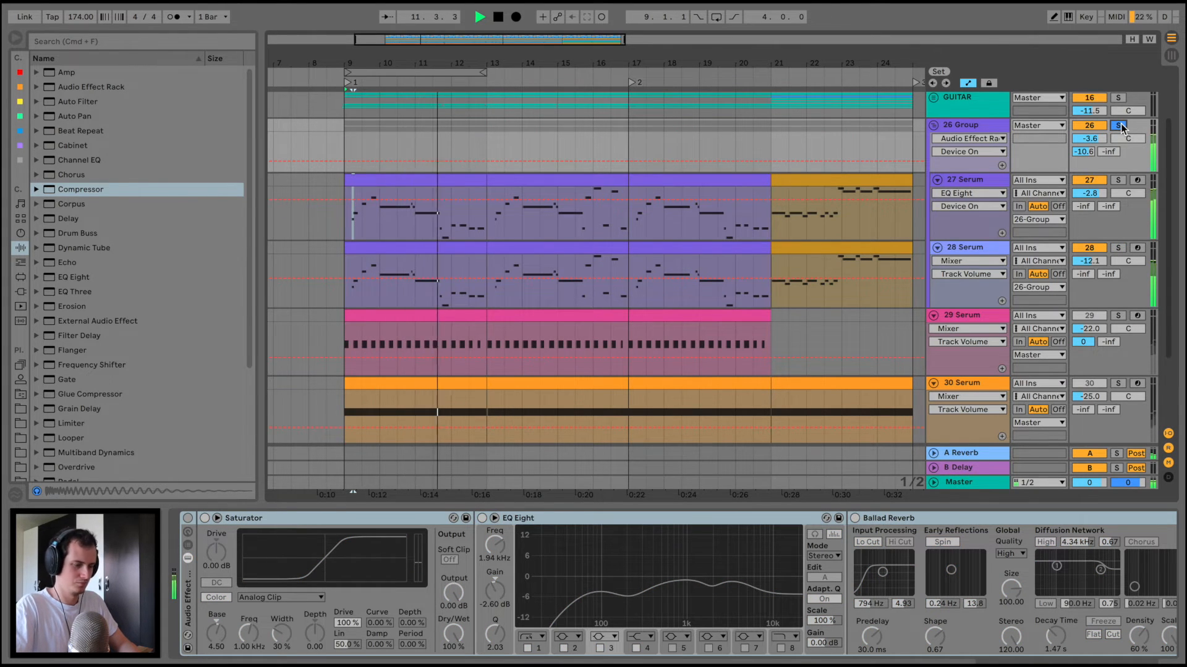
click(187, 519)
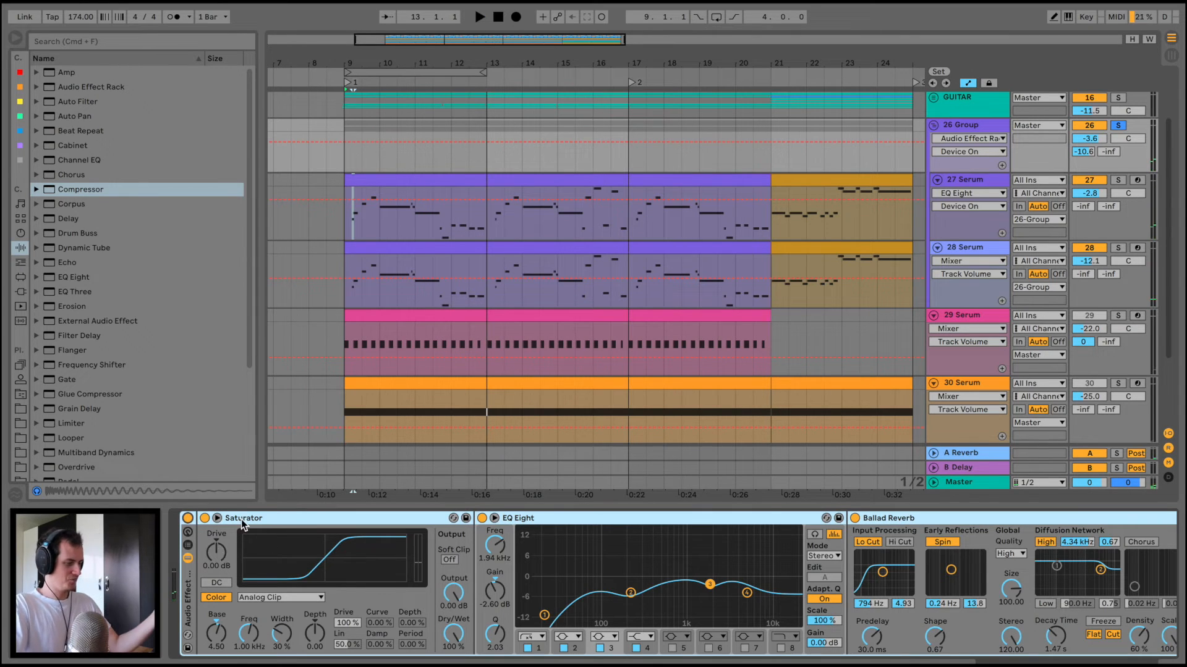
Step: Set the Base of the Saturator on 26 Group to 3.43 while the group plays
click(271, 521)
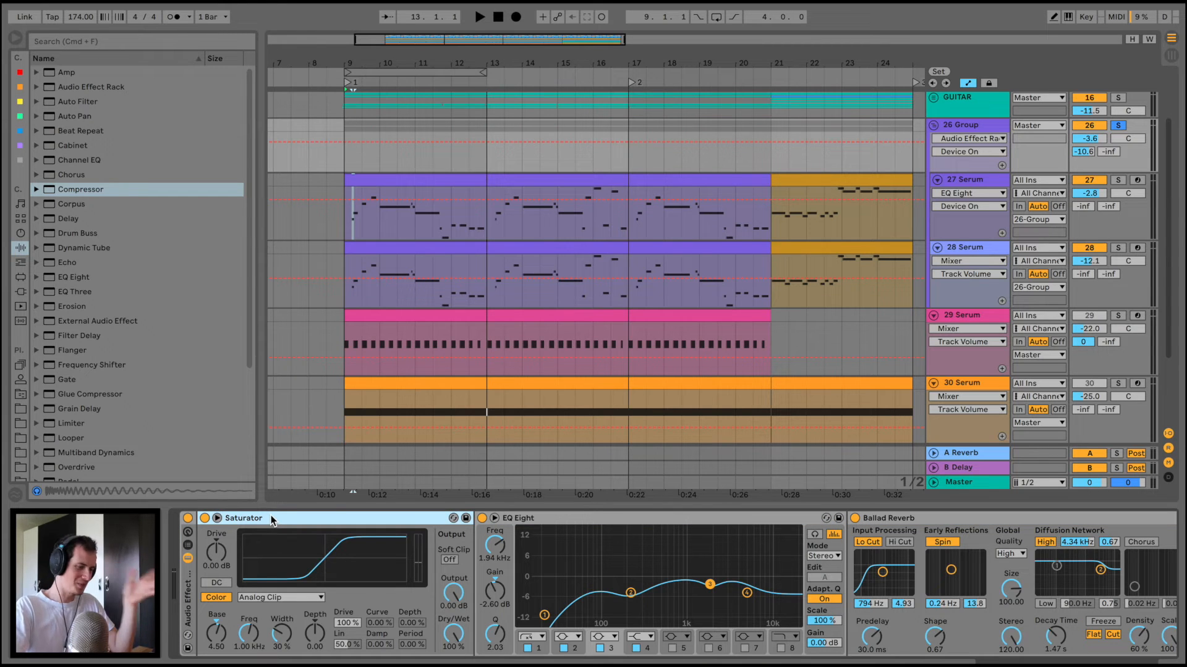
key(space)
drag(216, 633, 217, 595)
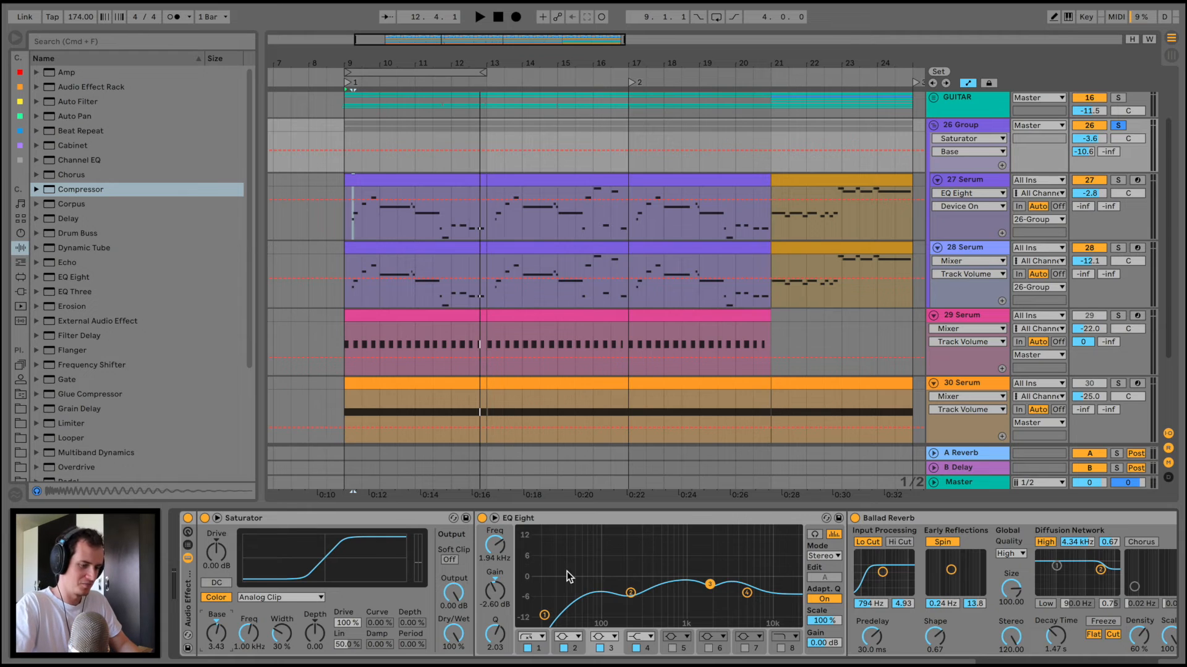
Step: Examine 26 Group's Bass - Punch compressor, Utility, macro rack and LFO devices during playback
scroll(566, 571, right, 10)
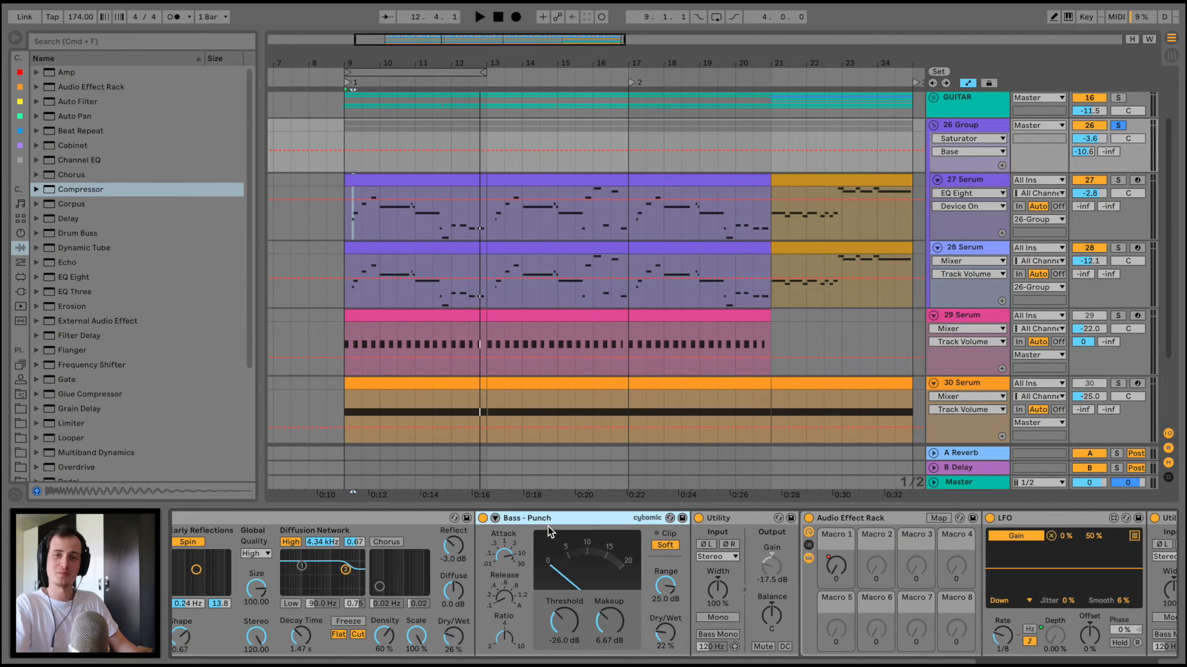
scroll(548, 525, right, 3)
key(space)
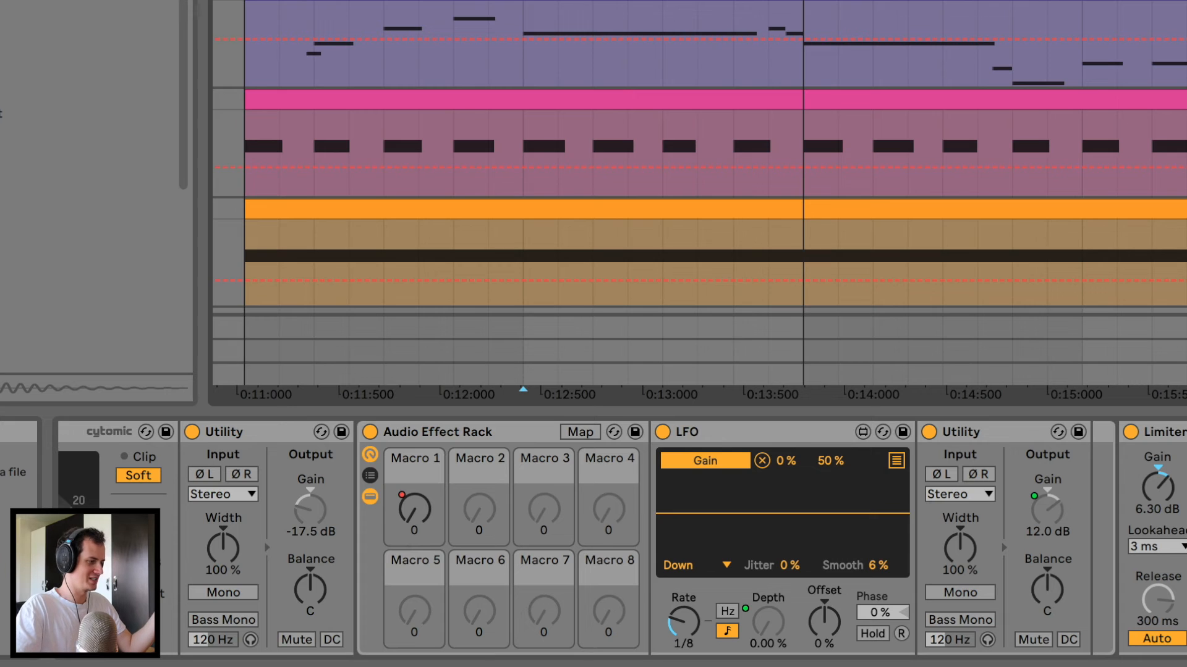
Step: Set the Auto Pan's Amount to 0% and delete the Auto Pan from 26 Group
scroll(1111, 312, down, 1)
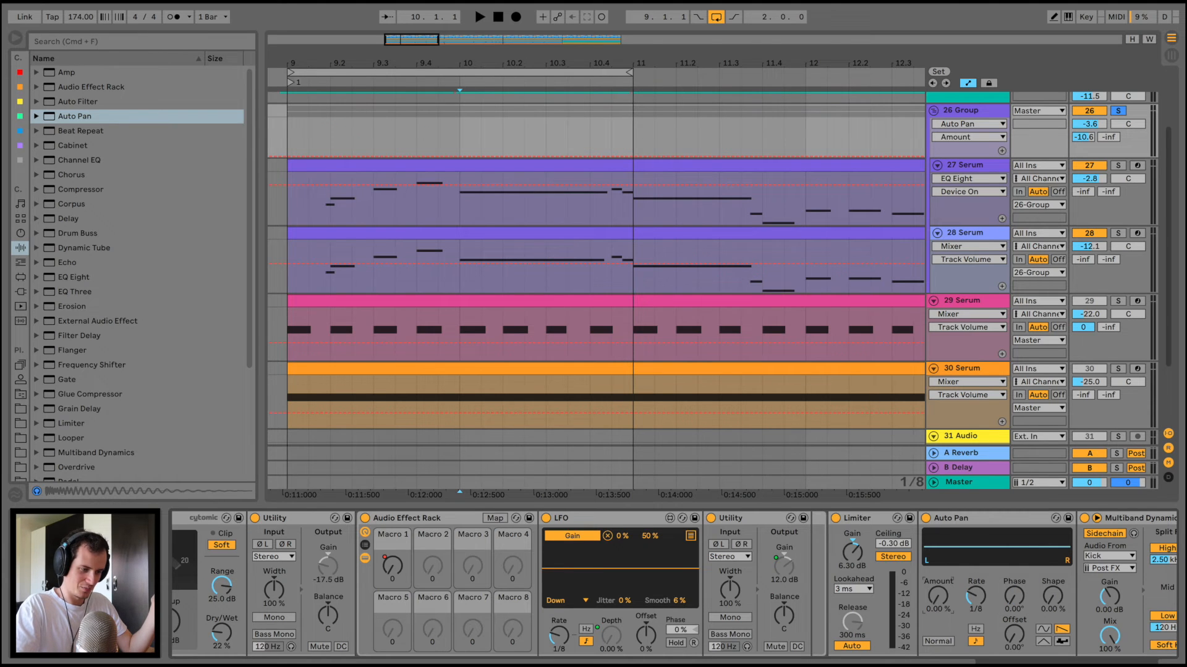
drag(937, 596, 937, 649)
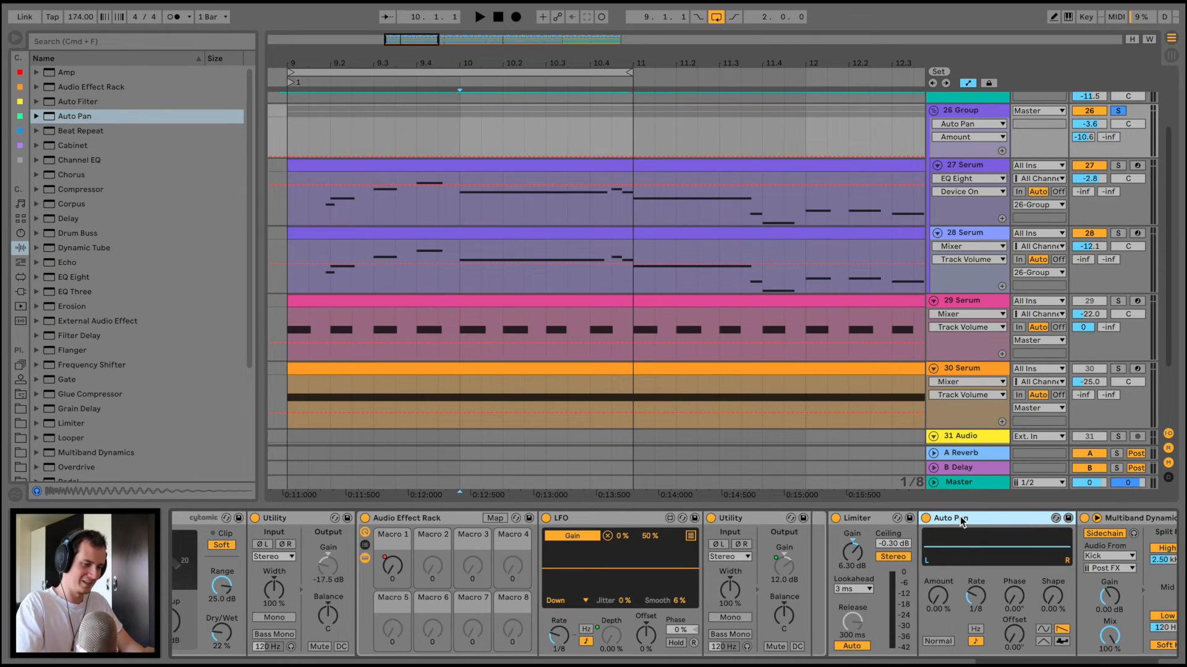
key(Delete)
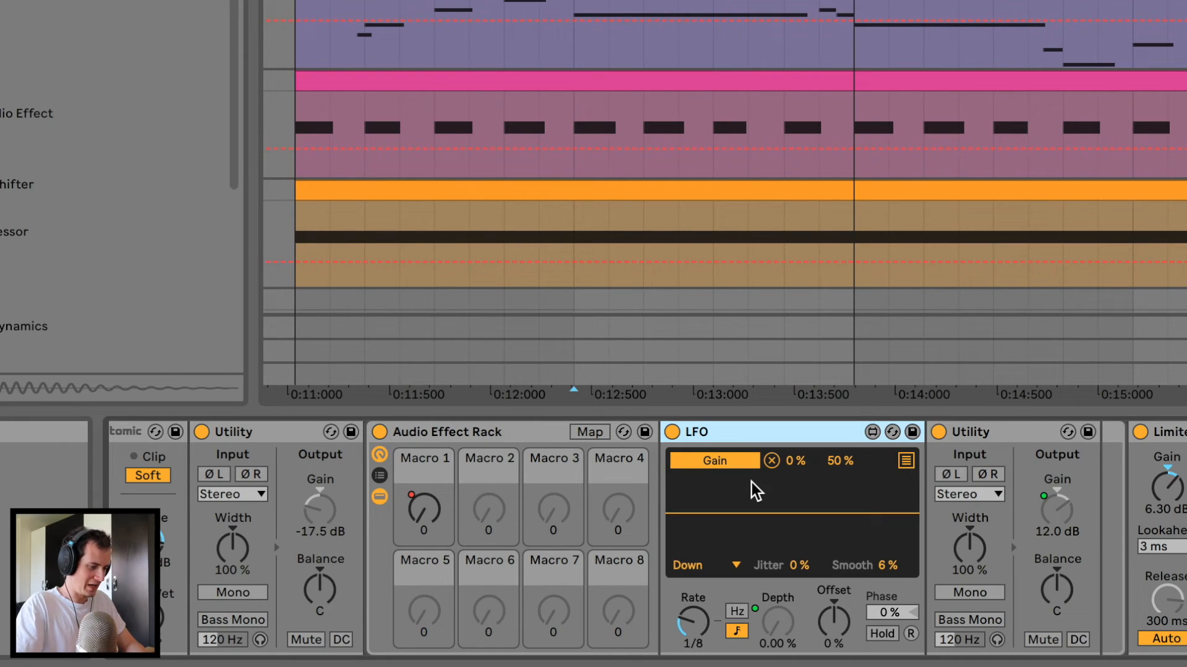
Step: Play 26 Group's LFO gain effect and loop the section from 10.2.1 with a length of 0.2.2
scroll(572, 554, left, 2)
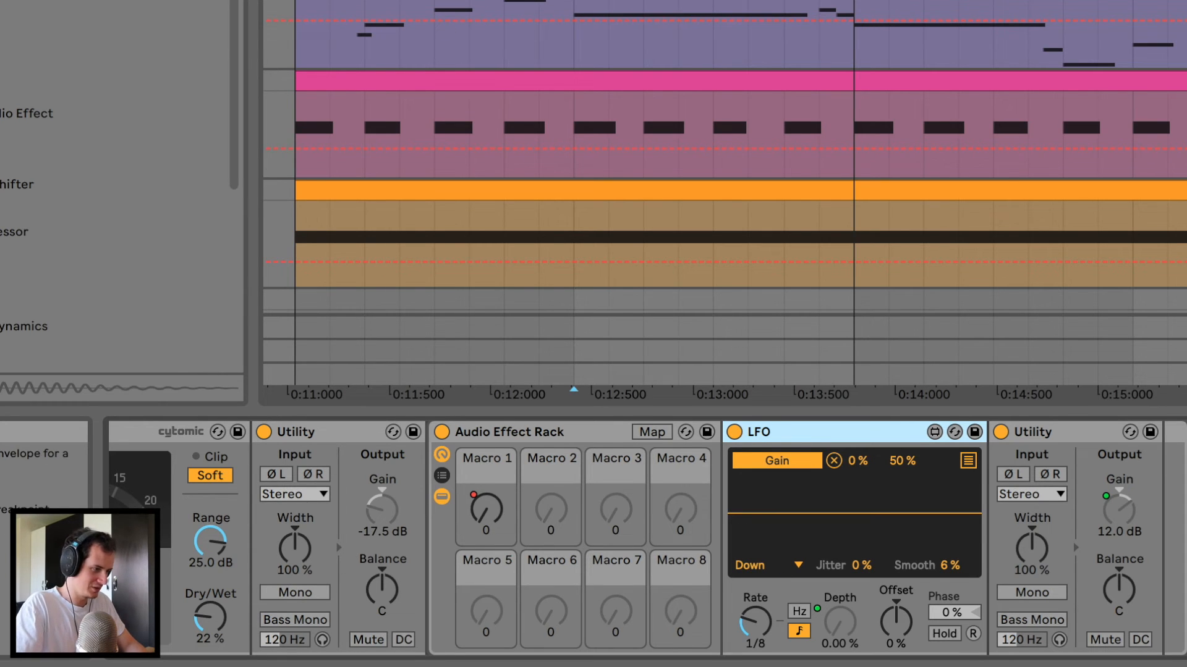
key(space)
key(space)
drag(643, 4, 785, 3)
key(space)
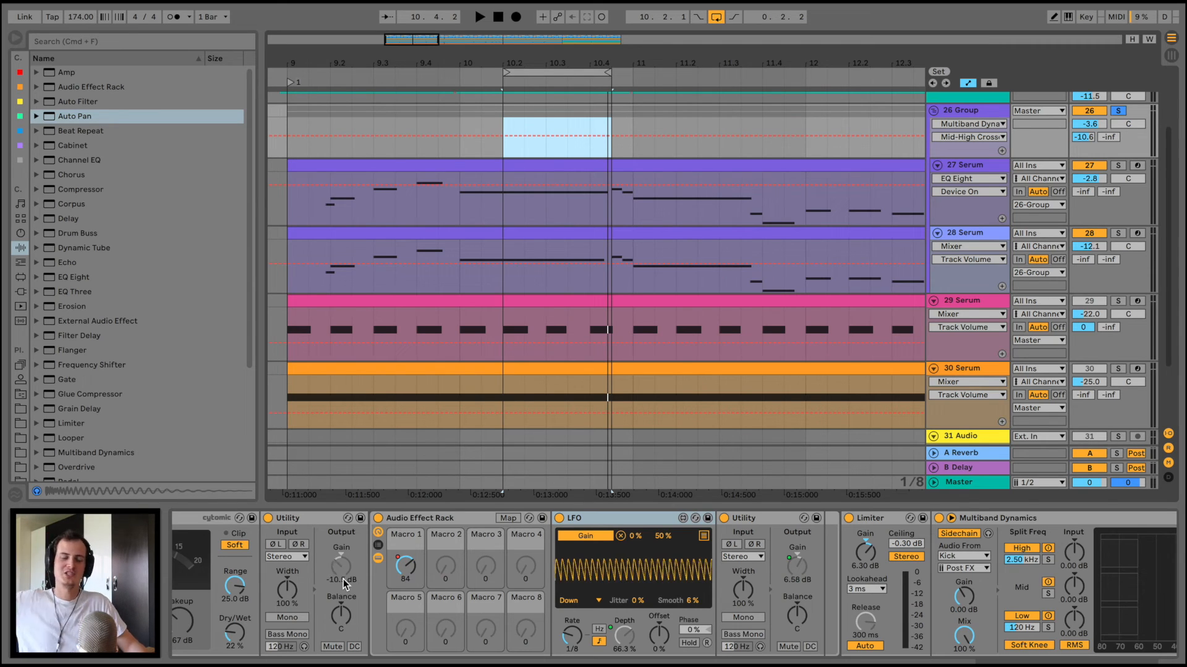
Step: Show 26 Group's Macro 1 automation, play it in solo from bar 9, and re-enable the Utility after the LFO
click(407, 577)
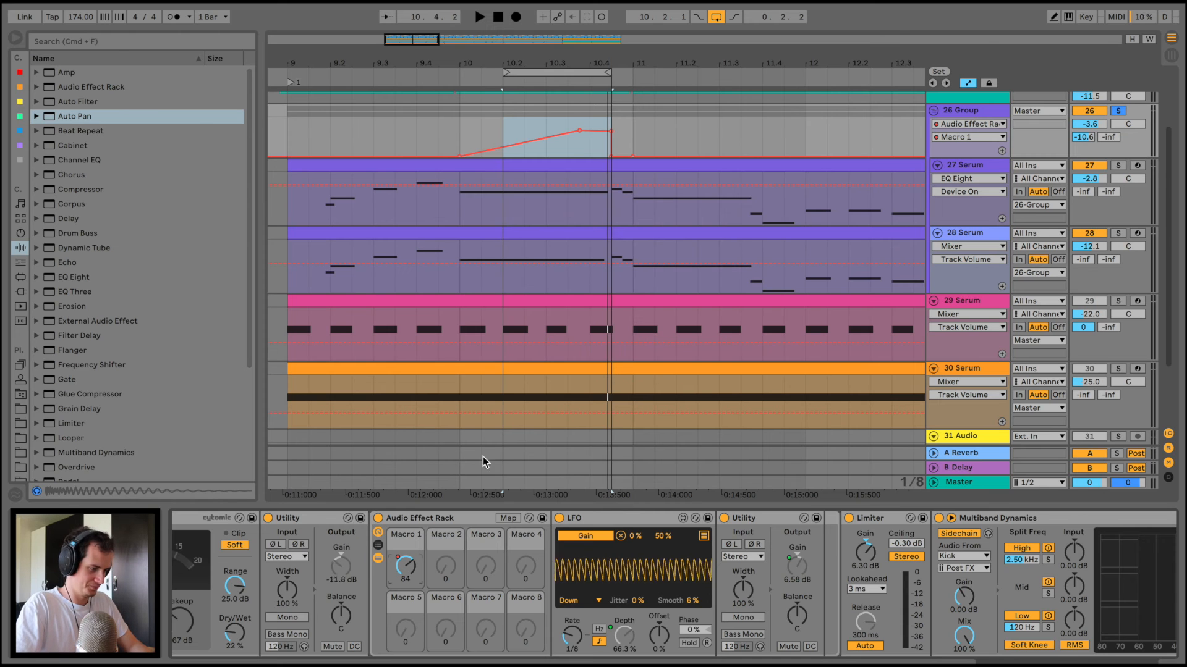
click(289, 123)
key(space)
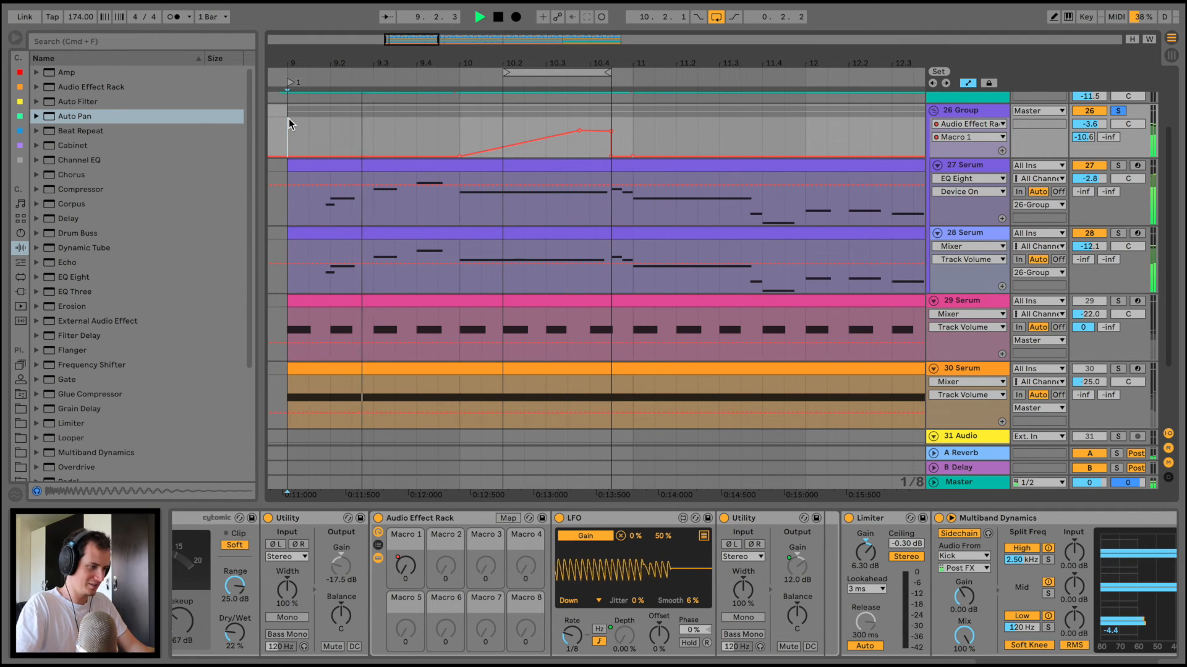
key(space)
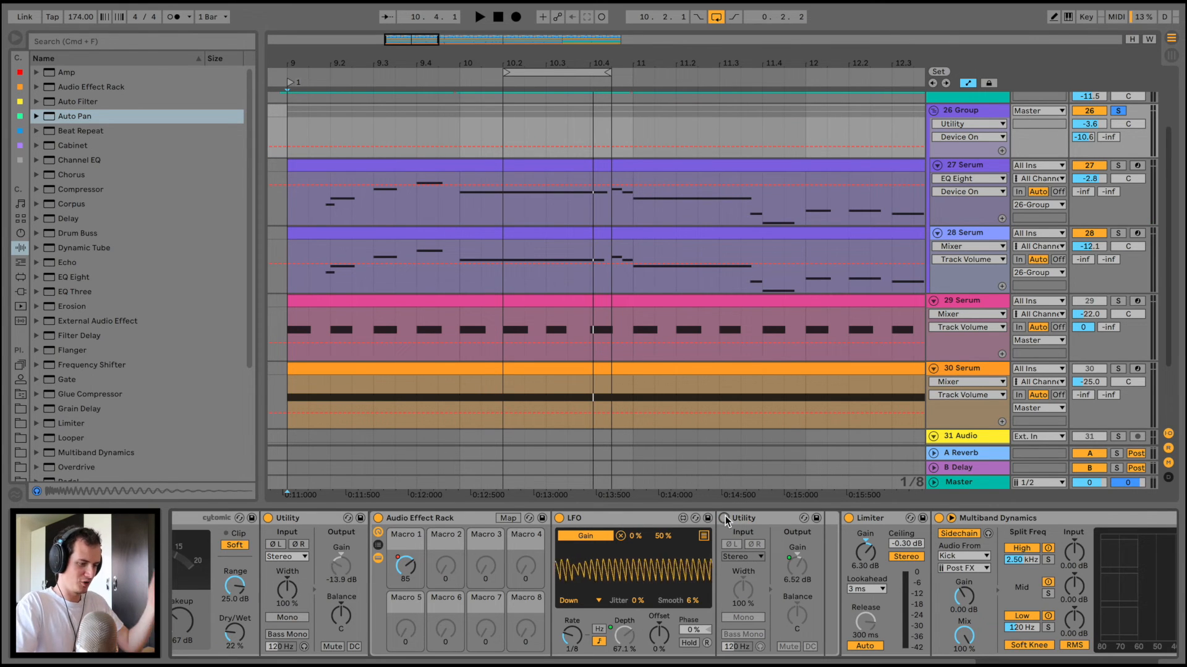
click(723, 517)
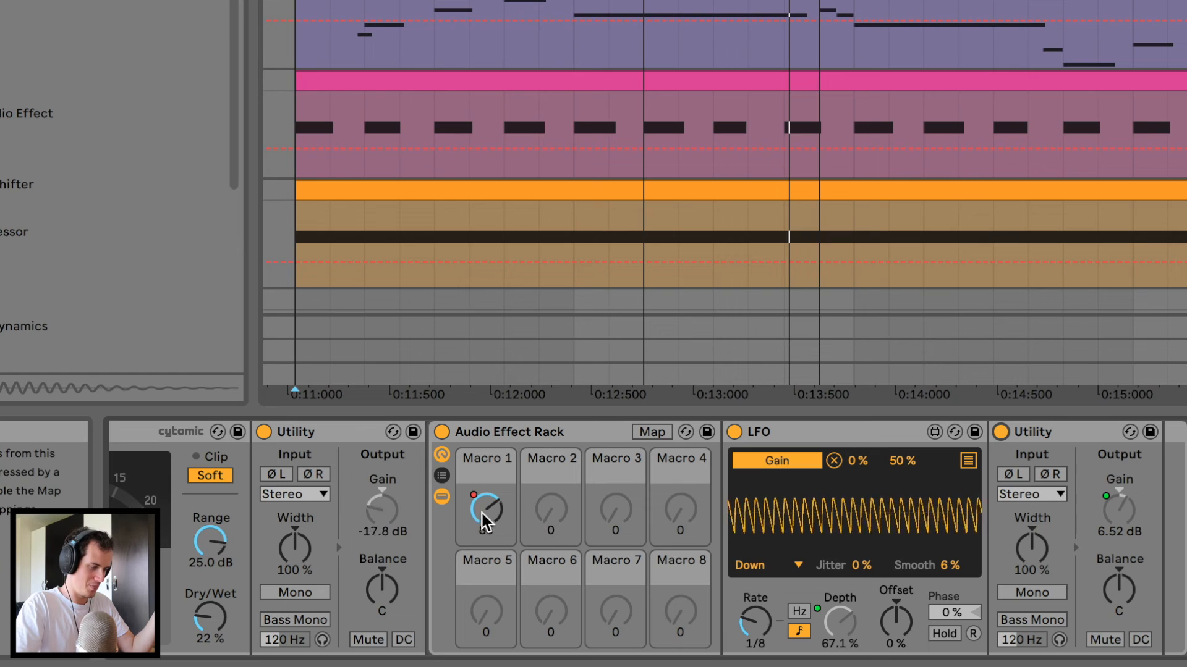
key(space)
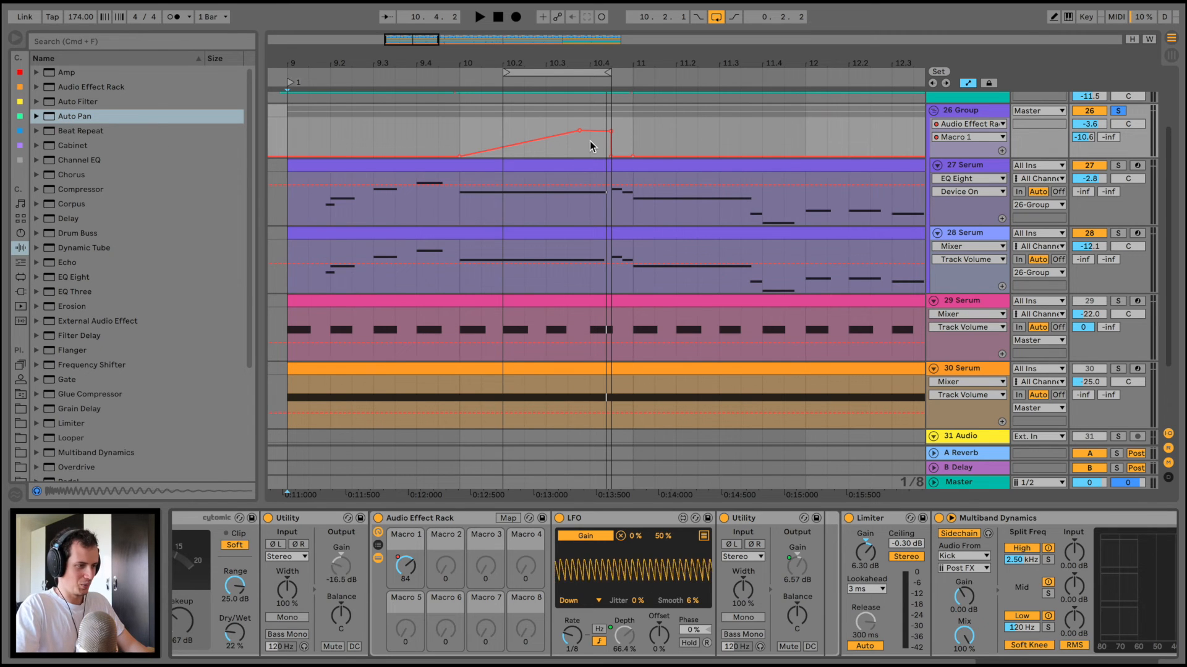
Step: Examine the Kick- and Snare-sidechained Multiband Dynamics devices at the end of 26 Group's effect chain
drag(614, 63, 615, 43)
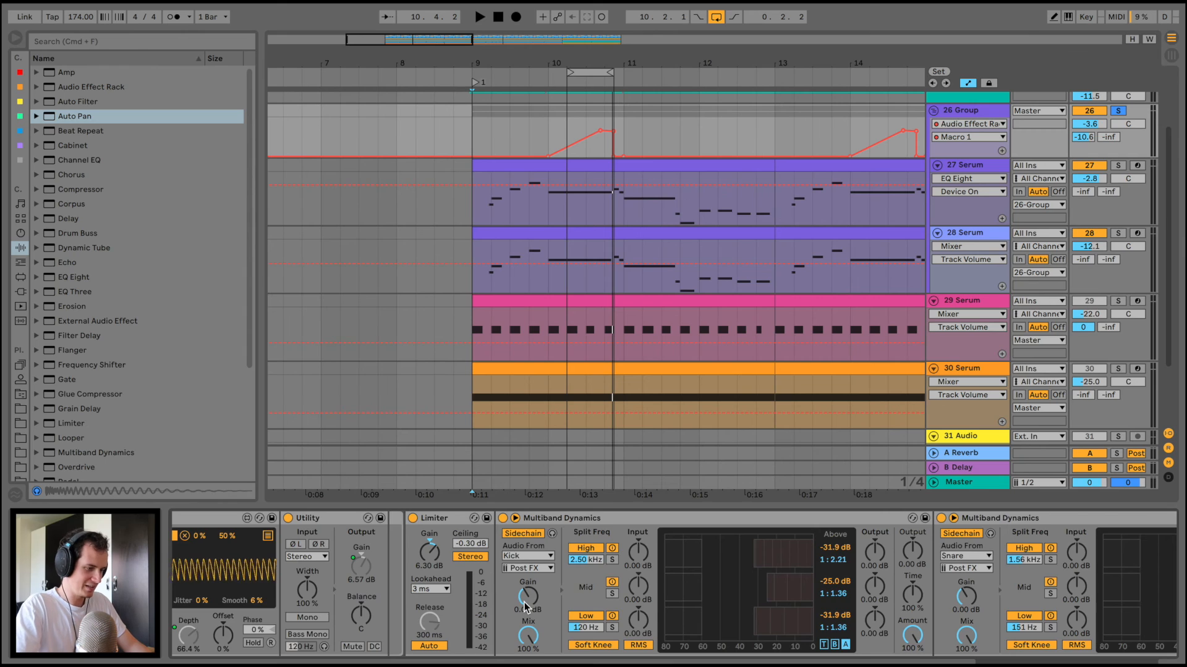
scroll(370, 621, right, 6)
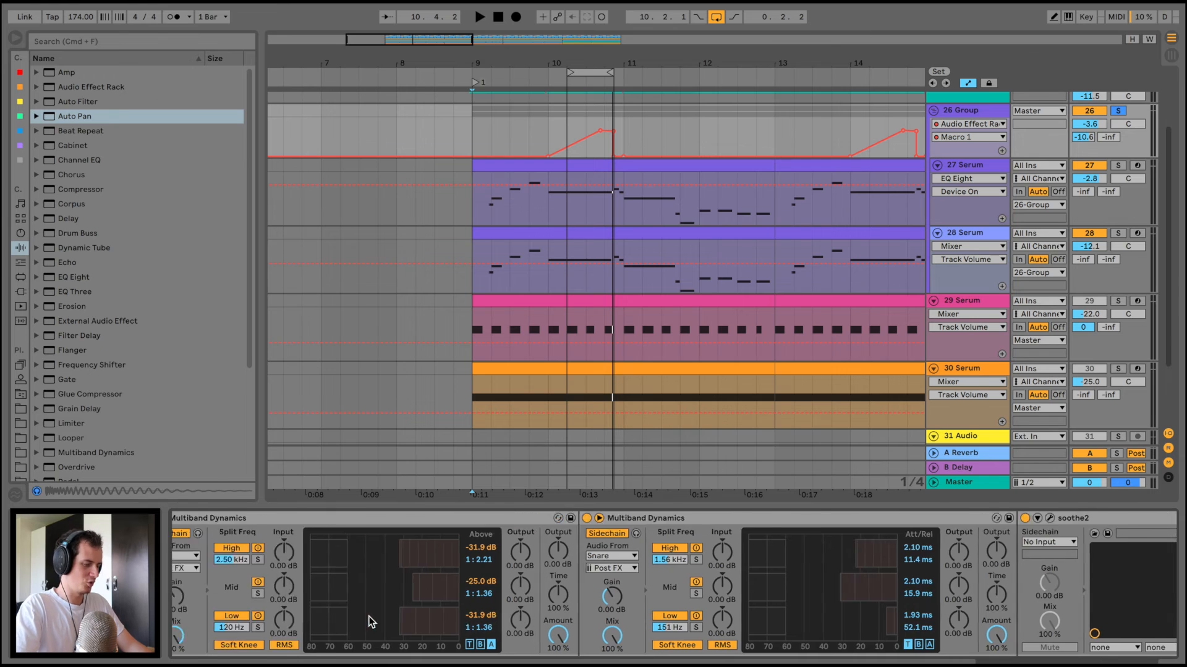
scroll(371, 621, left, 5)
scroll(715, 540, right, 5)
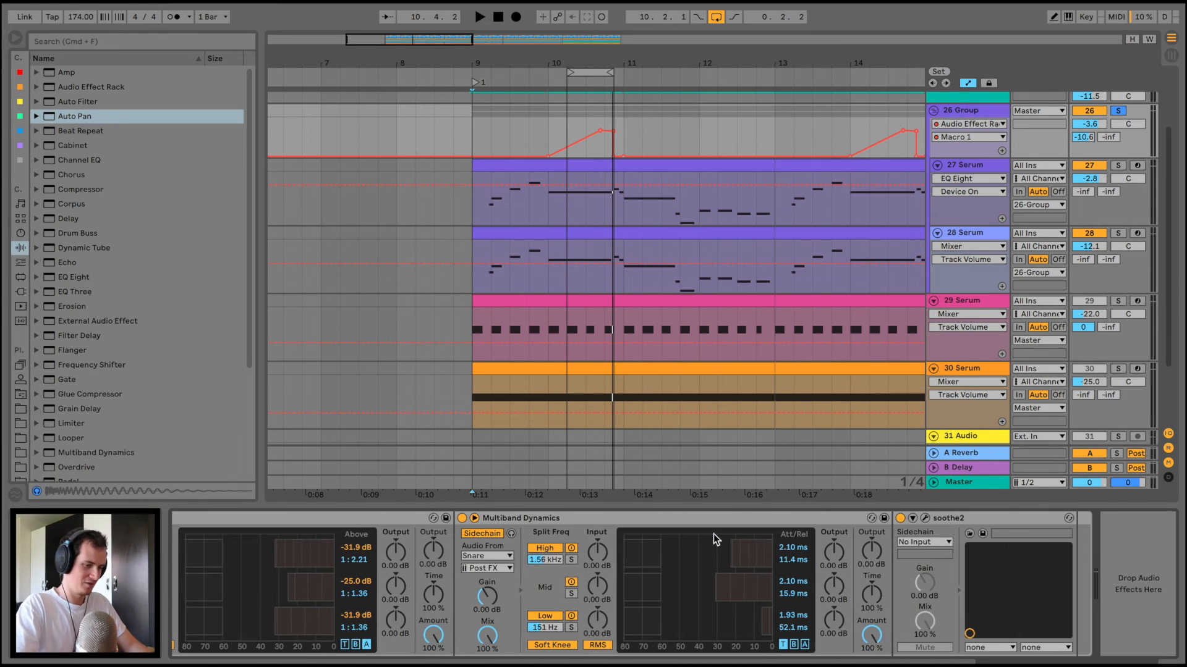
Step: Open soothe2 on 26 Group, examine its settings during playback from bar 9, and close it
click(924, 521)
key(space)
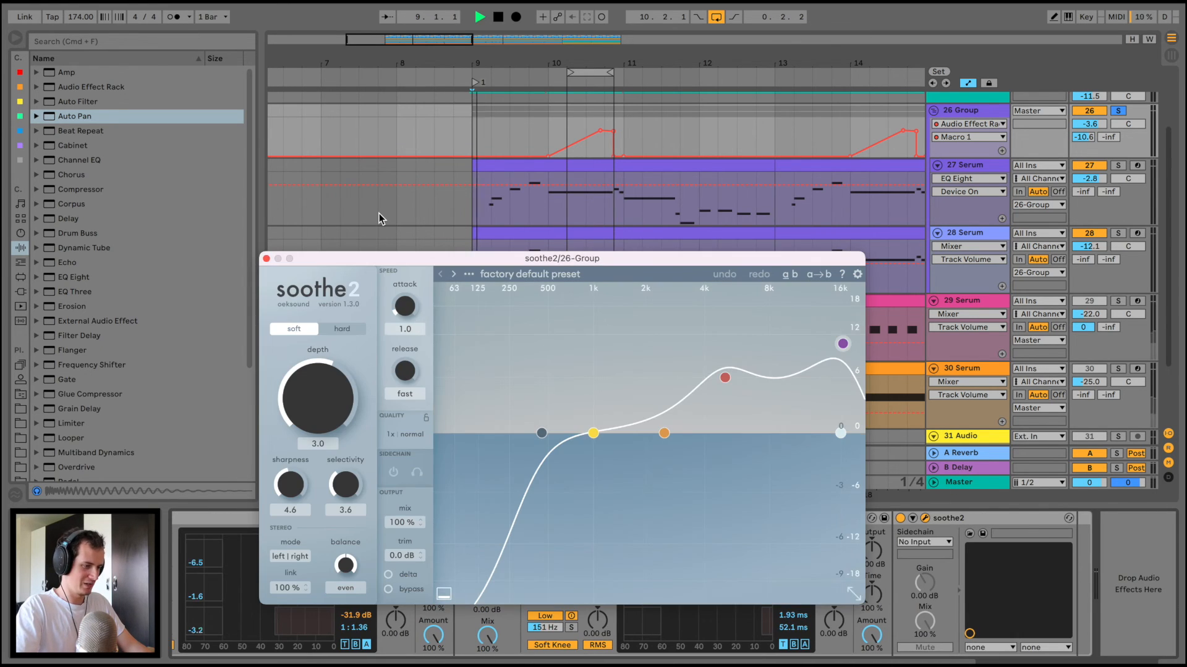
key(space)
click(266, 259)
Step: Turn off solo on 26 Group and play it with all the other tracks from bar 9
drag(508, 68, 521, 62)
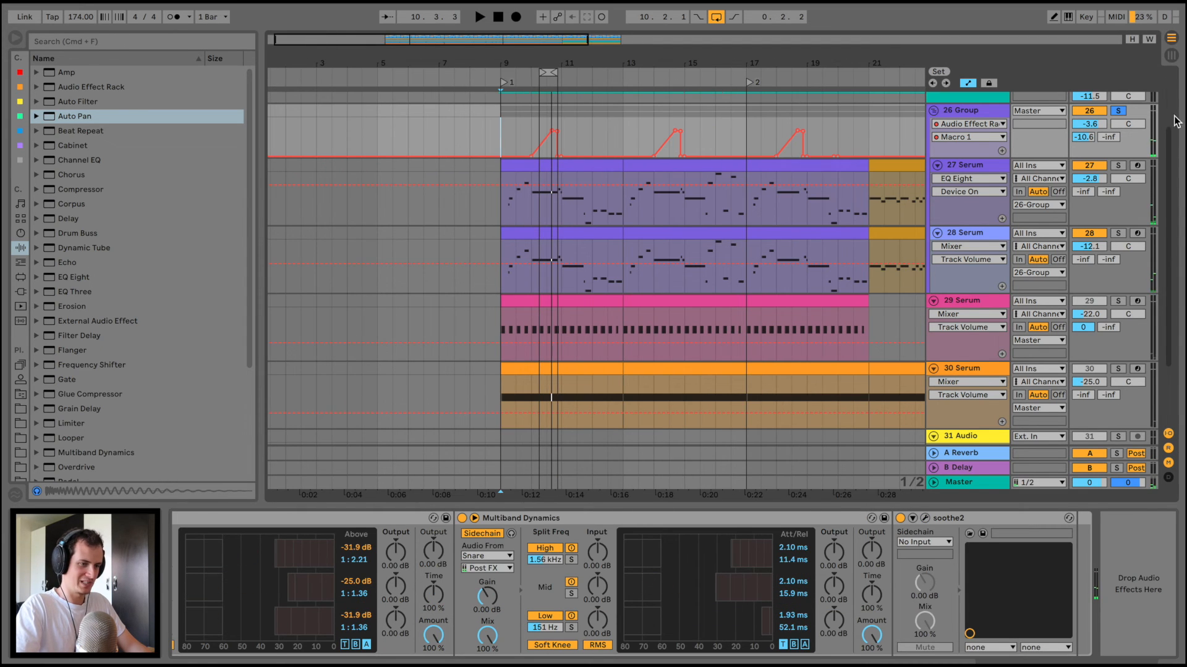
click(1117, 111)
key(space)
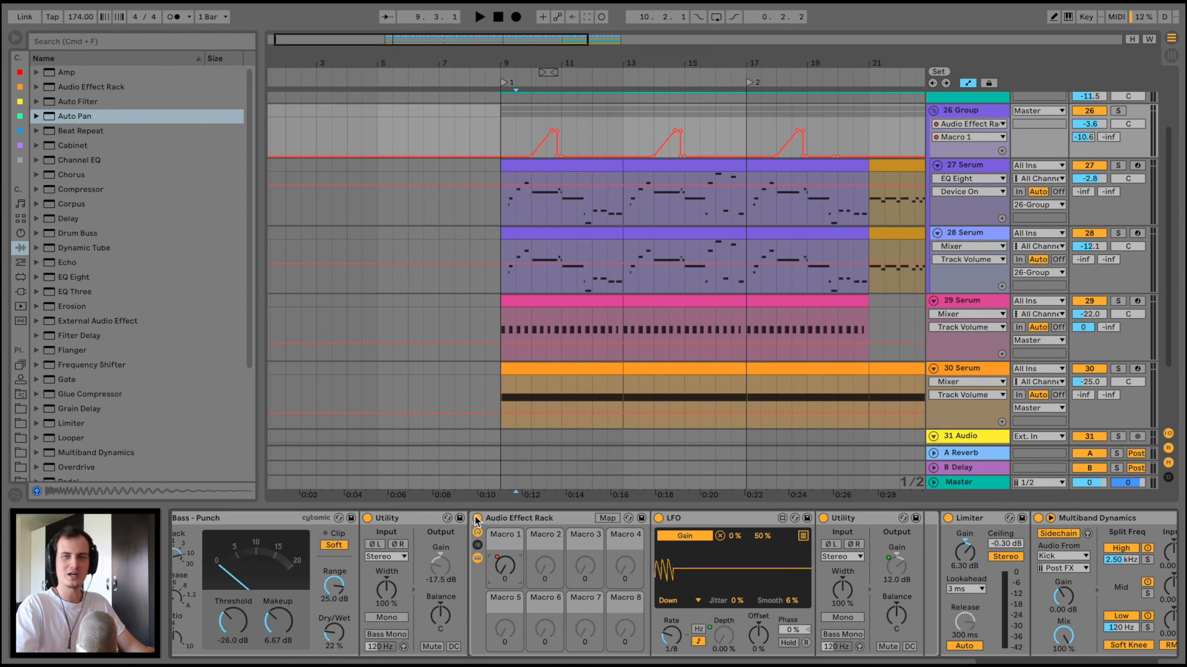
key(space)
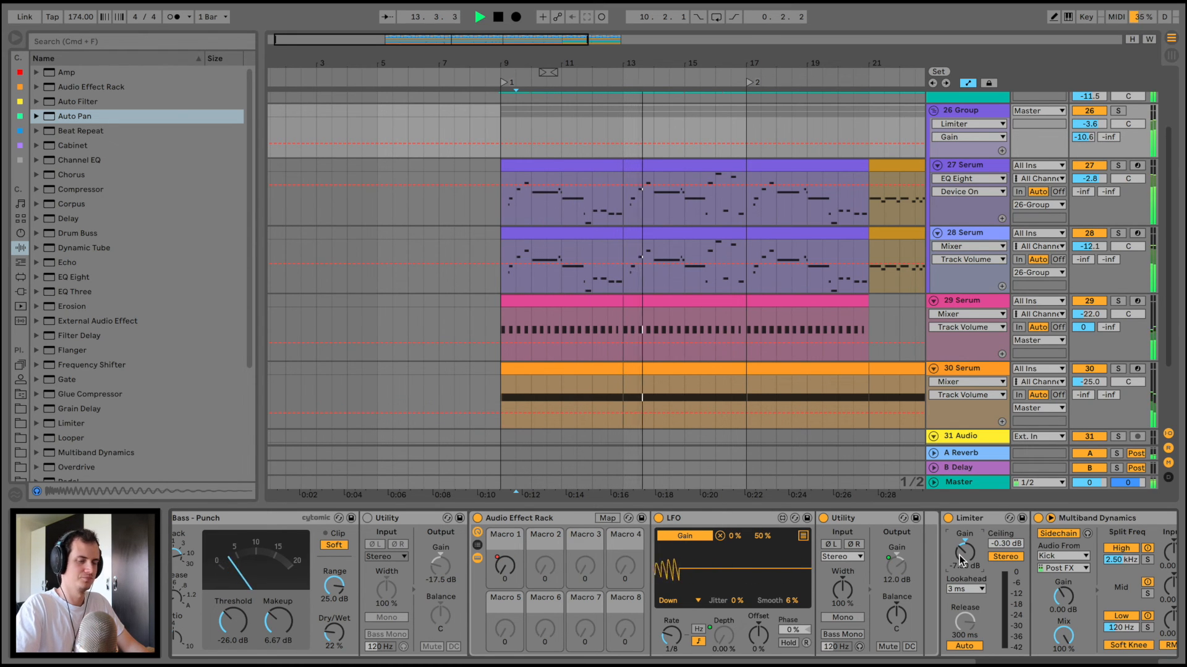
Step: Collapse 26 Group and show the FX page of the Serum instrument on 29 Serum during its solo playback
key(space)
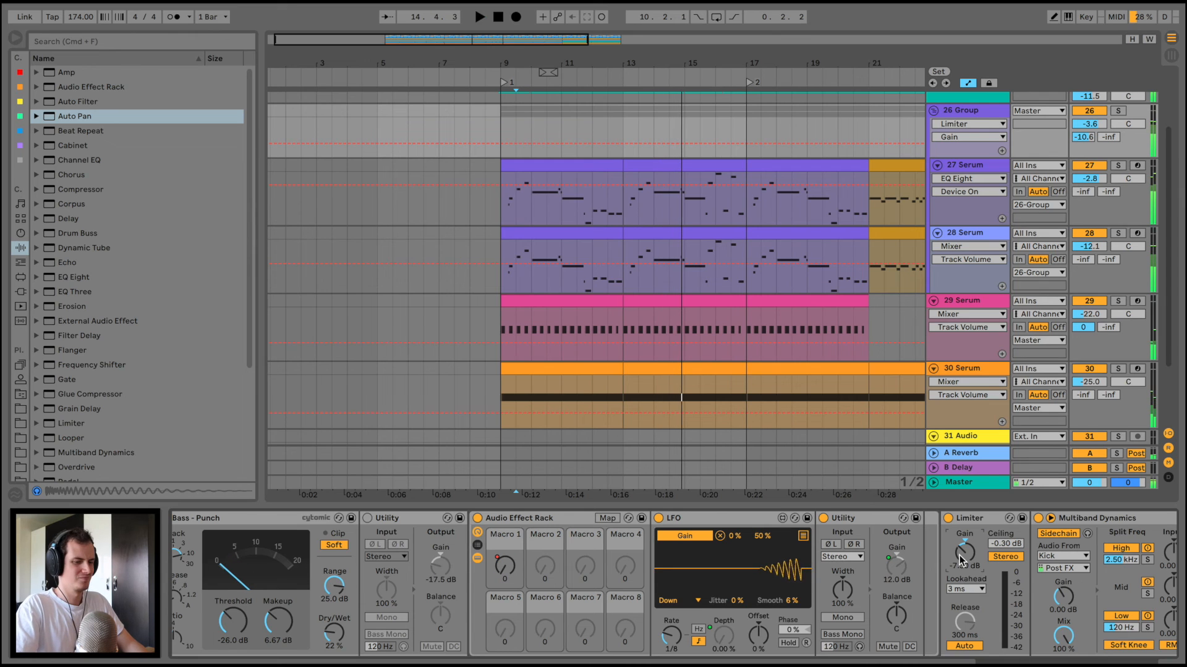
key(space)
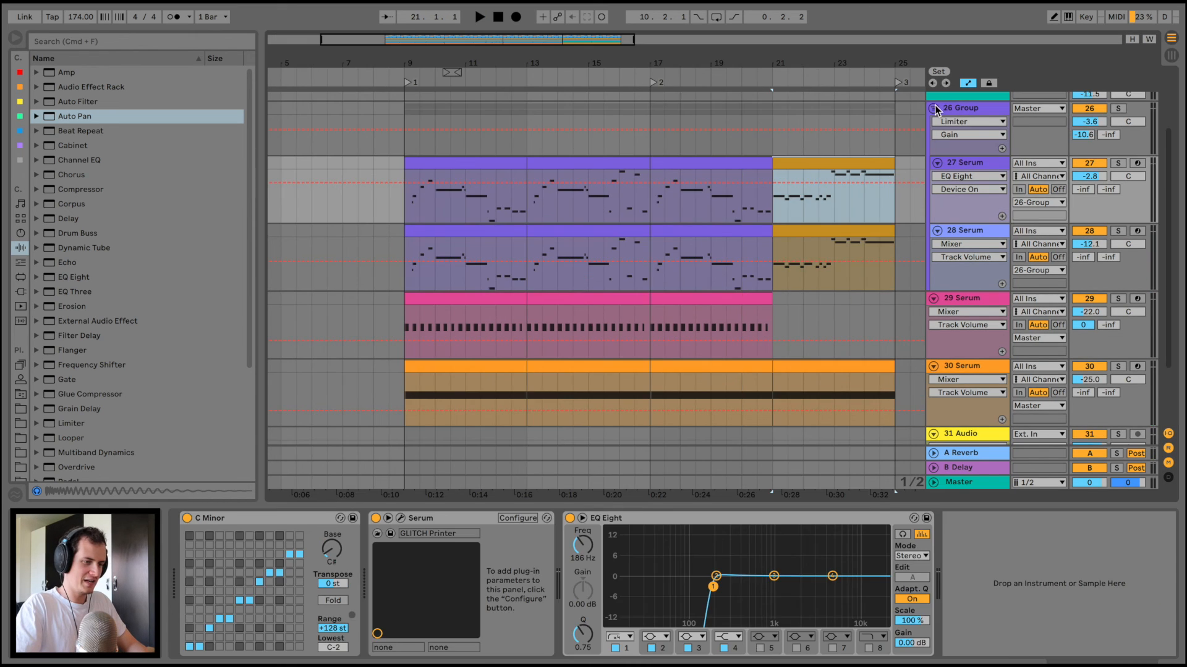
click(934, 106)
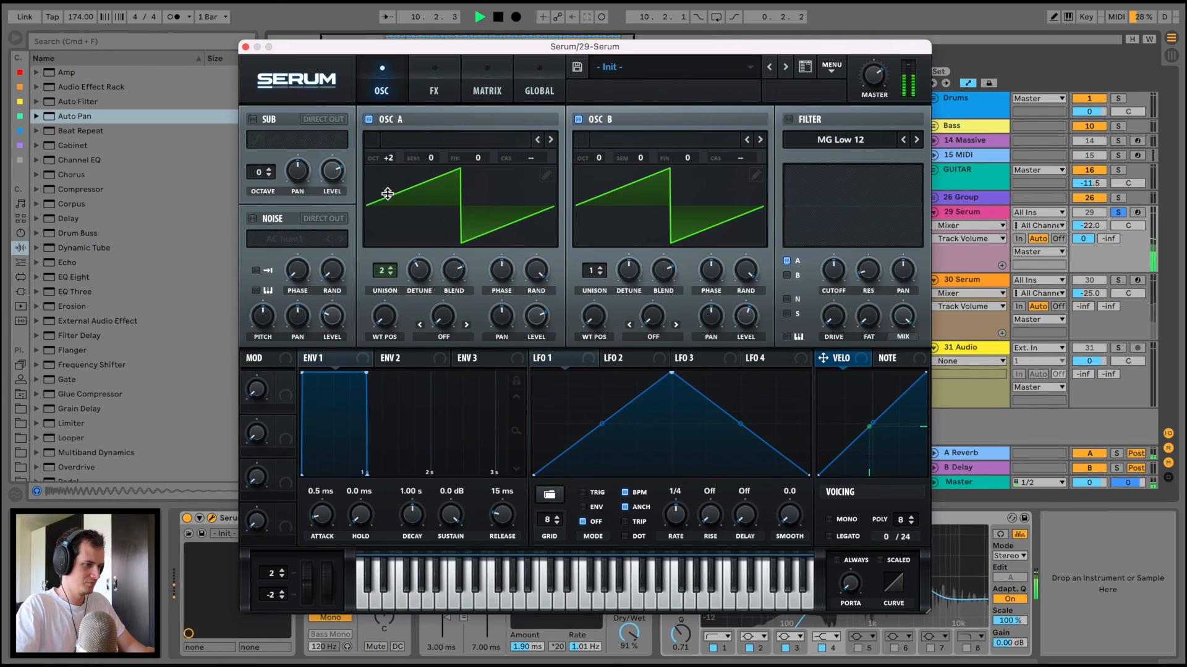
click(434, 91)
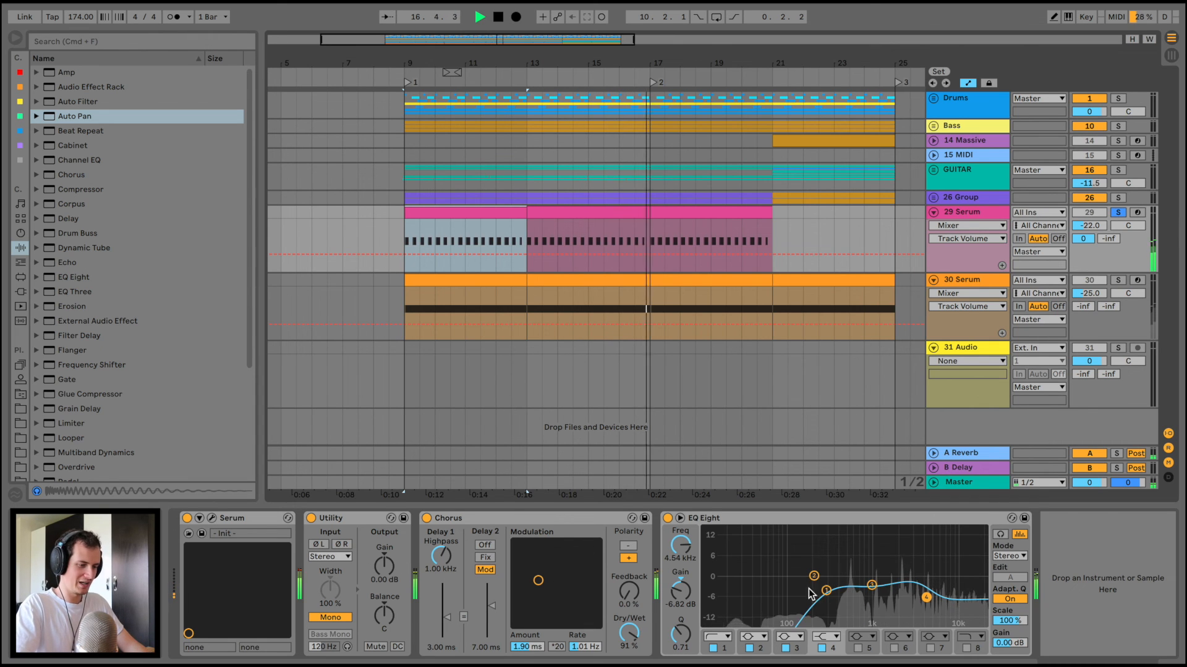
Step: Solo 30 Serum, play it from bar 9, and examine its NEW DNB Serum patch and EQ Eight
click(1126, 287)
key(space)
click(1119, 281)
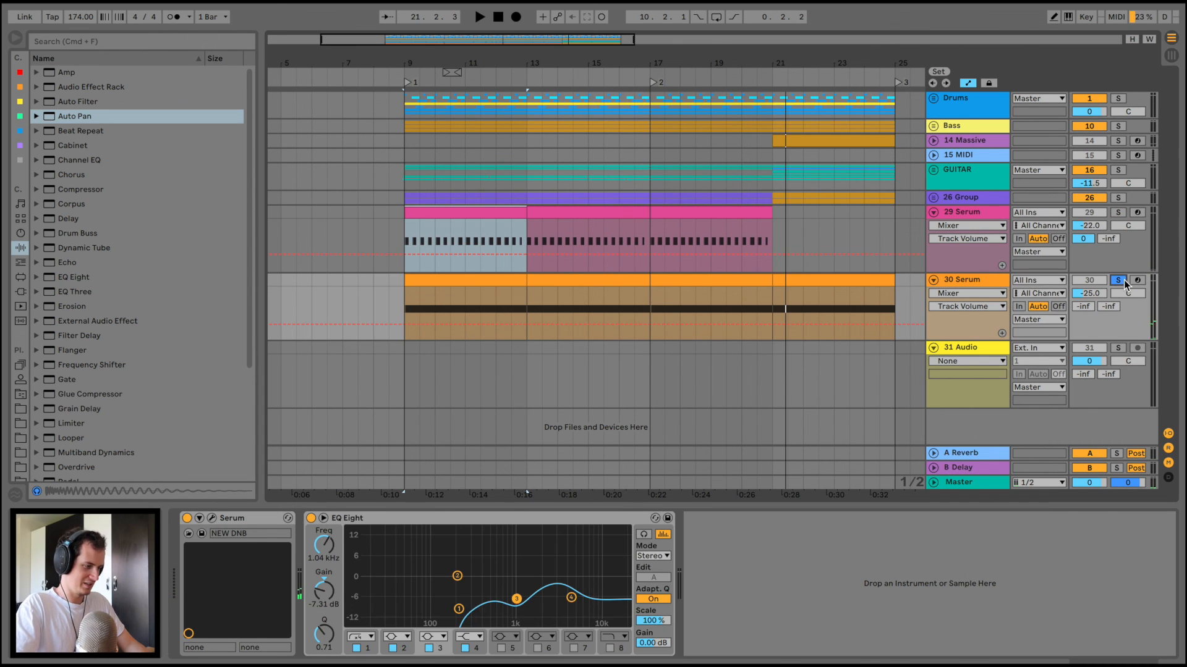
key(space)
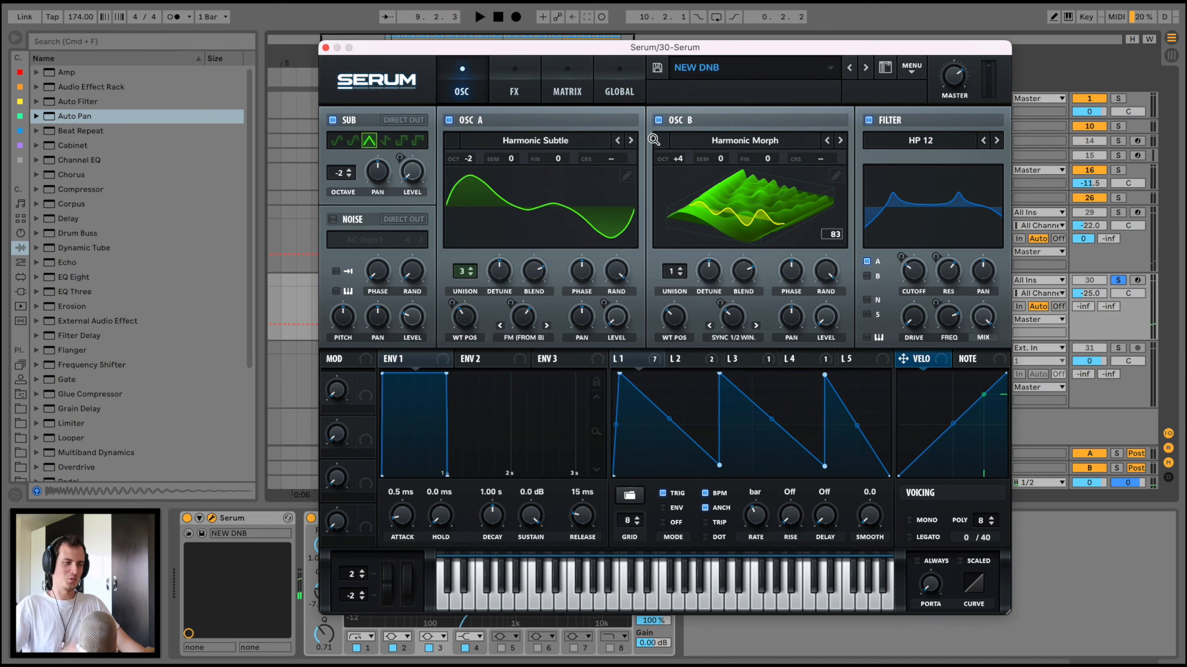
key(space)
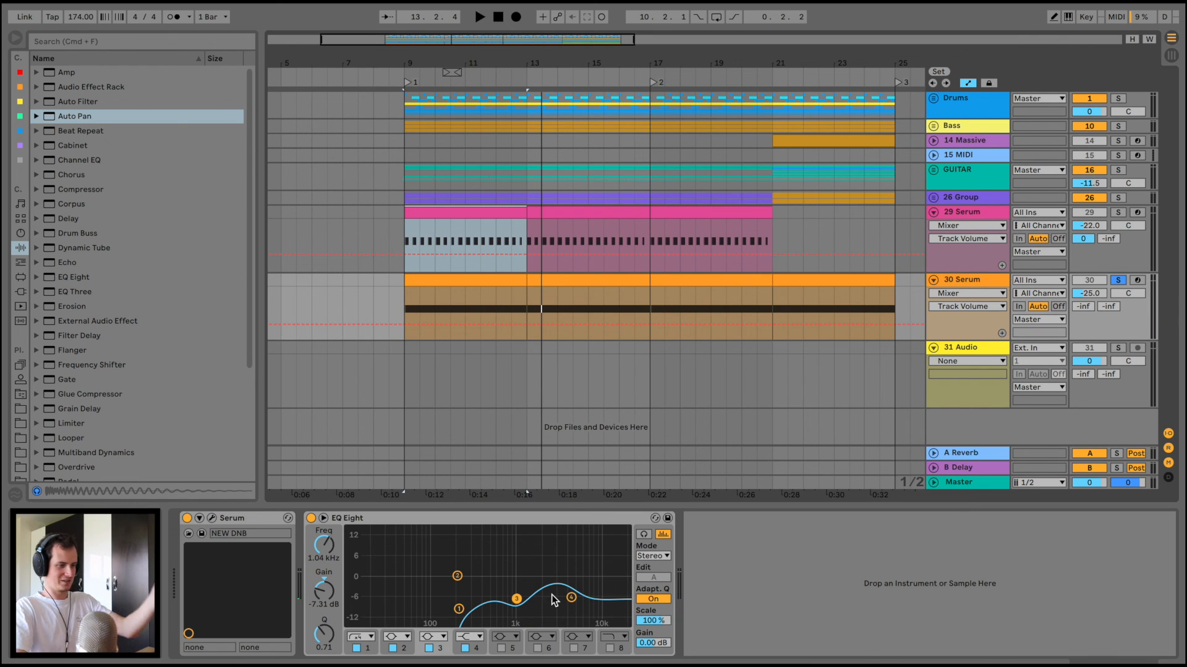
Step: Turn off solo on 30 Serum and play the whole arrangement from bar 9
scroll(554, 271, right, 1)
click(1122, 283)
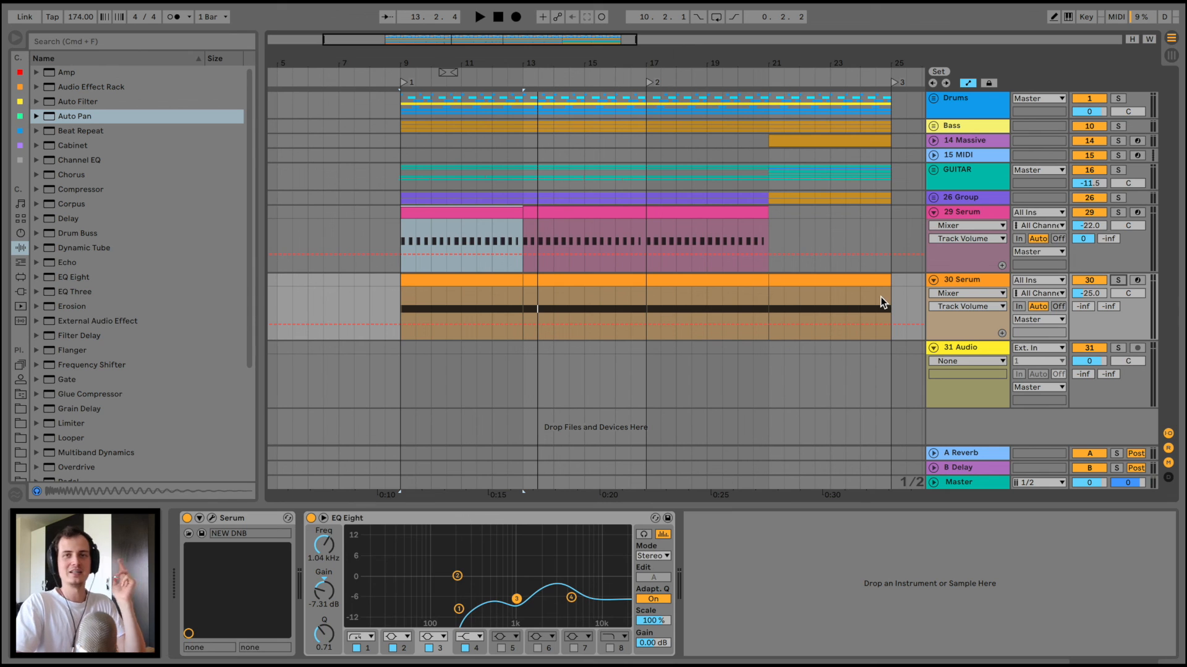
key(space)
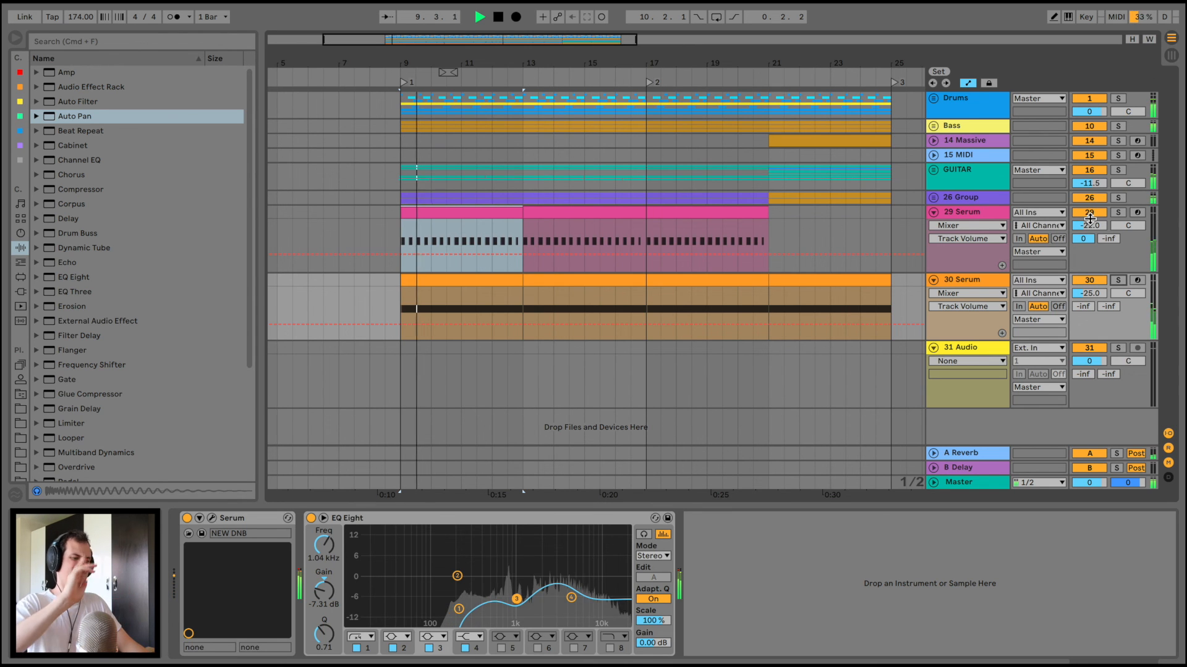